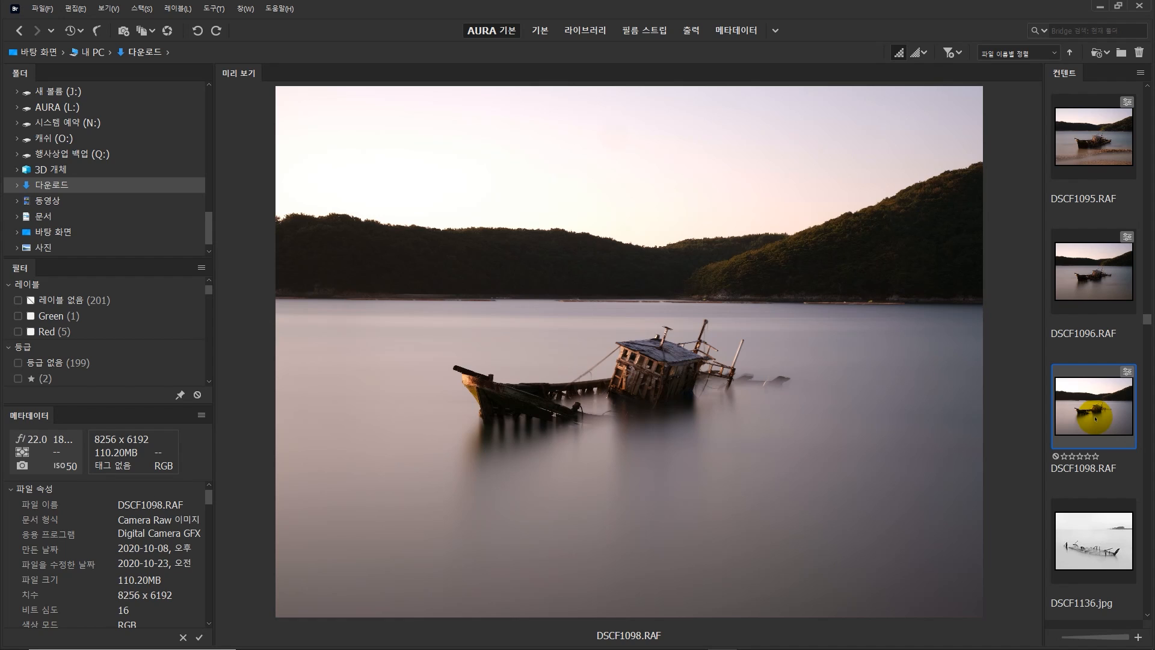
# - Preview the shipwreck photos DSCF1096.RAF and DSCF1095.RAF
pyautogui.click(1088, 281)
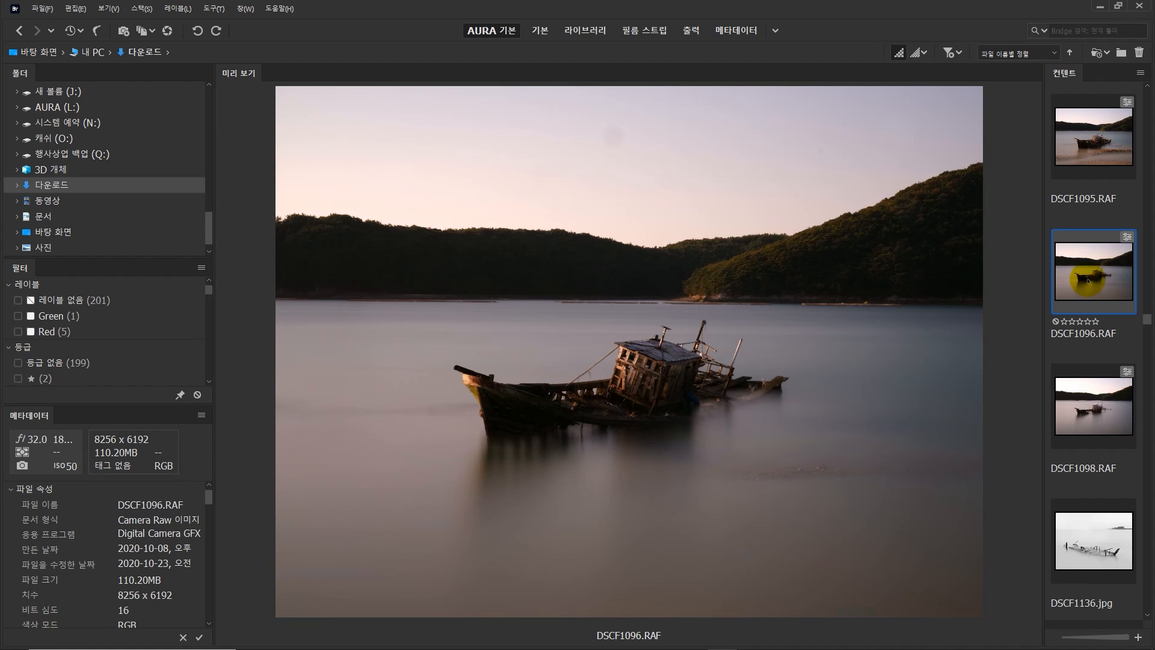
pyautogui.click(1099, 131)
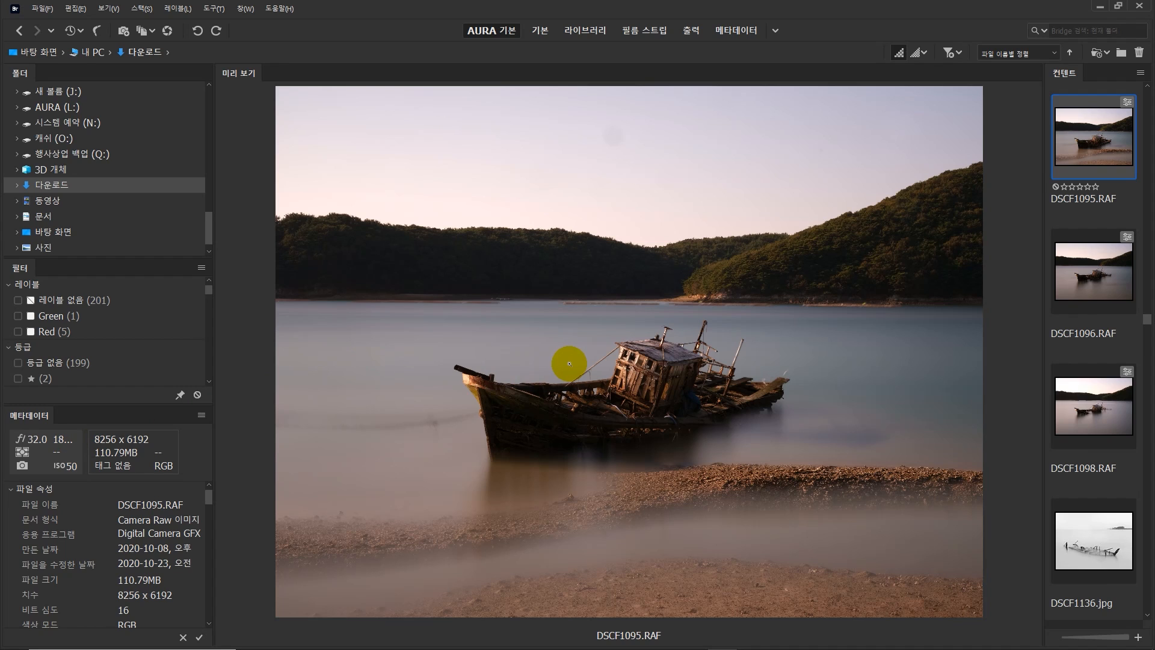
# - Switch to the Calculator, divide 1800 by 60 and close it
pyautogui.hotkey('alt', 'Tab')
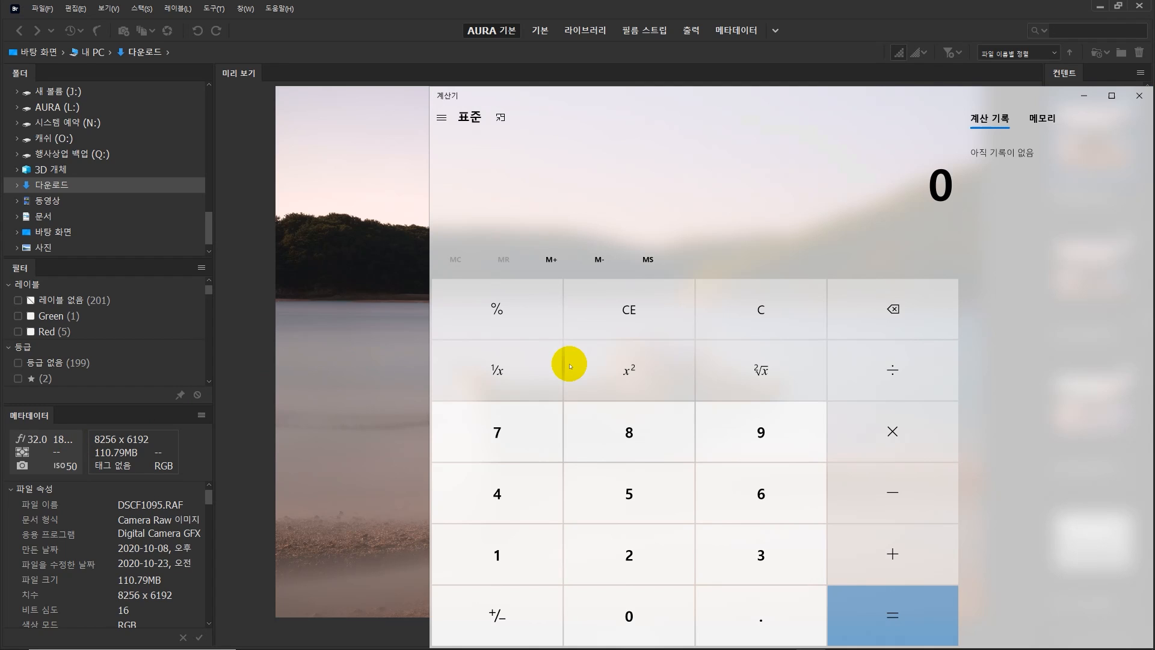
pyautogui.write('1800/60')
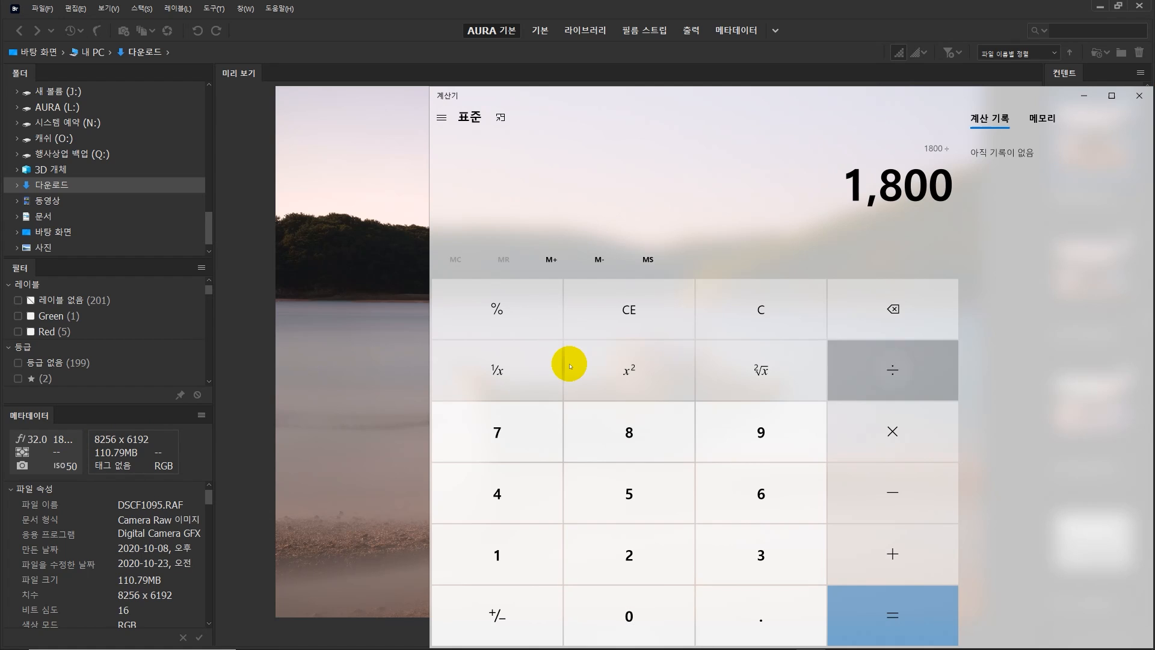
pyautogui.press('Return')
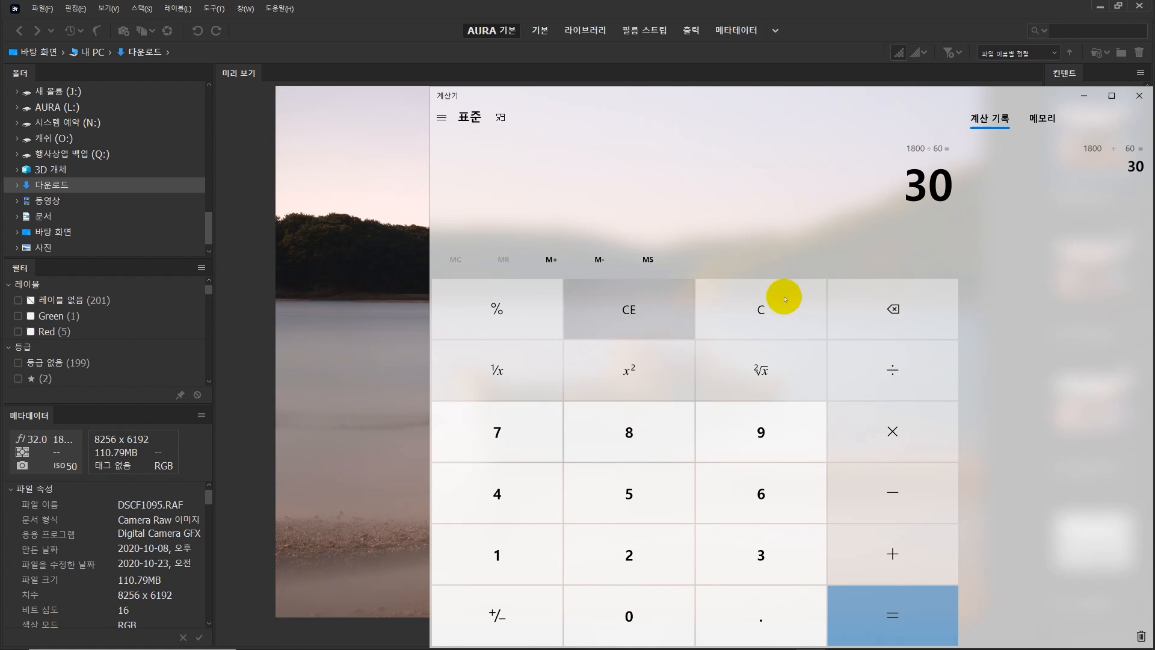
pyautogui.click(1139, 99)
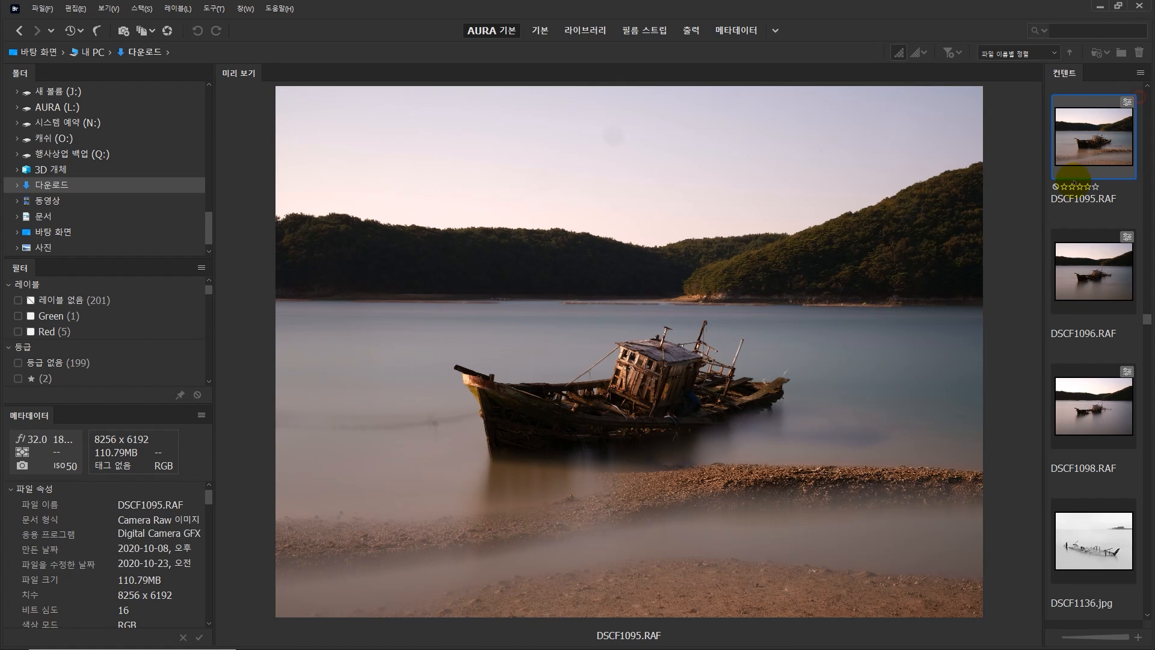
# - Compare DSCF1096.RAF with DSCF1098.RAF, then widen the metadata area to read DSCF1098.RAF's file properties and camera data
pyautogui.click(1098, 292)
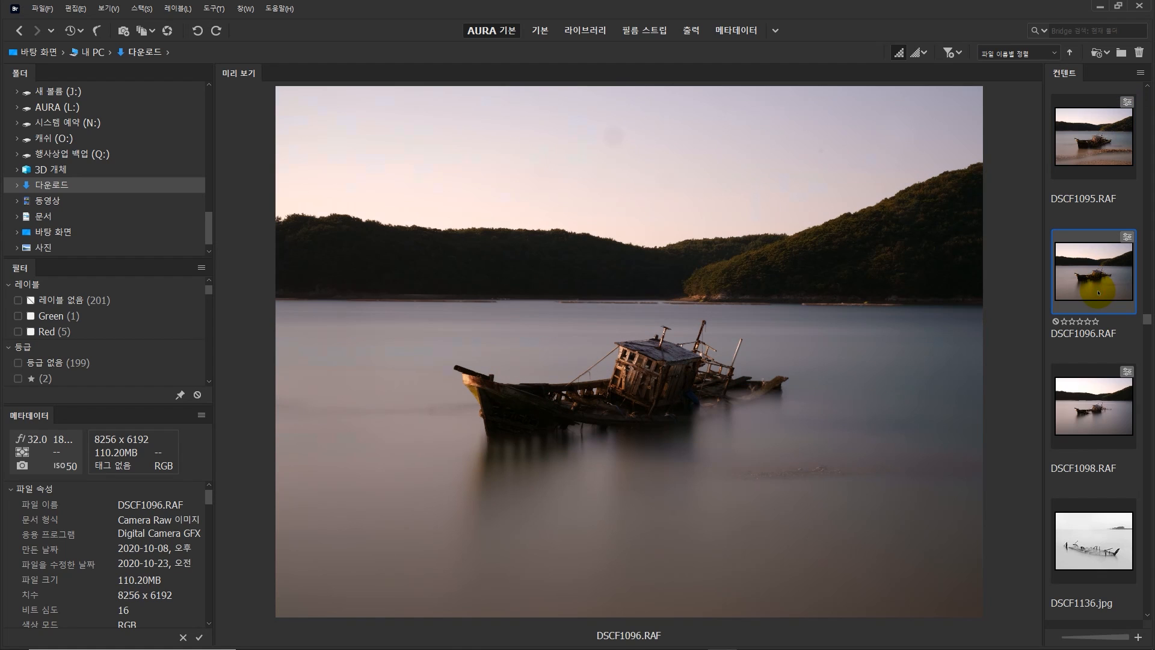
pyautogui.click(1093, 420)
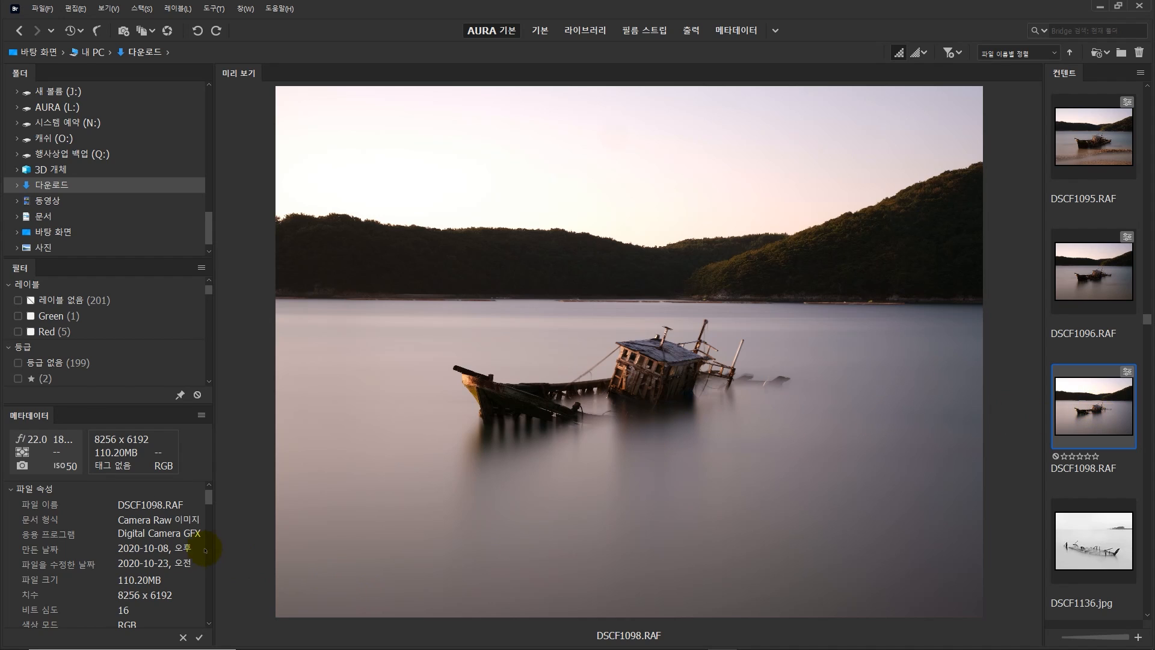
pyautogui.scroll(-2, 144, 581)
pyautogui.scroll(2, 157, 569)
pyautogui.moveTo(214, 526); pyautogui.dragTo(247, 530)
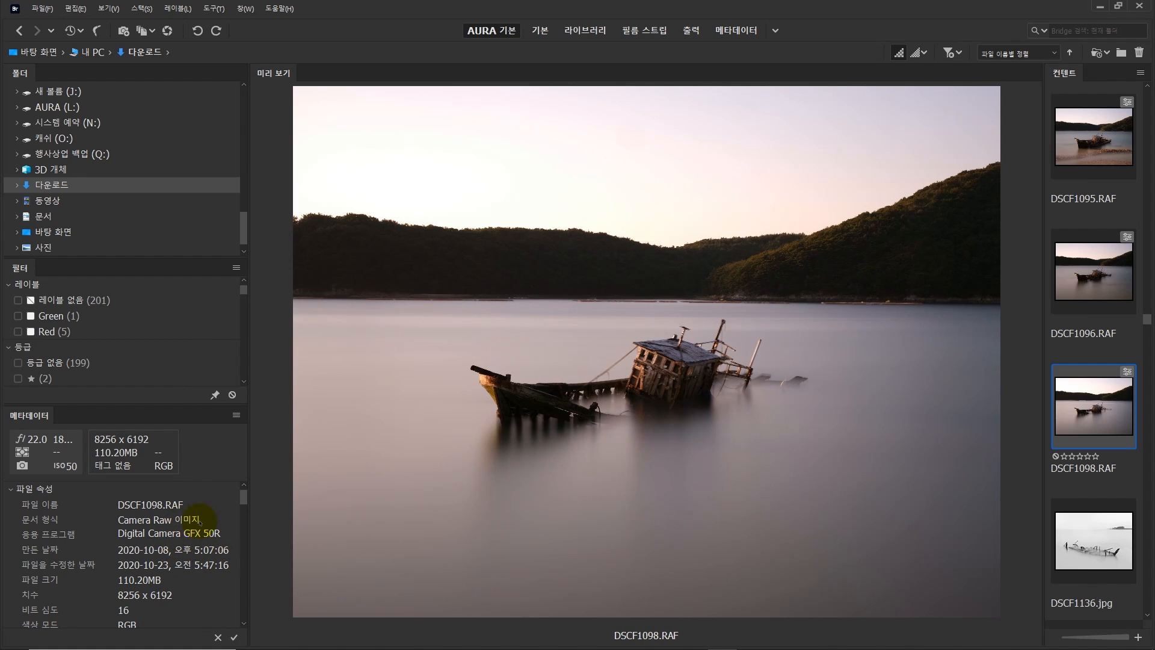
pyautogui.scroll(-5, 217, 547)
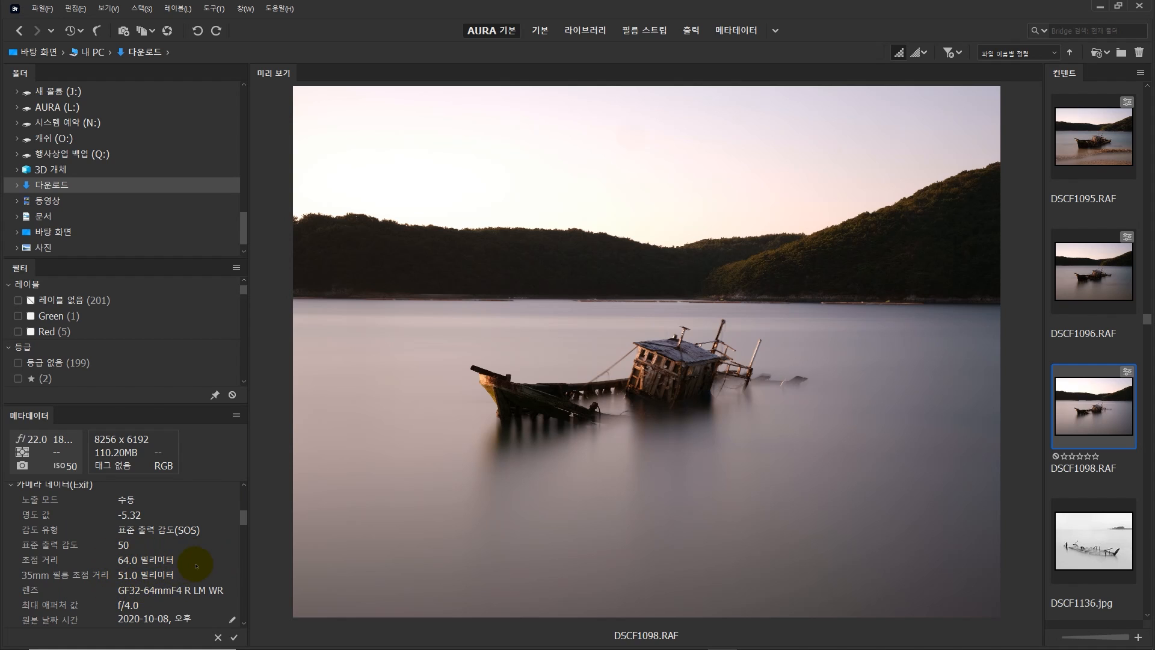
pyautogui.scroll(4, 196, 566)
pyautogui.scroll(2, 196, 565)
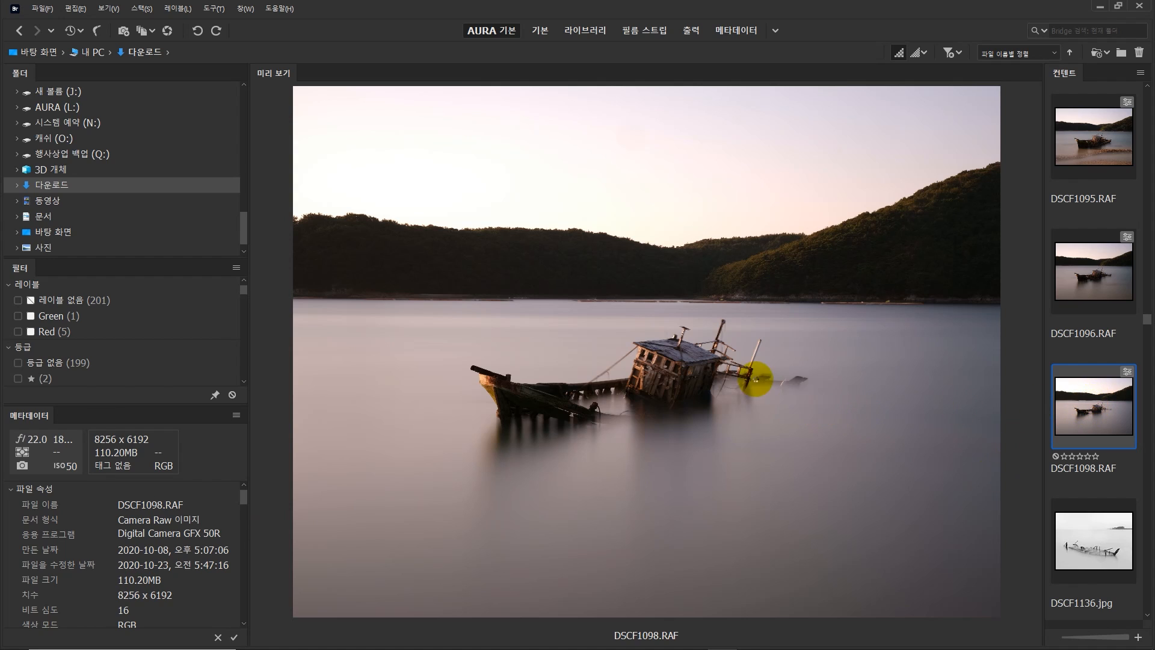
# - Open DSCF1098.RAF in Camera Raw and examine the water, the boat's bow and the dark hills at 100%
pyautogui.hotkey('ctrl', 'r')
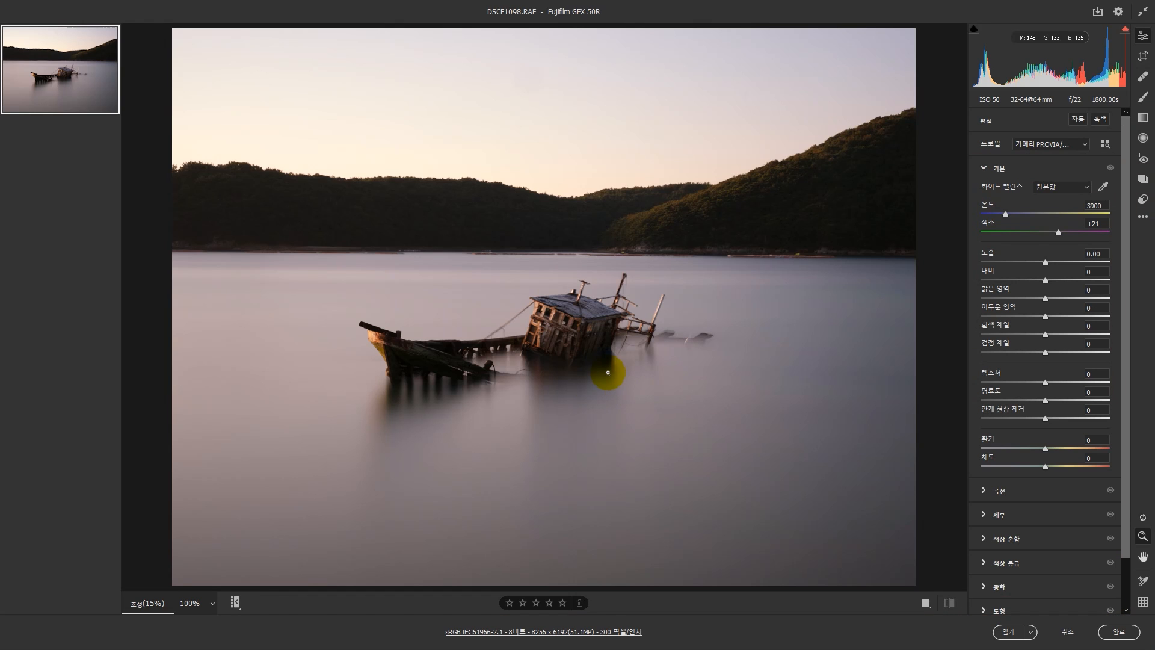
pyautogui.click(372, 410)
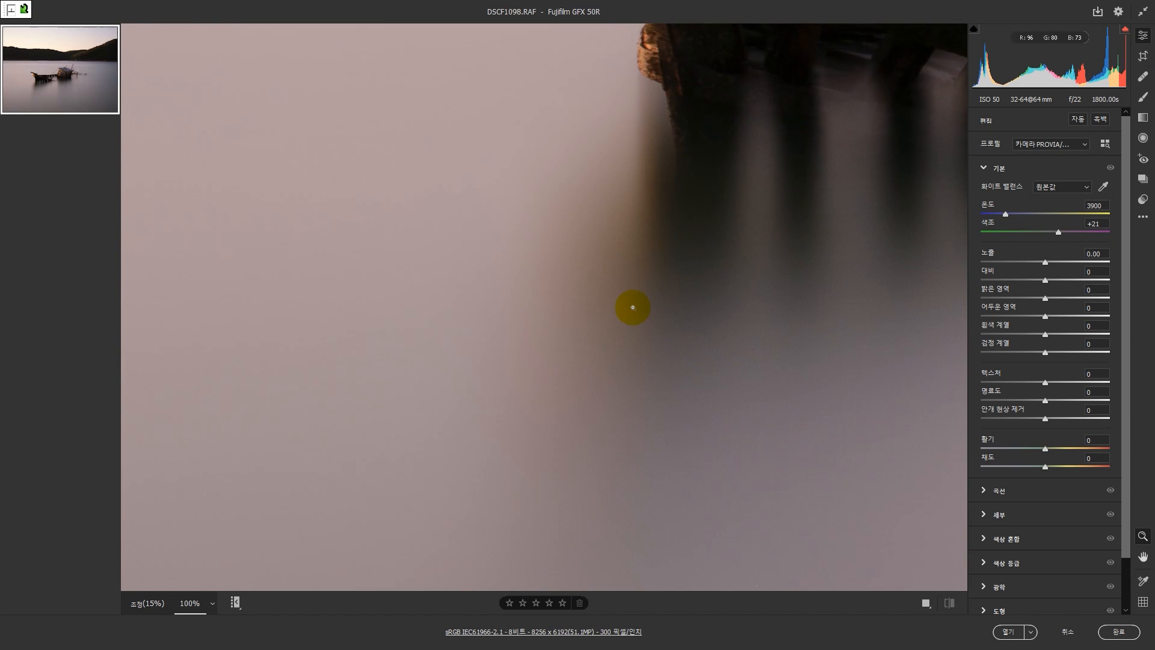
pyautogui.moveTo(741, 292); pyautogui.dragTo(472, 314)
pyautogui.moveTo(511, 229); pyautogui.dragTo(603, 293)
pyautogui.moveTo(341, 212); pyautogui.dragTo(466, 319)
pyautogui.moveTo(495, 259); pyautogui.dragTo(468, 442)
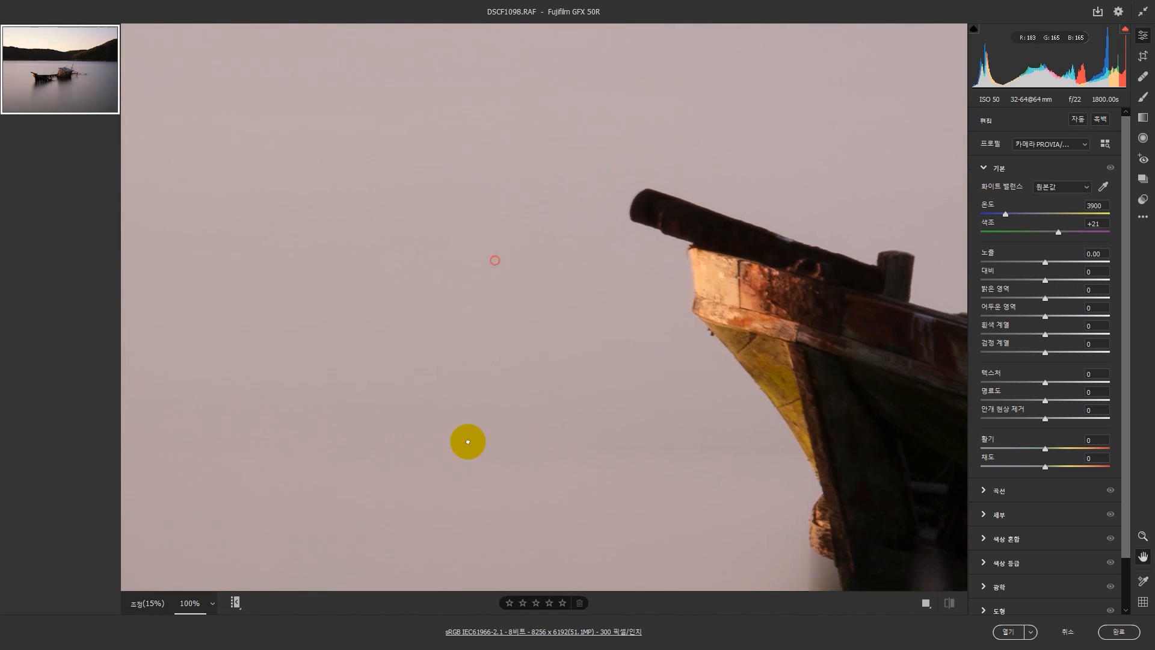
pyautogui.moveTo(494, 170); pyautogui.dragTo(445, 405)
pyautogui.moveTo(486, 205); pyautogui.dragTo(500, 307)
pyautogui.moveTo(467, 142); pyautogui.dragTo(478, 481)
pyautogui.moveTo(494, 166); pyautogui.dragTo(514, 506)
pyautogui.moveTo(490, 451); pyautogui.dragTo(514, 202)
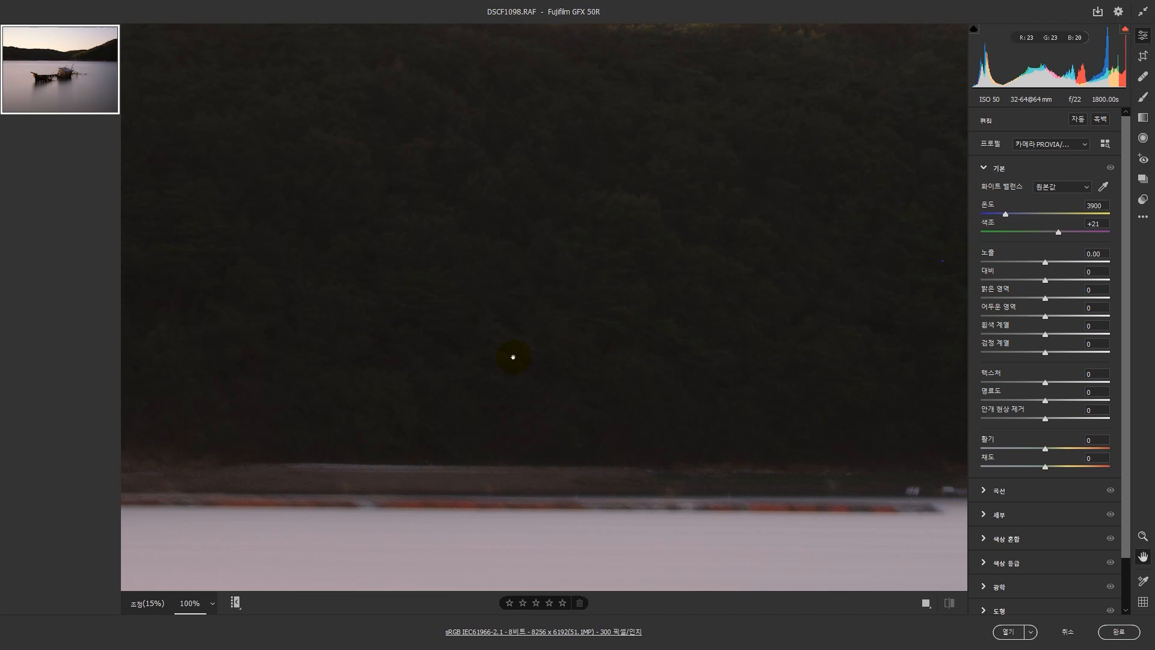
pyautogui.moveTo(660, 343); pyautogui.dragTo(403, 336)
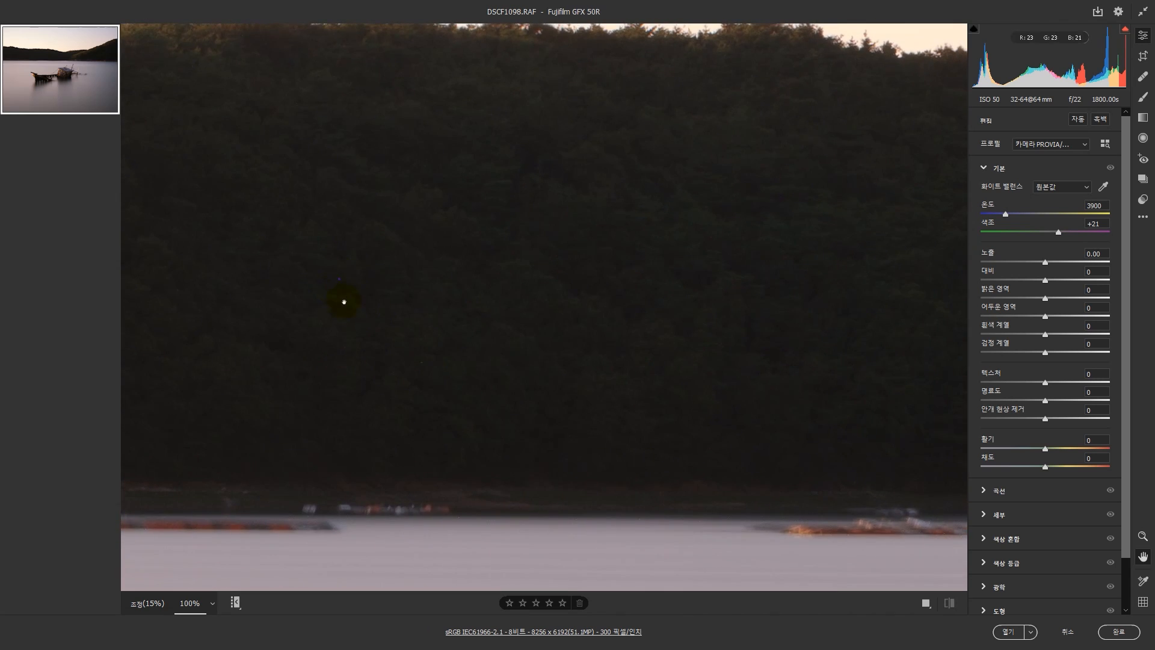
pyautogui.moveTo(787, 365); pyautogui.dragTo(532, 346)
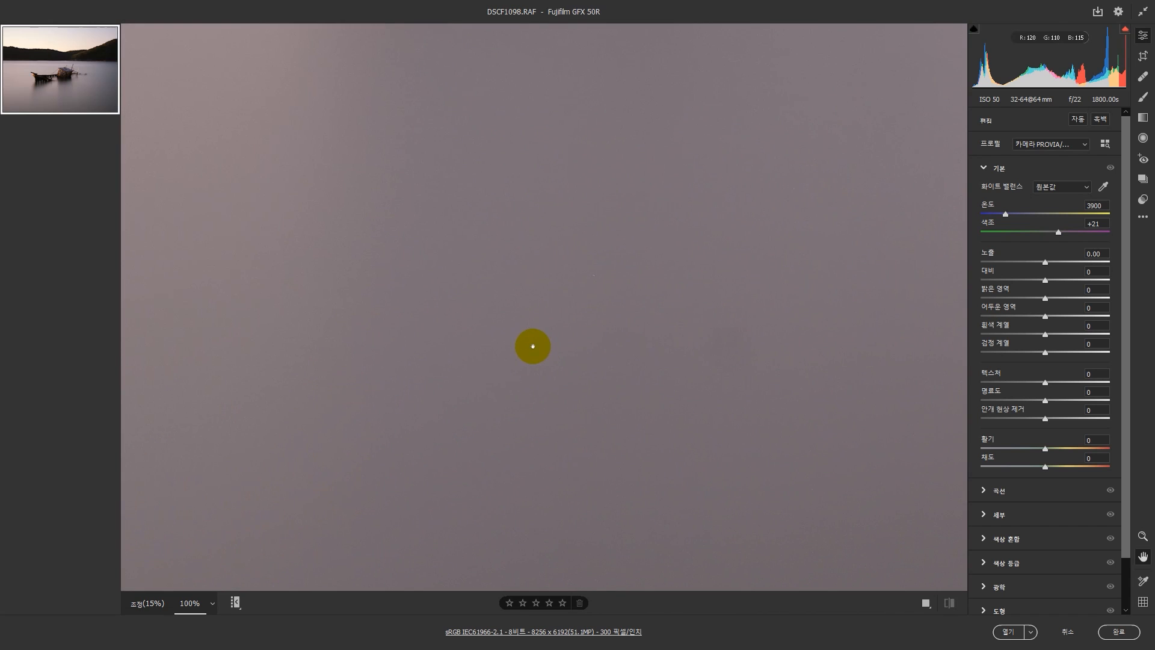
# - Examine the open water, the wreck's cabin and hull of DSCF1098.RAF up close, and close it without saving changes
pyautogui.click(399, 274)
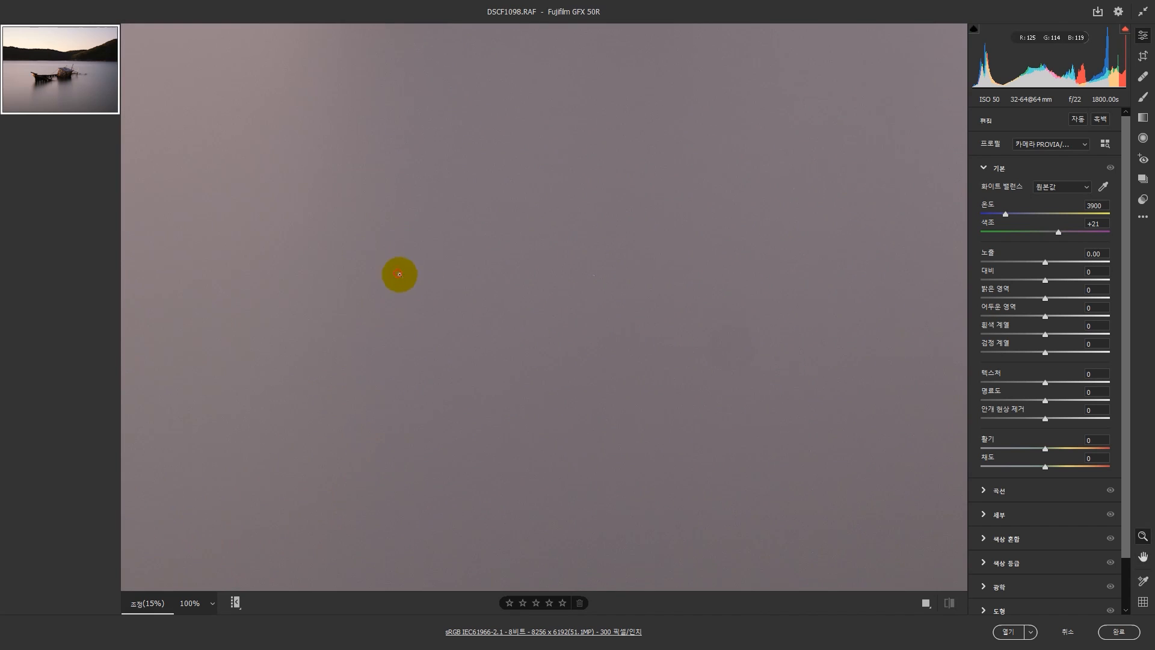
pyautogui.moveTo(565, 361); pyautogui.dragTo(719, 368)
pyautogui.moveTo(795, 351); pyautogui.dragTo(487, 334)
pyautogui.moveTo(854, 284); pyautogui.dragTo(572, 345)
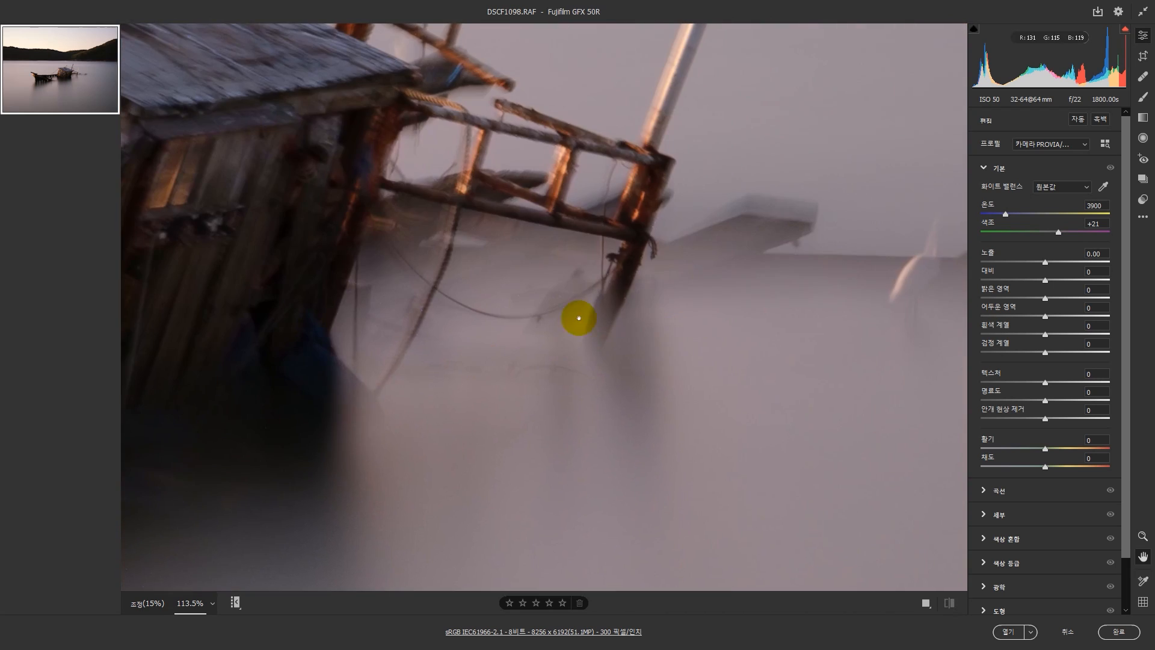
pyautogui.moveTo(425, 198); pyautogui.dragTo(551, 375)
pyautogui.moveTo(477, 291); pyautogui.dragTo(766, 229)
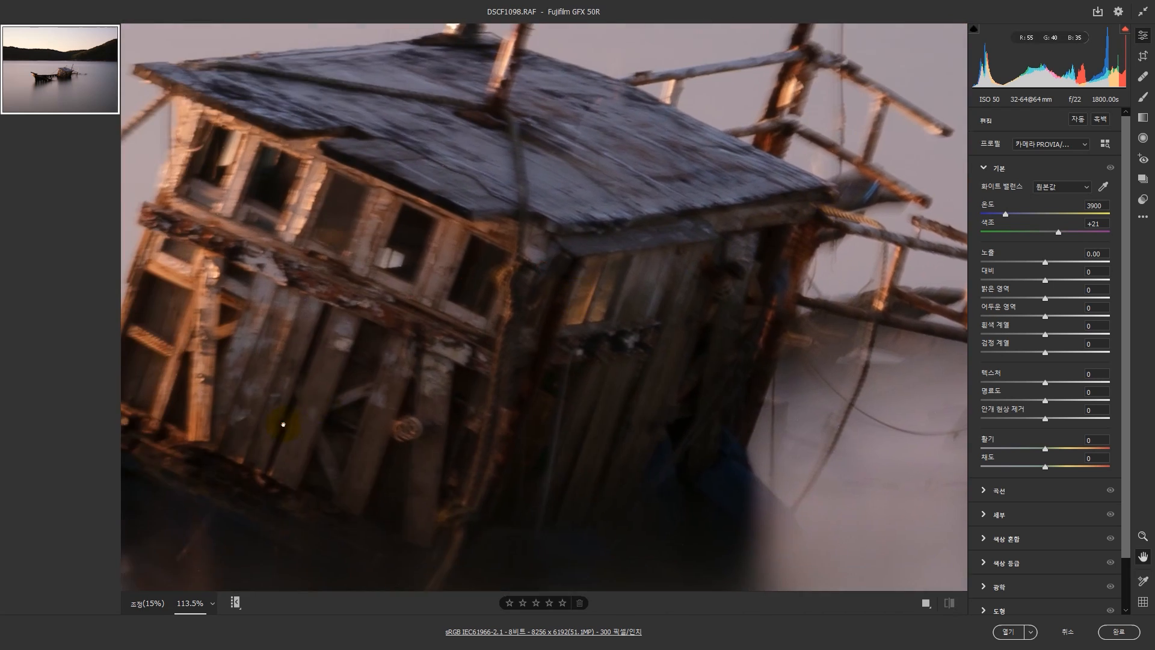
pyautogui.moveTo(284, 425); pyautogui.dragTo(743, 244)
pyautogui.moveTo(381, 384); pyautogui.dragTo(686, 266)
pyautogui.moveTo(482, 276); pyautogui.dragTo(532, 433)
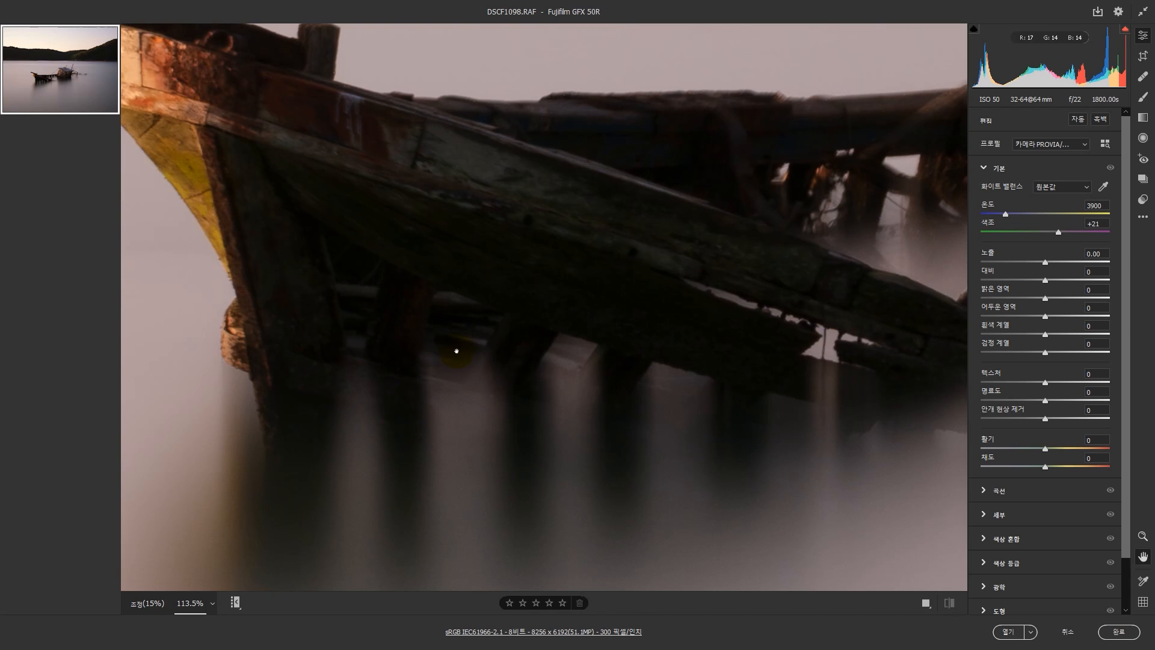
pyautogui.moveTo(354, 286); pyautogui.dragTo(443, 392)
pyautogui.moveTo(428, 281); pyautogui.dragTo(250, 160)
pyautogui.click(1067, 633)
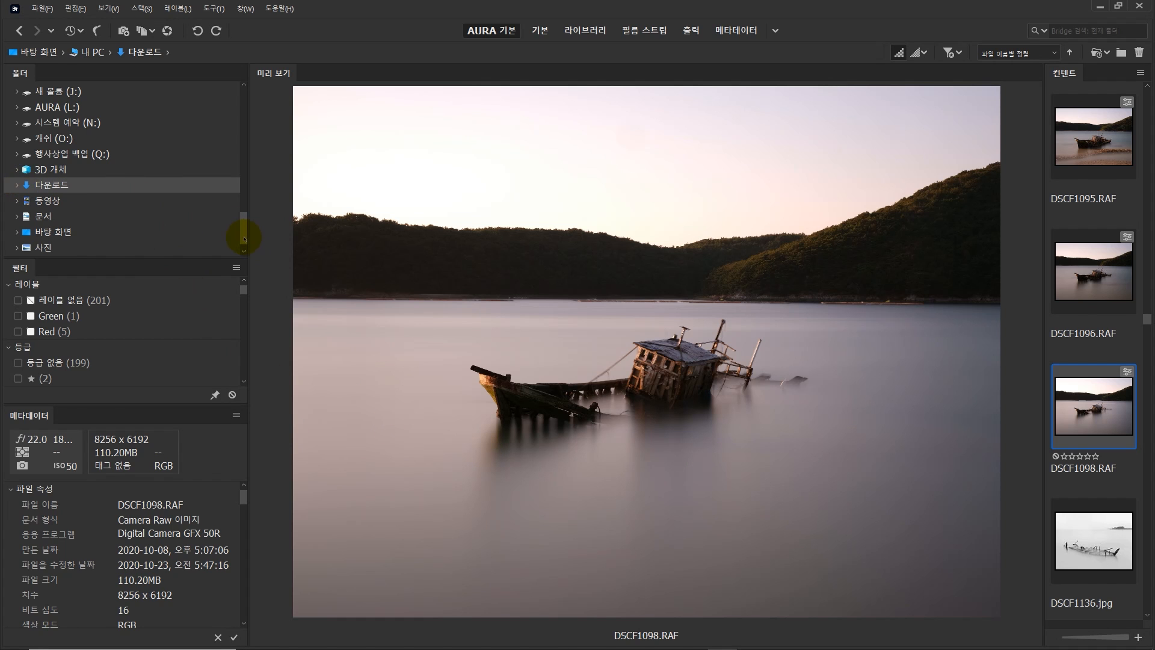
# - Open _D4A1157.CR2 from the 폐선 folder in Camera Raw, examine the noise around the hull and water at 100%, and cancel
pyautogui.moveTo(243, 226); pyautogui.dragTo(244, 116)
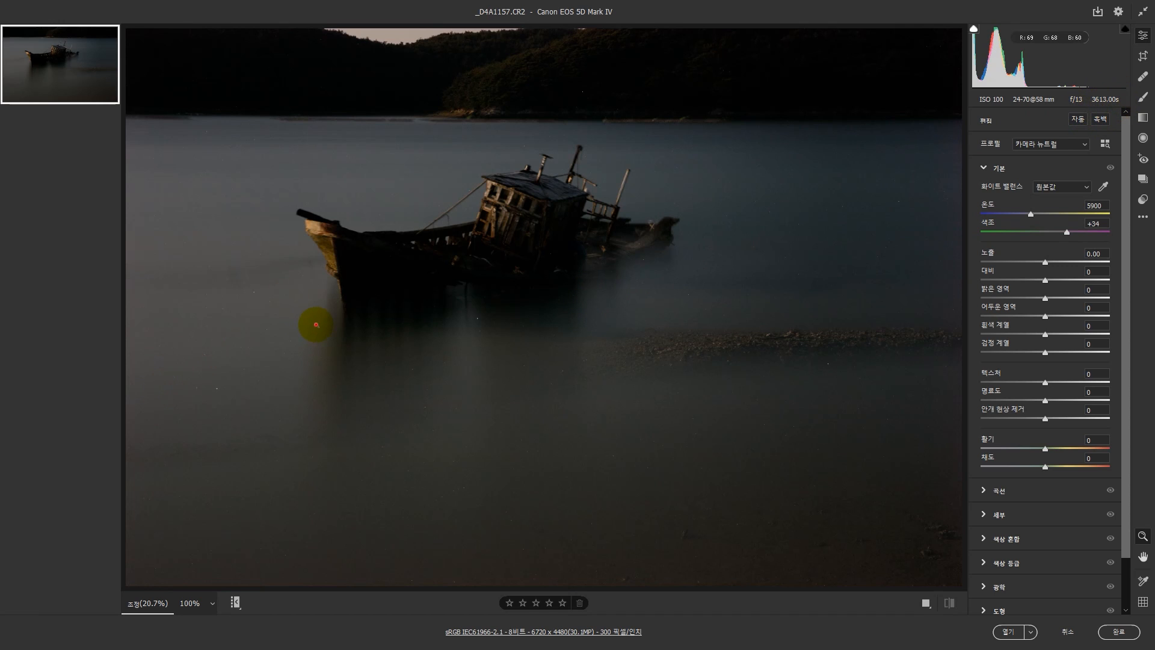
pyautogui.click(316, 324)
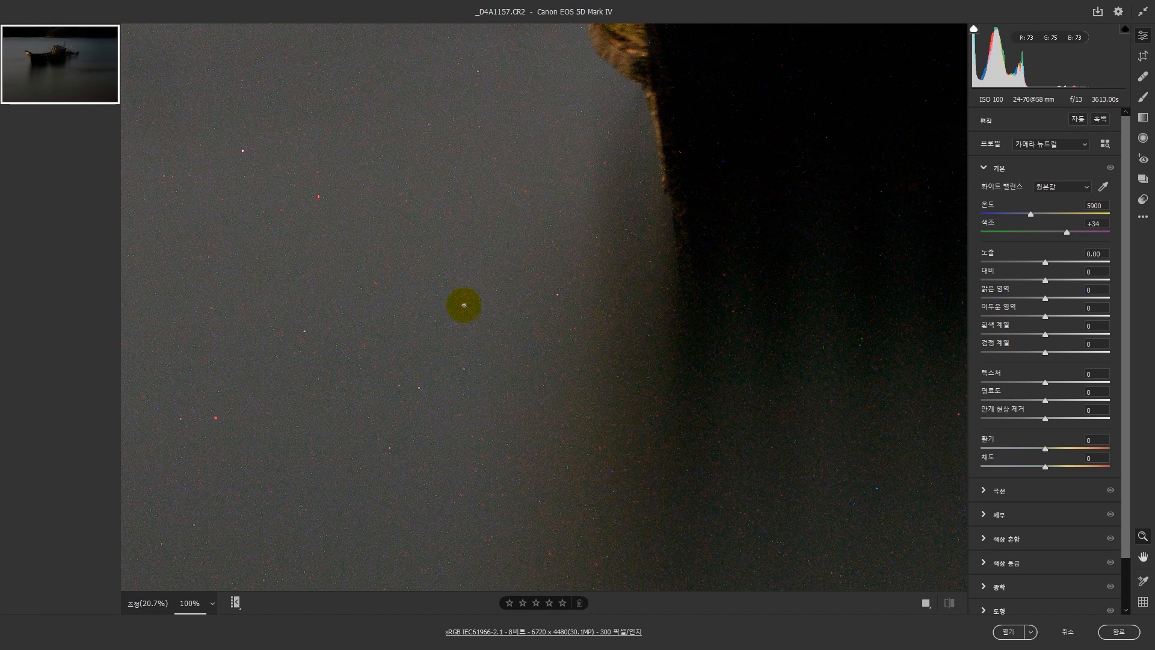
pyautogui.moveTo(662, 294); pyautogui.dragTo(569, 357)
pyautogui.moveTo(553, 265); pyautogui.dragTo(529, 400)
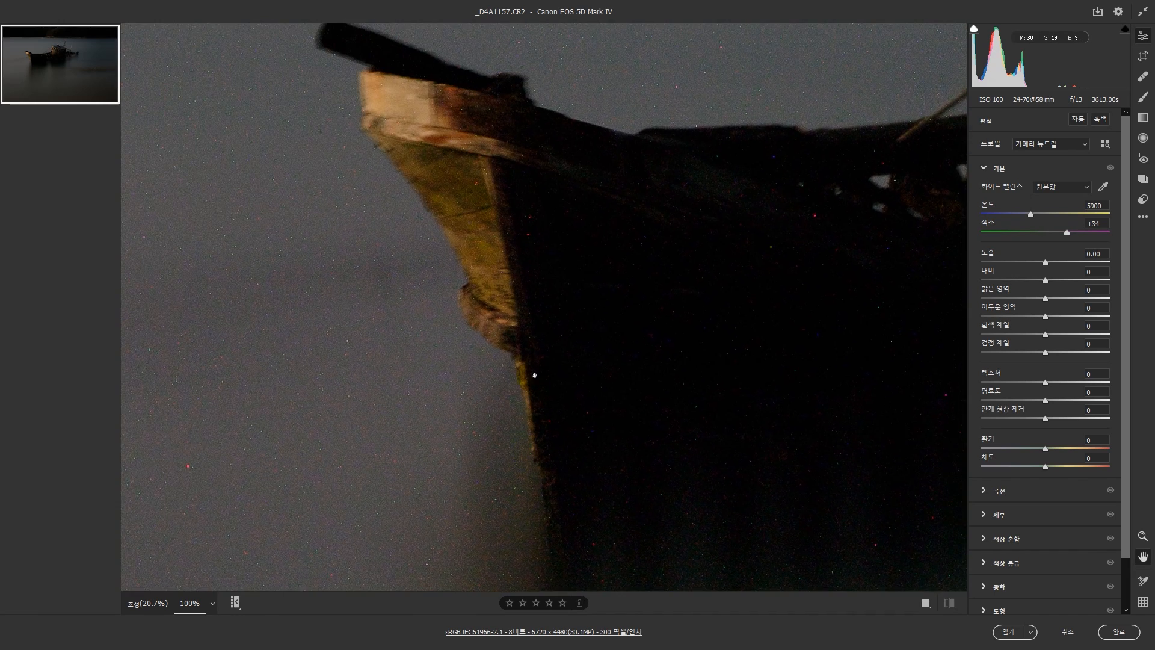
pyautogui.moveTo(669, 407)
pyautogui.mouseDown()
pyautogui.moveTo(644, 396)
pyautogui.moveTo(528, 407)
pyautogui.moveTo(521, 351)
pyautogui.moveTo(550, 394)
pyautogui.moveTo(556, 305)
pyautogui.moveTo(614, 415)
pyautogui.moveTo(533, 343)
pyautogui.moveTo(650, 413)
pyautogui.mouseUp()
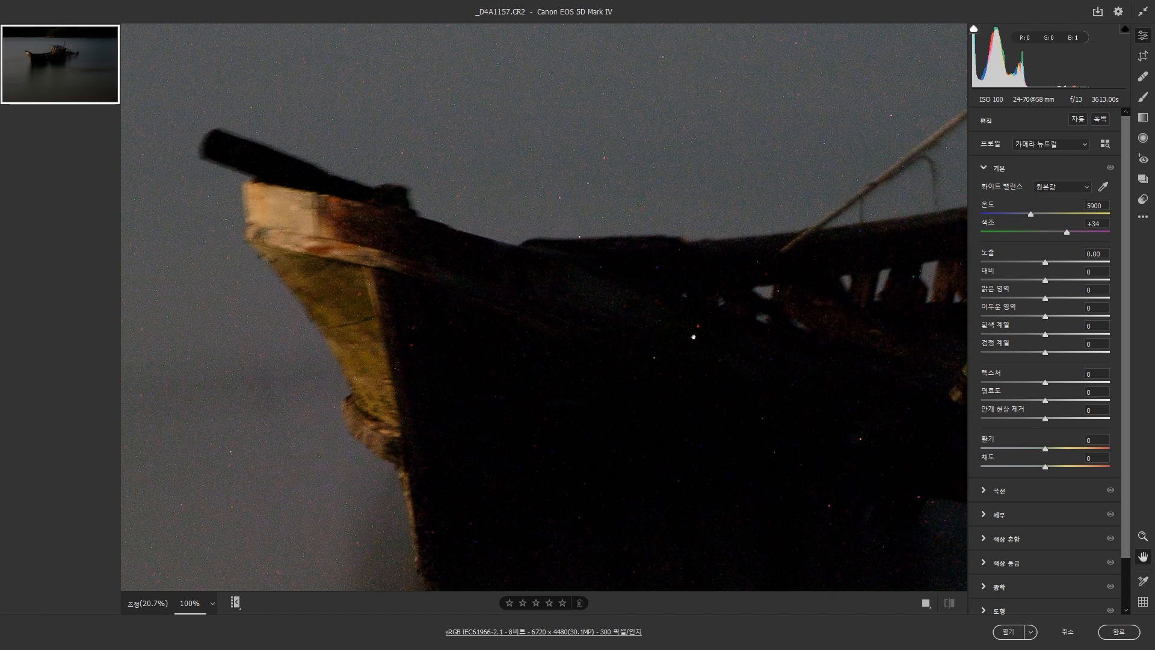
pyautogui.moveTo(490, 525); pyautogui.dragTo(500, 412)
pyautogui.moveTo(745, 525); pyautogui.dragTo(585, 425)
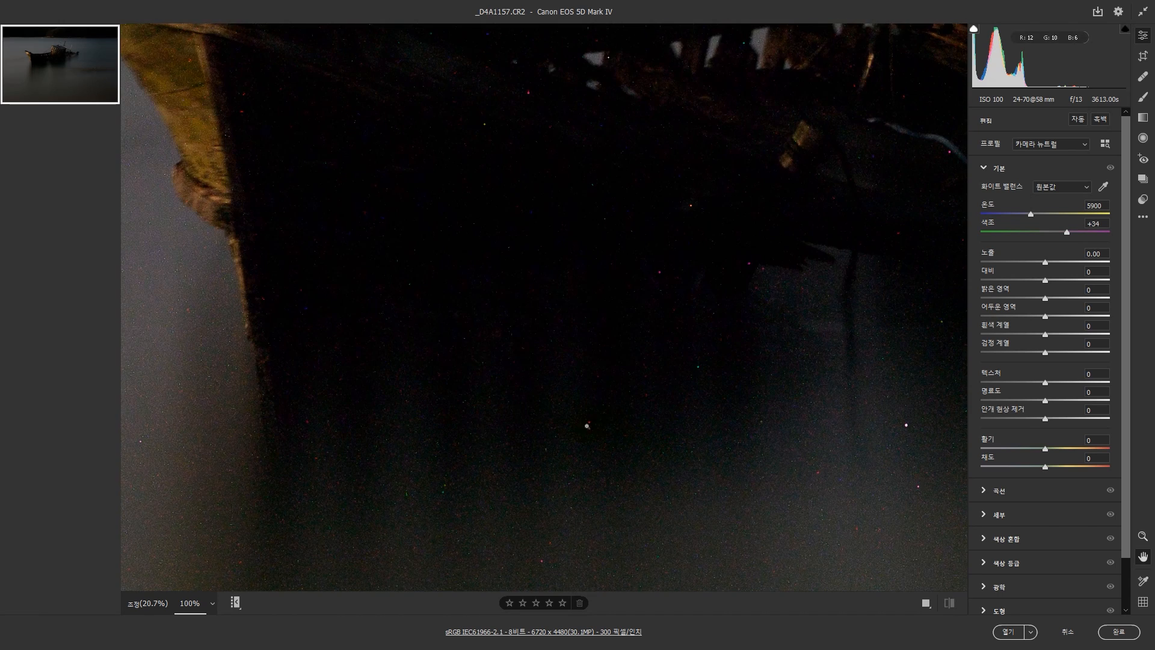
pyautogui.click(626, 409)
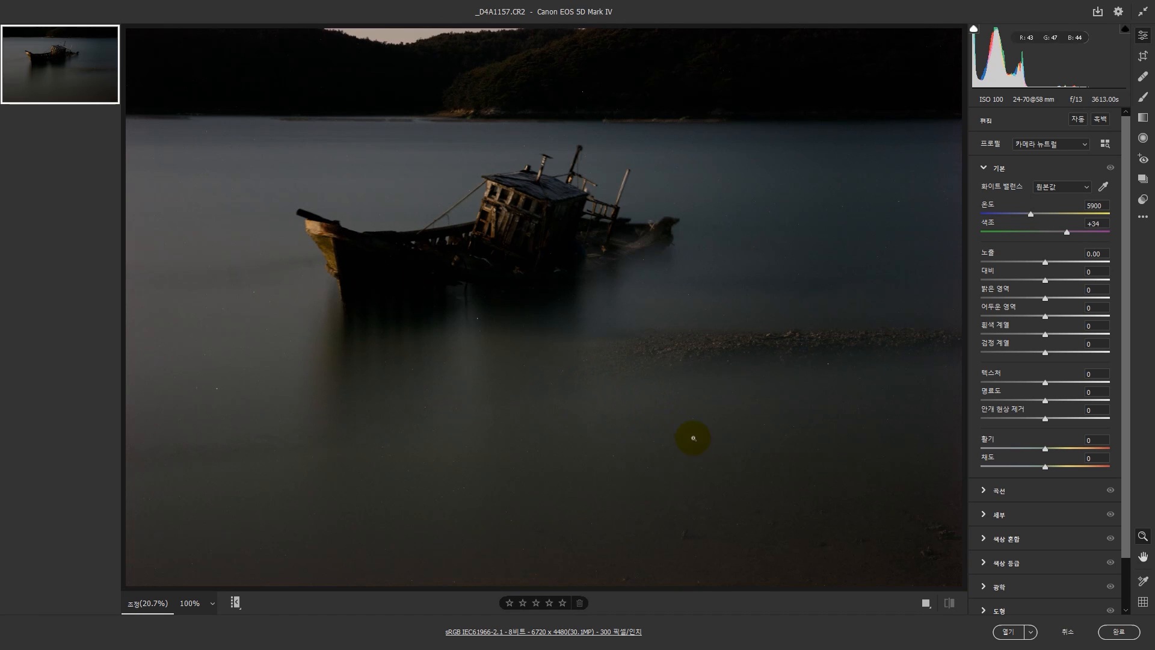
pyautogui.click(1066, 630)
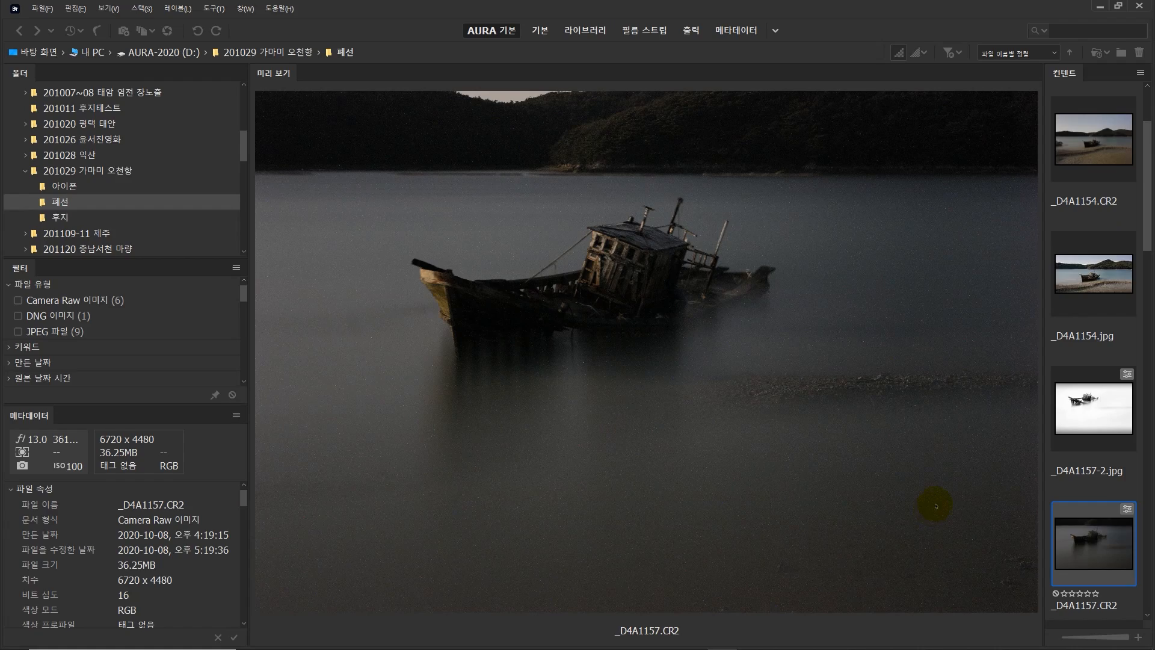
# - Open _DSF1522.RAF in Camera Raw and reset its adjustments so the exposure is 0.00
pyautogui.scroll(-5, 1104, 491)
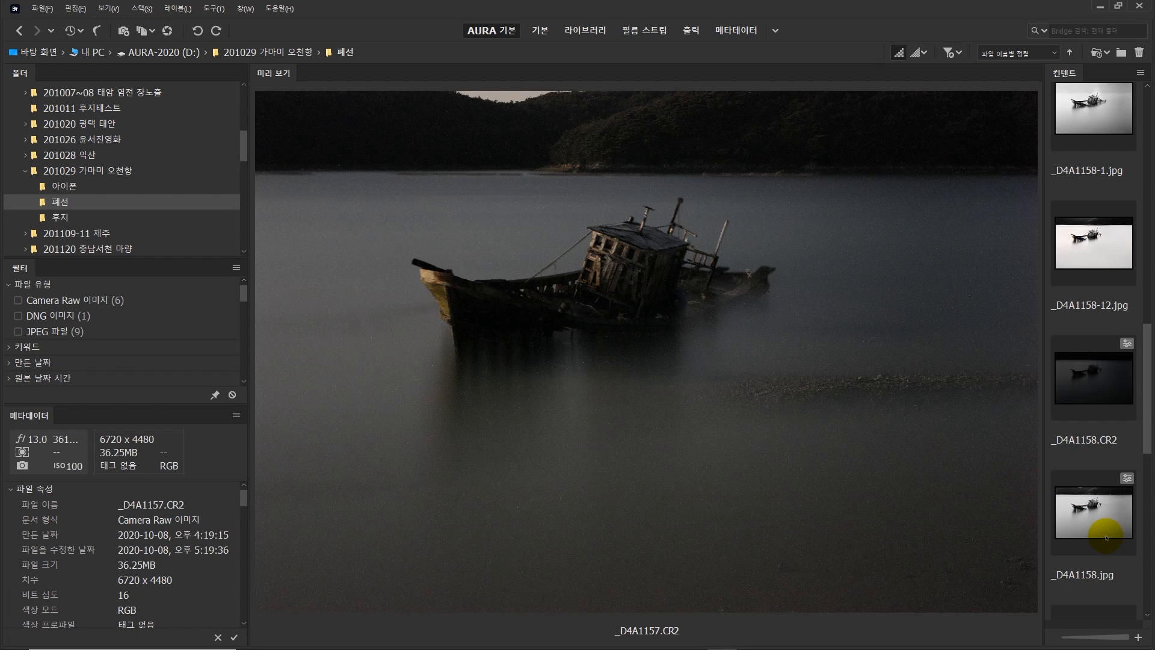
pyautogui.scroll(-3, 1106, 535)
pyautogui.click(1084, 407)
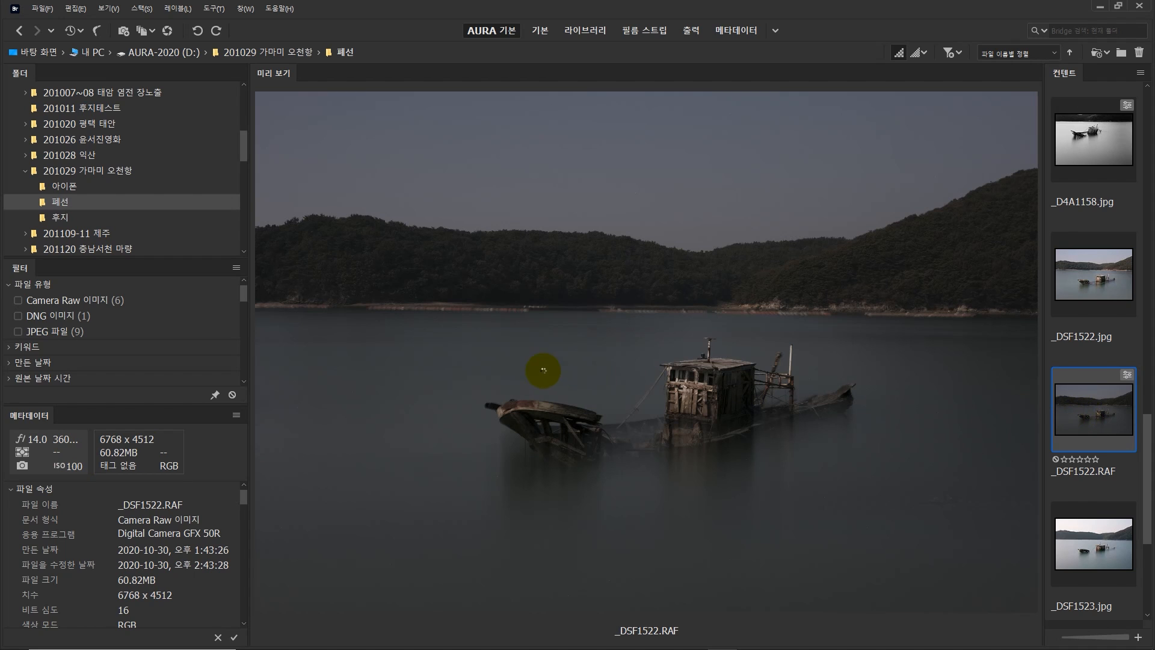
pyautogui.hotkey('ctrl', 'r')
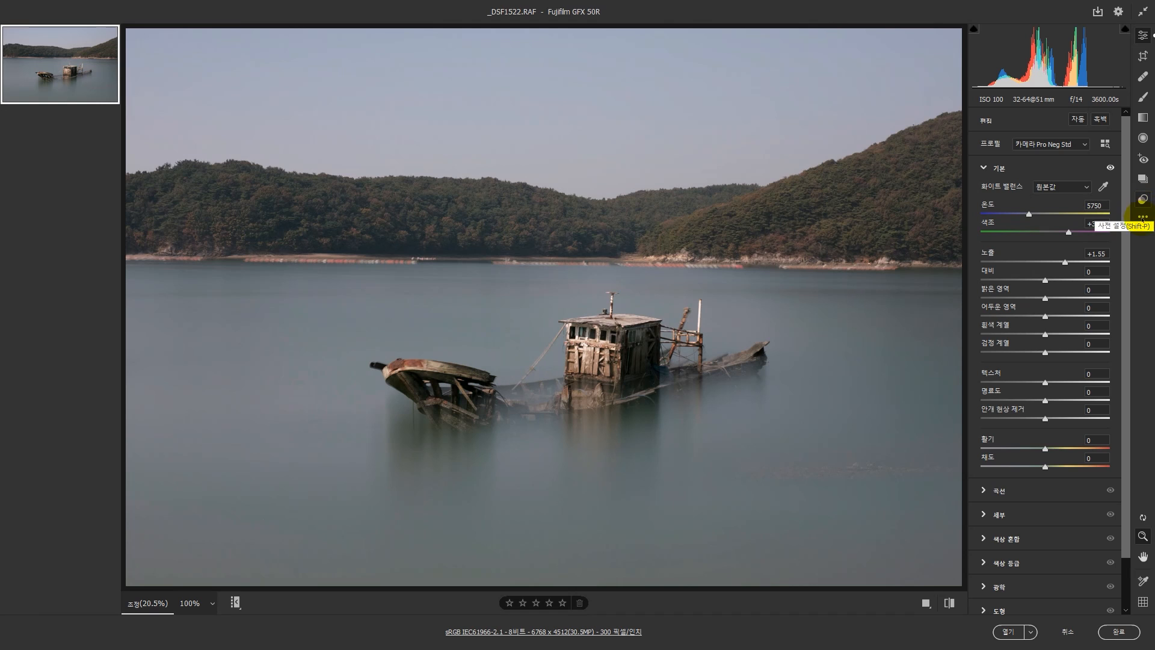
pyautogui.click(1143, 217)
pyautogui.click(1065, 247)
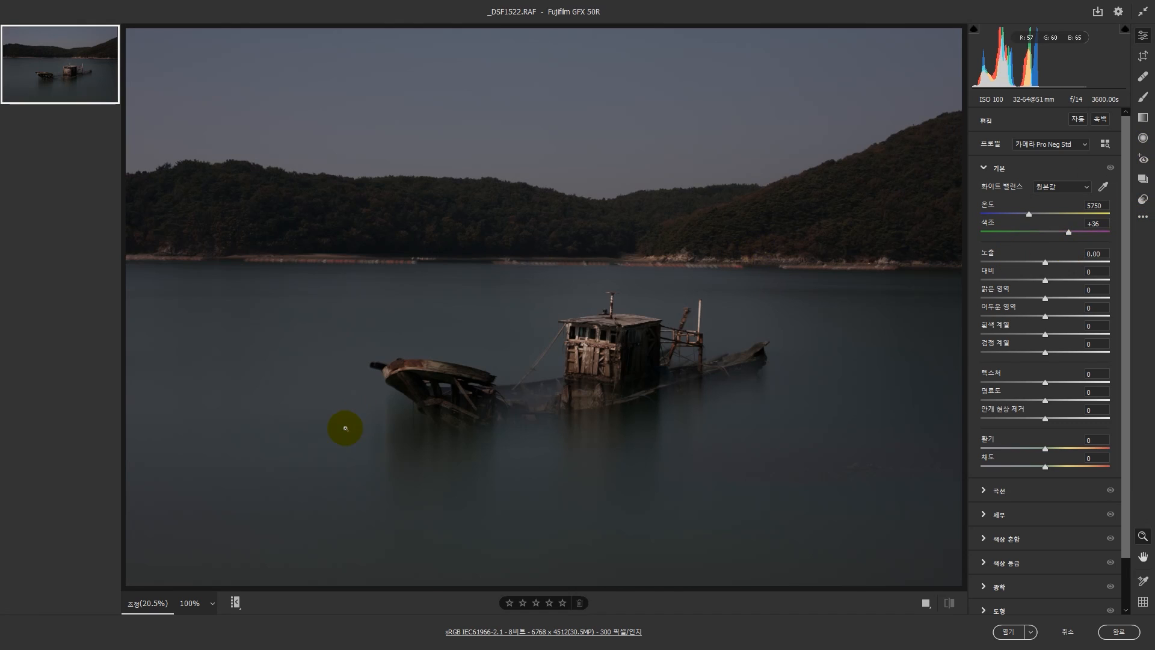
# - Examine the noise in _DSF1522.RAF at 100% across the open water, the far shoreline and the boat's bow and hull
pyautogui.click(388, 437)
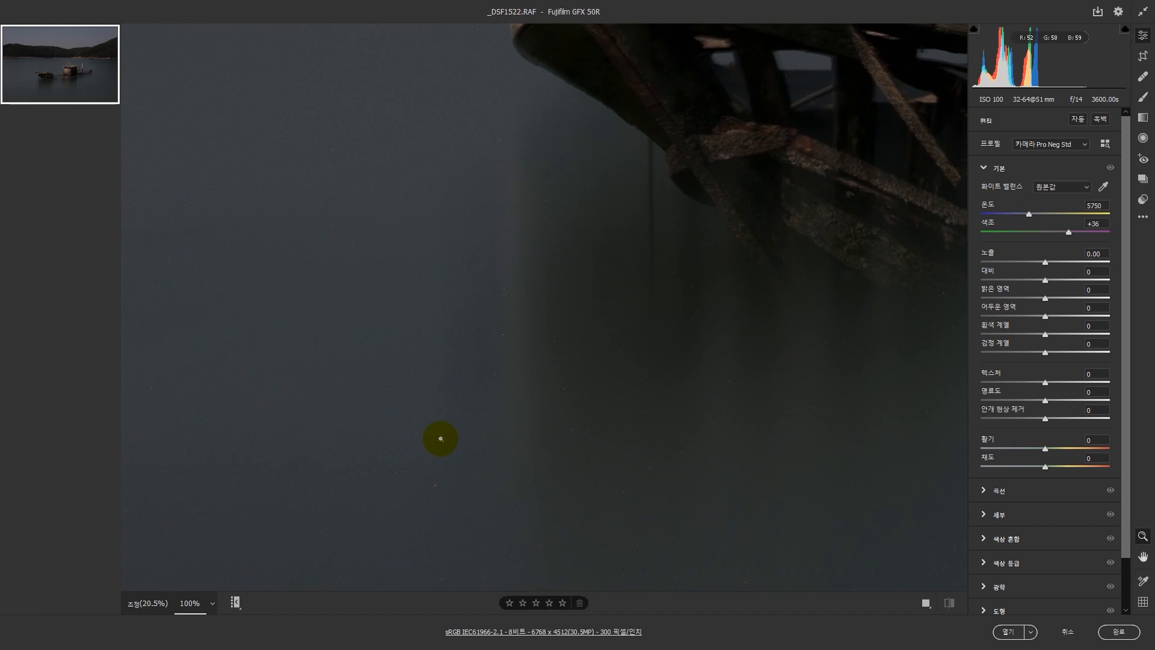
pyautogui.scroll(5, 444, 434)
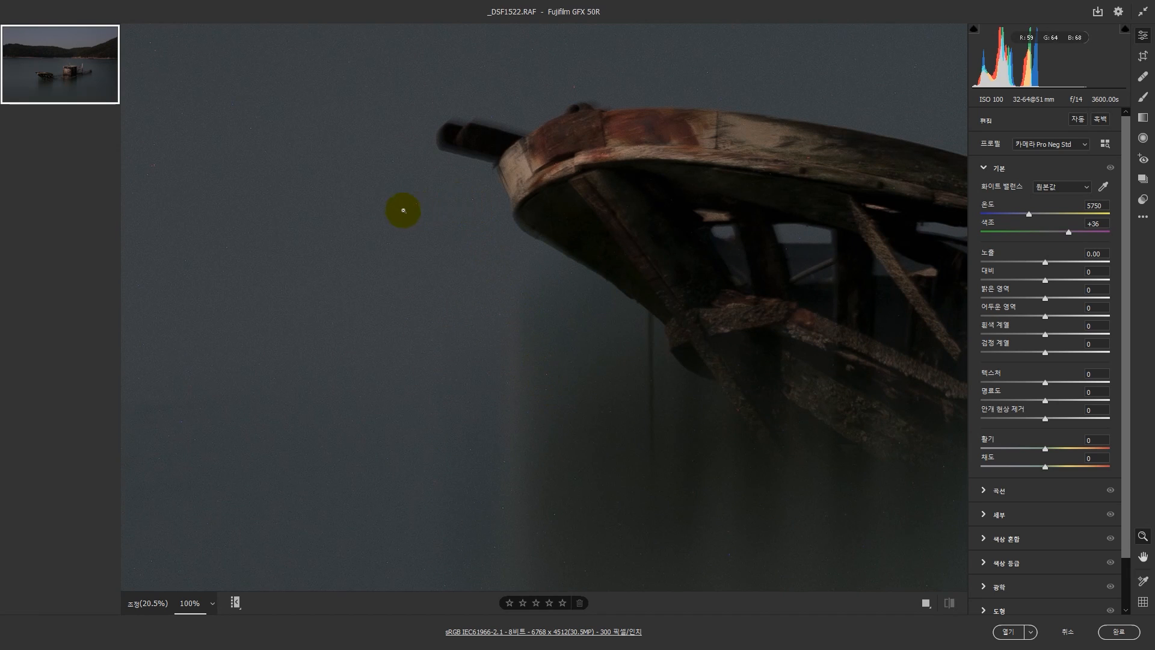
pyautogui.press('space')
pyautogui.moveTo(550, 227); pyautogui.dragTo(414, 393)
pyautogui.moveTo(559, 322); pyautogui.dragTo(626, 476)
pyautogui.moveTo(457, 278); pyautogui.dragTo(526, 436)
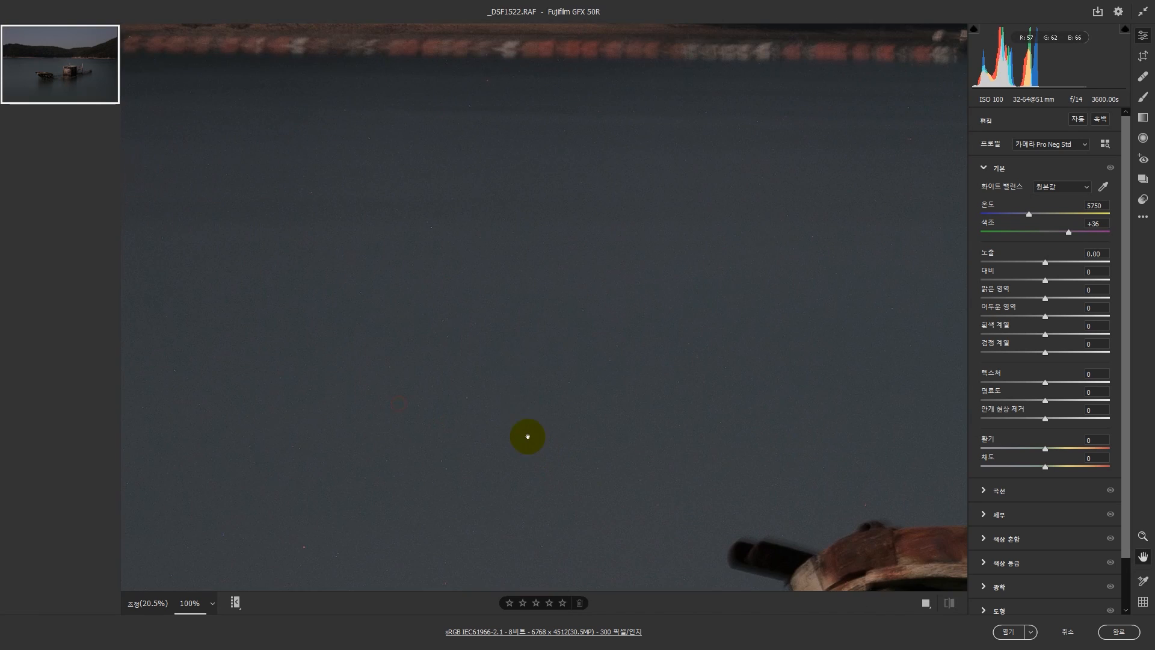
pyautogui.moveTo(618, 367); pyautogui.dragTo(355, 319)
pyautogui.moveTo(746, 493); pyautogui.dragTo(407, 297)
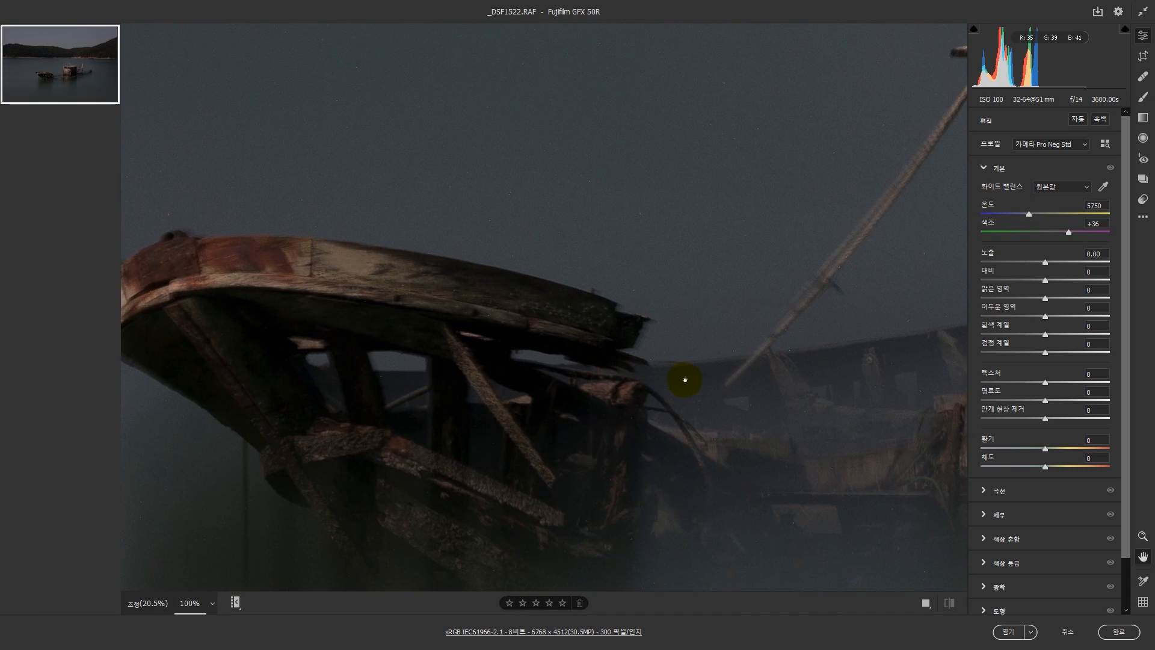
pyautogui.moveTo(683, 379); pyautogui.dragTo(530, 362)
pyautogui.moveTo(619, 366); pyautogui.dragTo(800, 457)
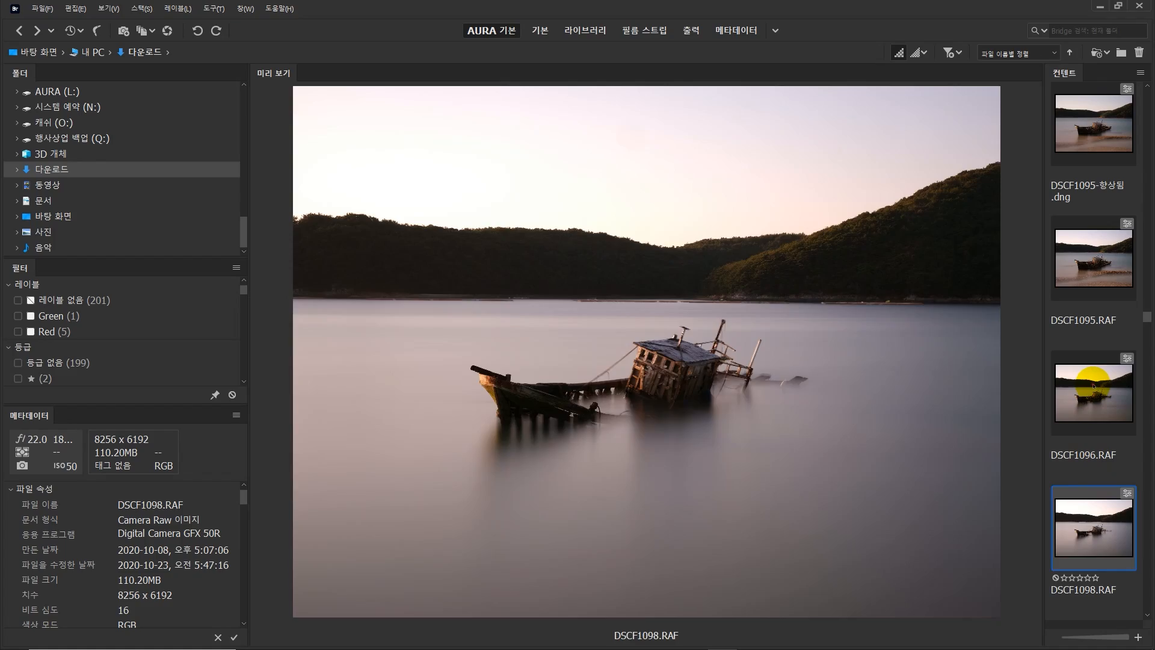
# - Compare the previews of DSCF1095.RAF, DSCF1096.RAF and DSCF1098.RAF in Bridge
pyautogui.click(1093, 386)
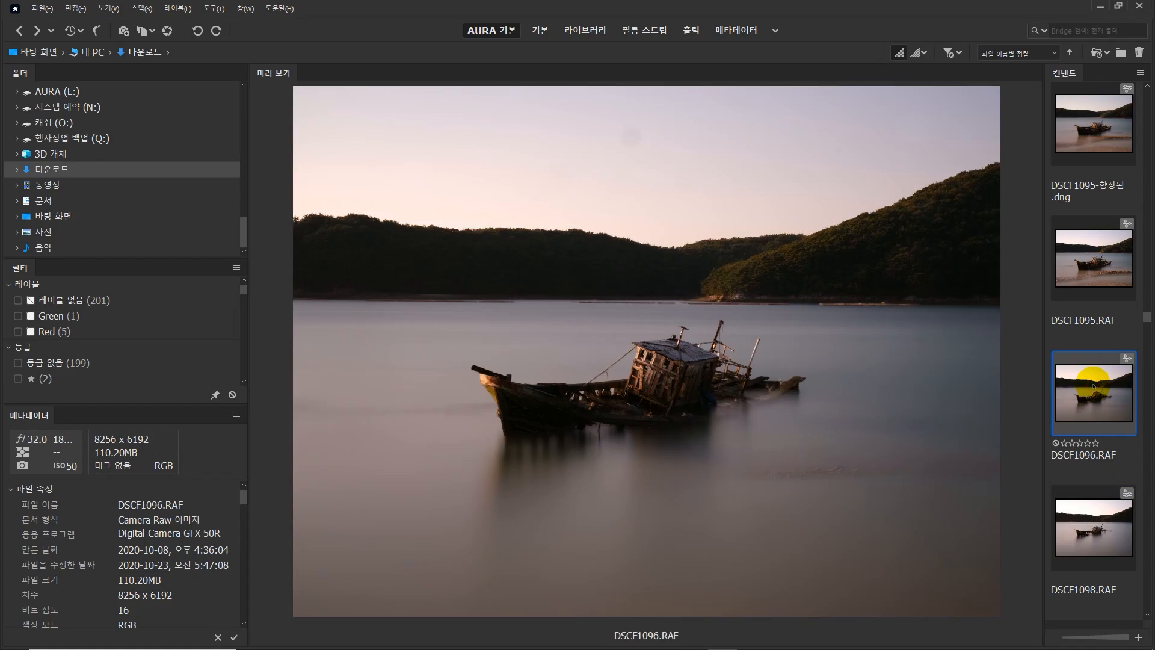
pyautogui.click(1109, 537)
pyautogui.click(1081, 383)
pyautogui.click(1078, 261)
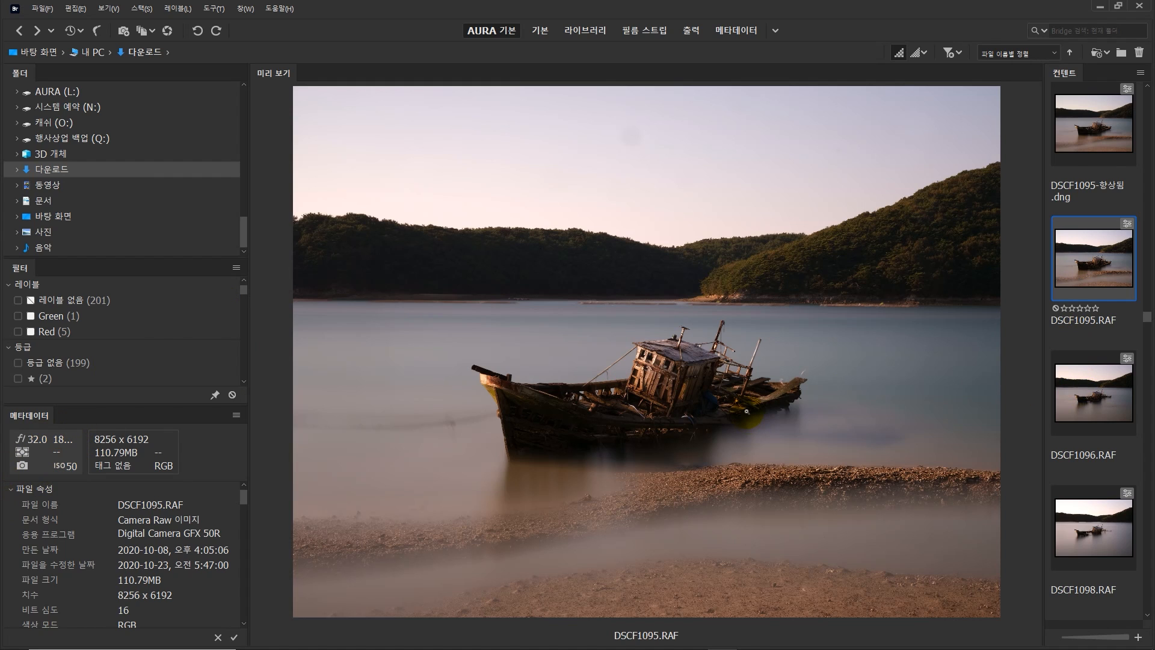
pyautogui.click(1130, 408)
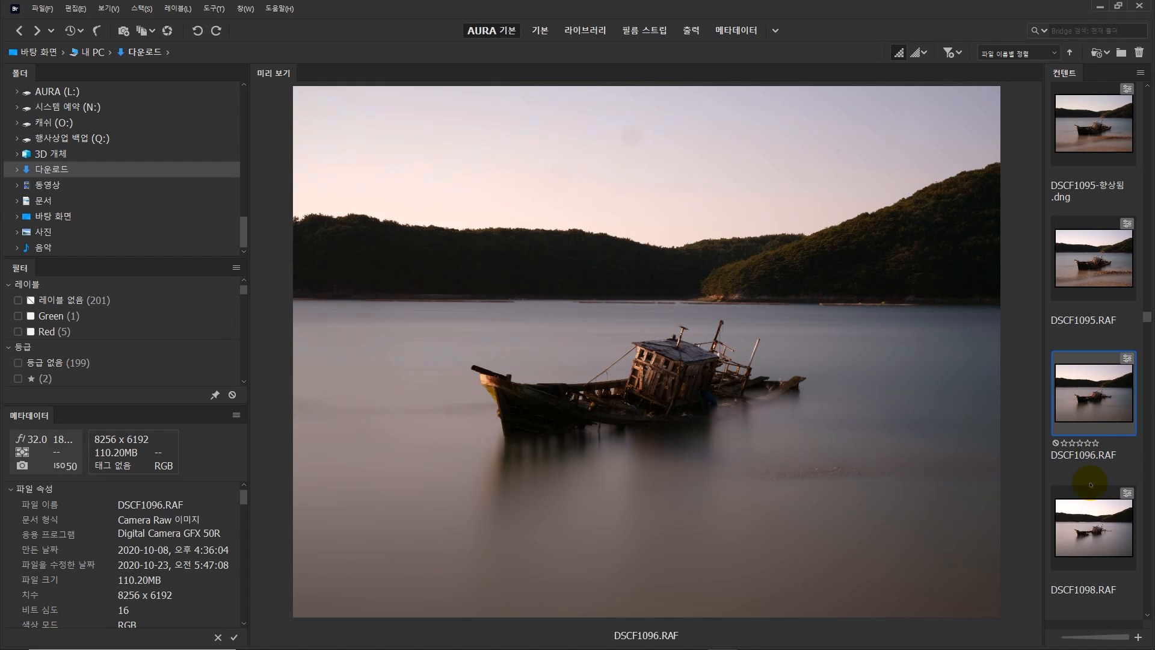
pyautogui.click(1095, 546)
pyautogui.click(1083, 409)
pyautogui.click(1088, 269)
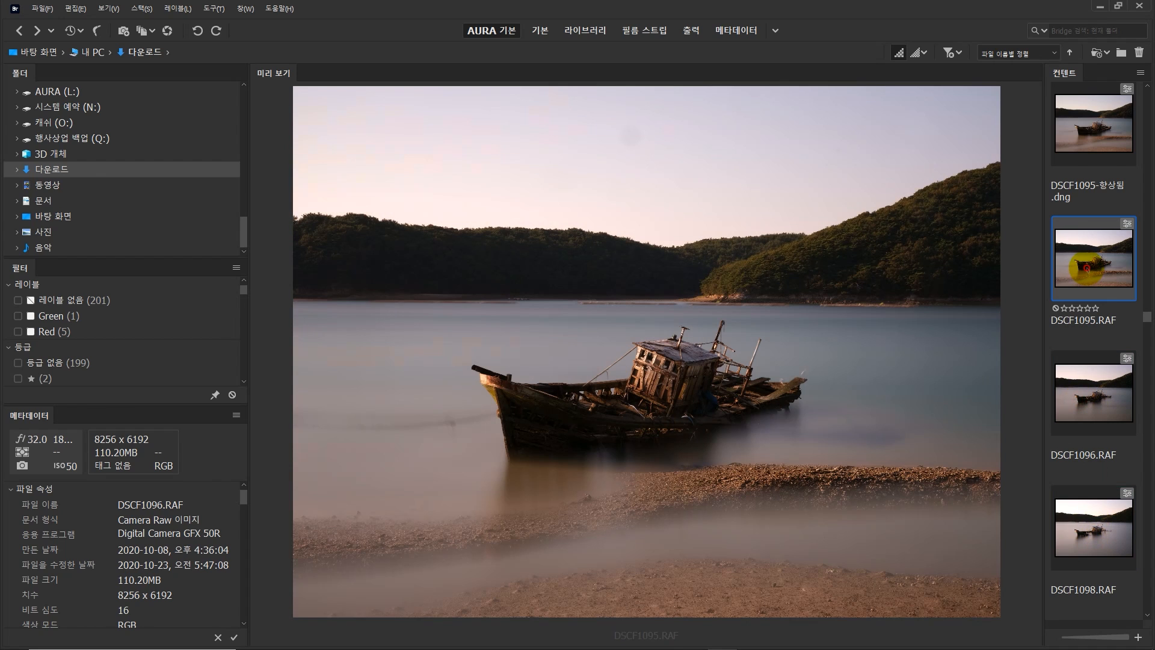
# - Open DSCF1095.RAF in Camera Raw and examine the bow, the nearby water and the far shoreline at 100%
pyautogui.click(1087, 268)
pyautogui.doubleClick(1087, 269)
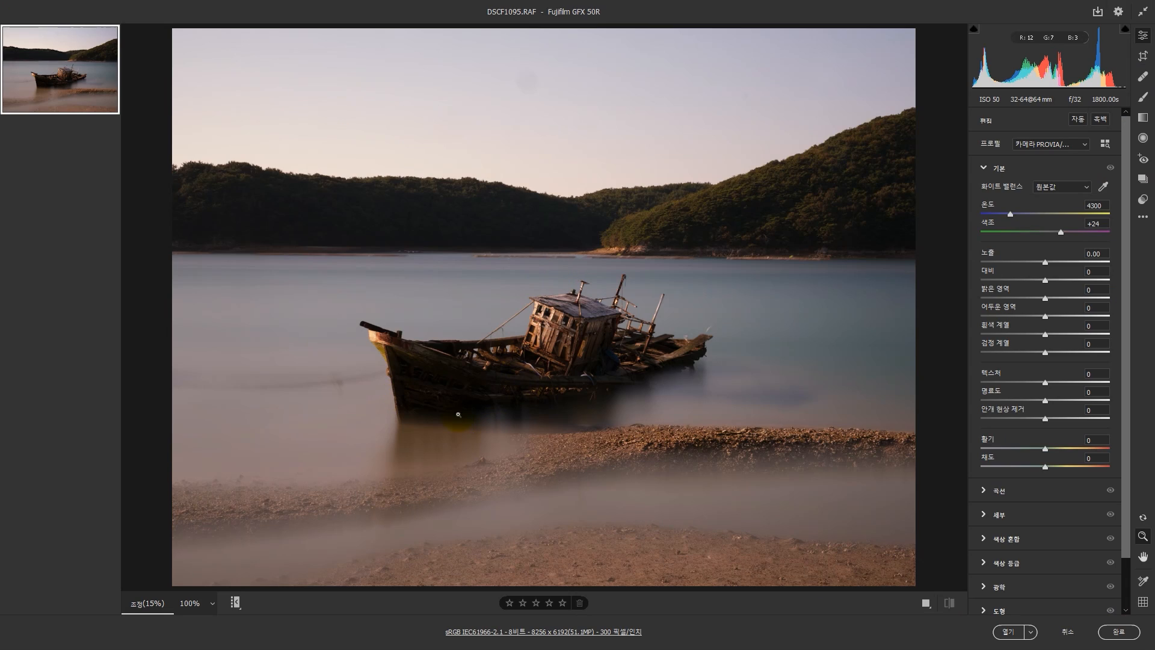
pyautogui.click(410, 401)
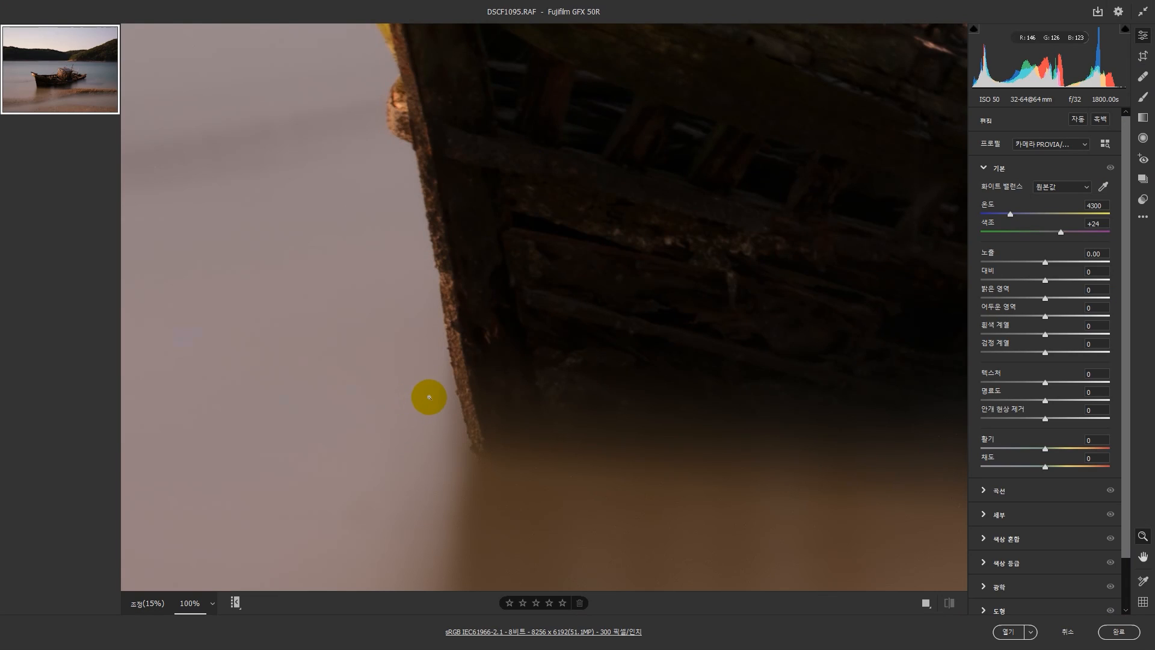
pyautogui.moveTo(511, 247); pyautogui.dragTo(562, 407)
pyautogui.moveTo(488, 240); pyautogui.dragTo(578, 401)
pyautogui.moveTo(319, 368); pyautogui.dragTo(646, 533)
pyautogui.moveTo(552, 211); pyautogui.dragTo(565, 540)
pyautogui.moveTo(374, 374); pyautogui.dragTo(353, 317)
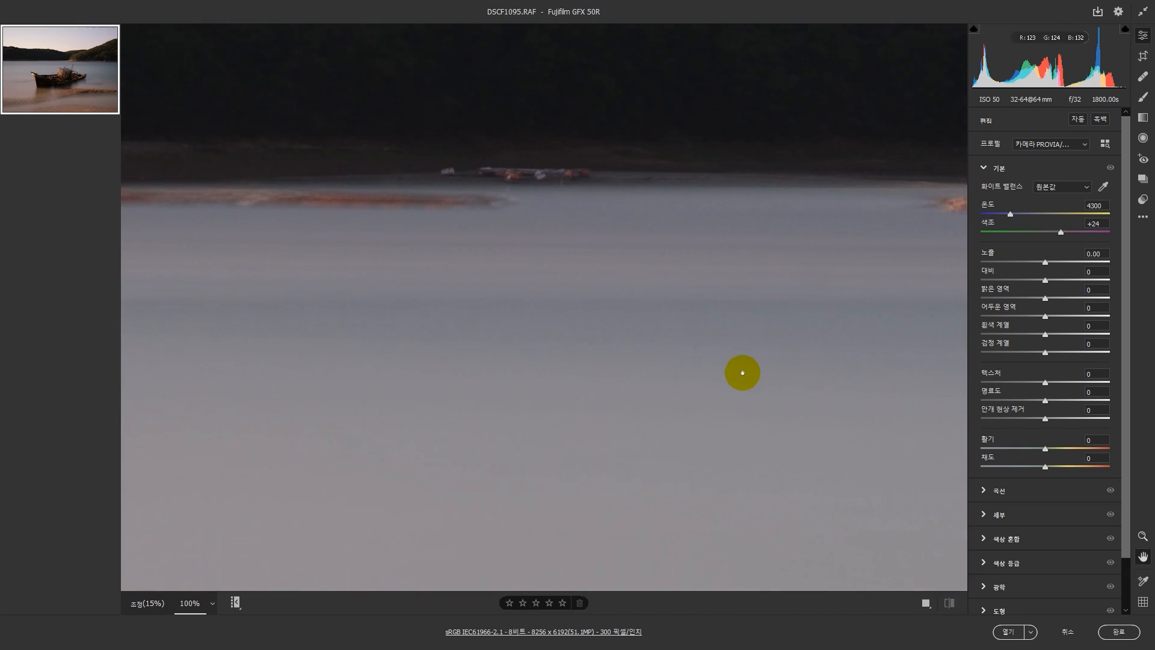
# - Examine the wreck's stern and the surrounding water of DSCF1095.RAF at 100%
pyautogui.moveTo(740, 373); pyautogui.dragTo(240, 288)
pyautogui.moveTo(638, 392); pyautogui.dragTo(309, 142)
pyautogui.moveTo(650, 361); pyautogui.dragTo(300, 211)
pyautogui.moveTo(599, 323); pyautogui.dragTo(421, 280)
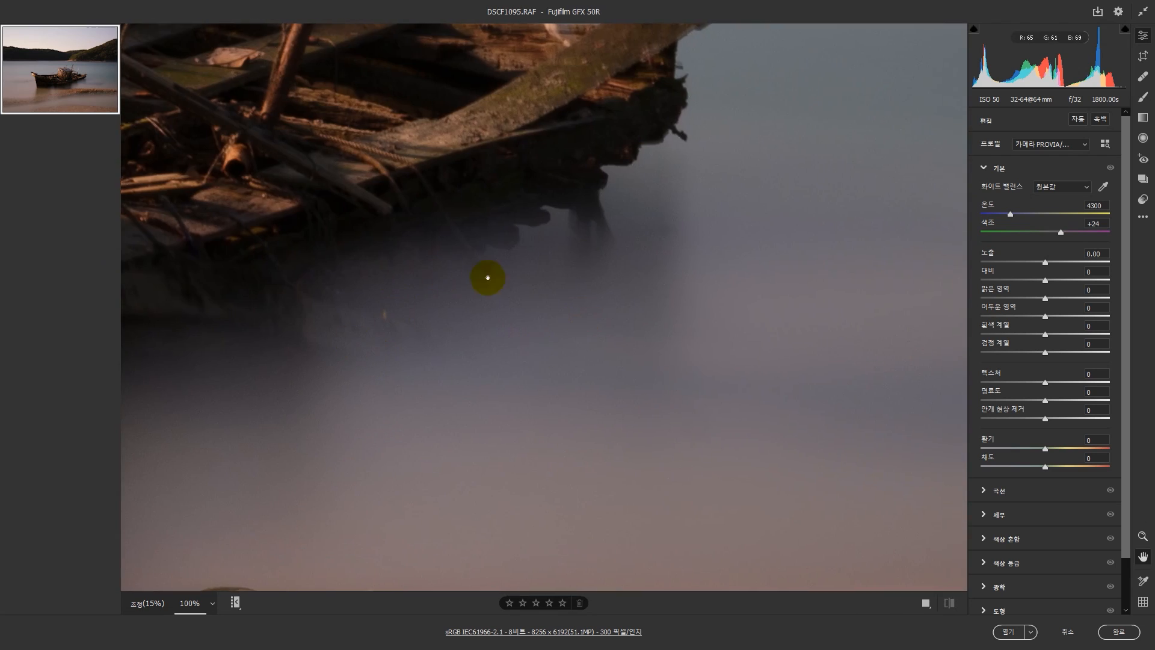
pyautogui.moveTo(600, 266); pyautogui.dragTo(547, 332)
pyautogui.moveTo(617, 305); pyautogui.dragTo(614, 354)
pyautogui.moveTo(516, 298); pyautogui.dragTo(593, 280)
pyautogui.moveTo(539, 220); pyautogui.dragTo(619, 374)
pyautogui.moveTo(774, 403); pyautogui.dragTo(565, 247)
pyautogui.moveTo(647, 458); pyautogui.dragTo(550, 263)
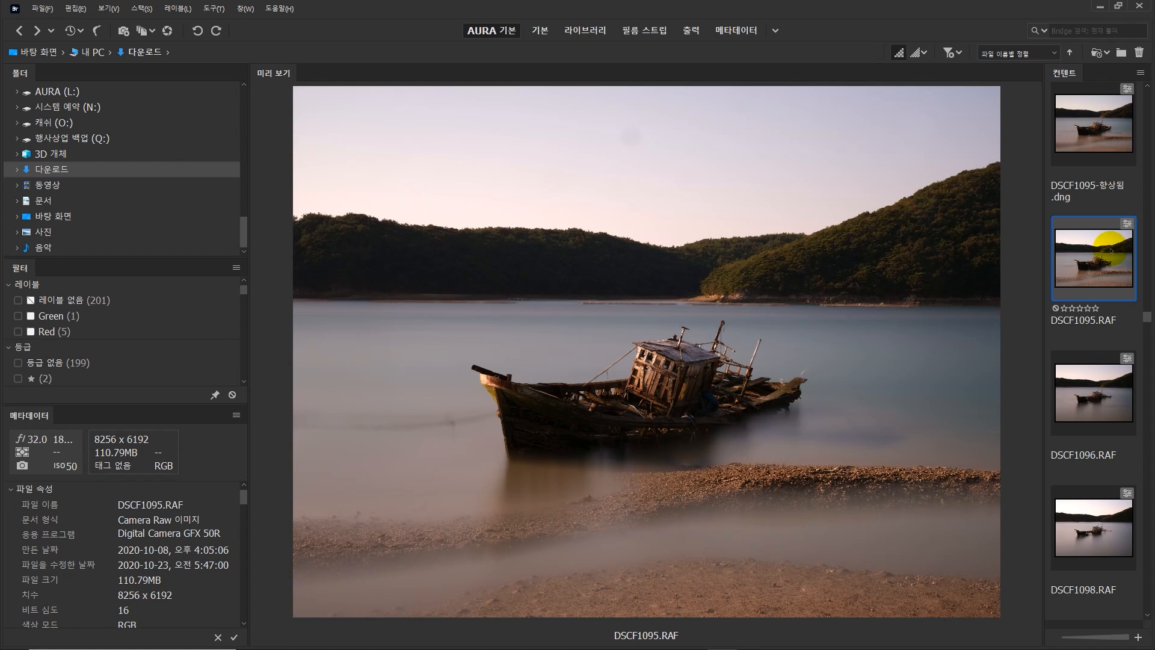
# - Review the previews of DSCF1098.RAF, DSCF1095.RAF and DSCF1096.RAF again to compare the water level around the boat
pyautogui.click(1090, 536)
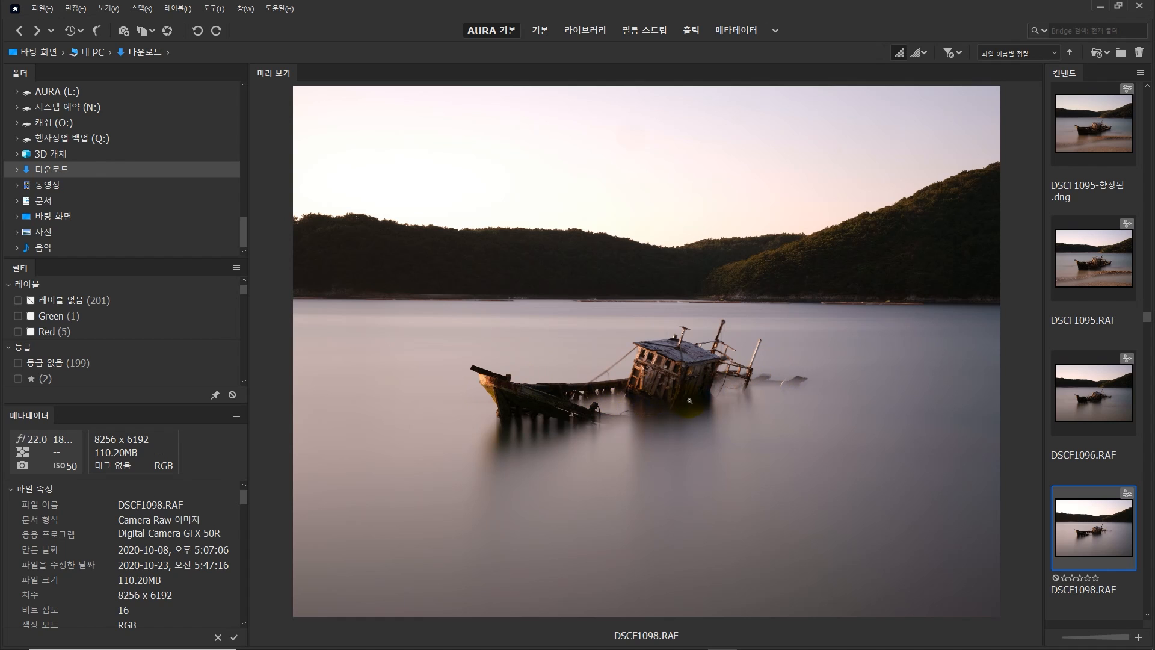
pyautogui.click(1075, 264)
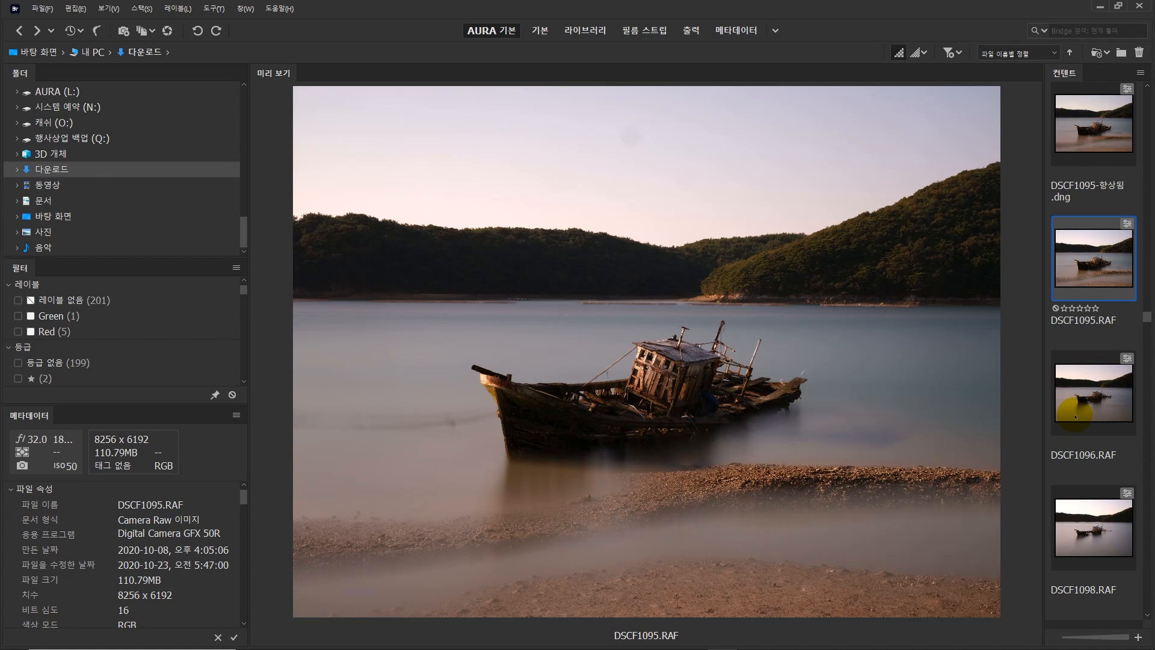
pyautogui.click(1076, 416)
pyautogui.click(1086, 527)
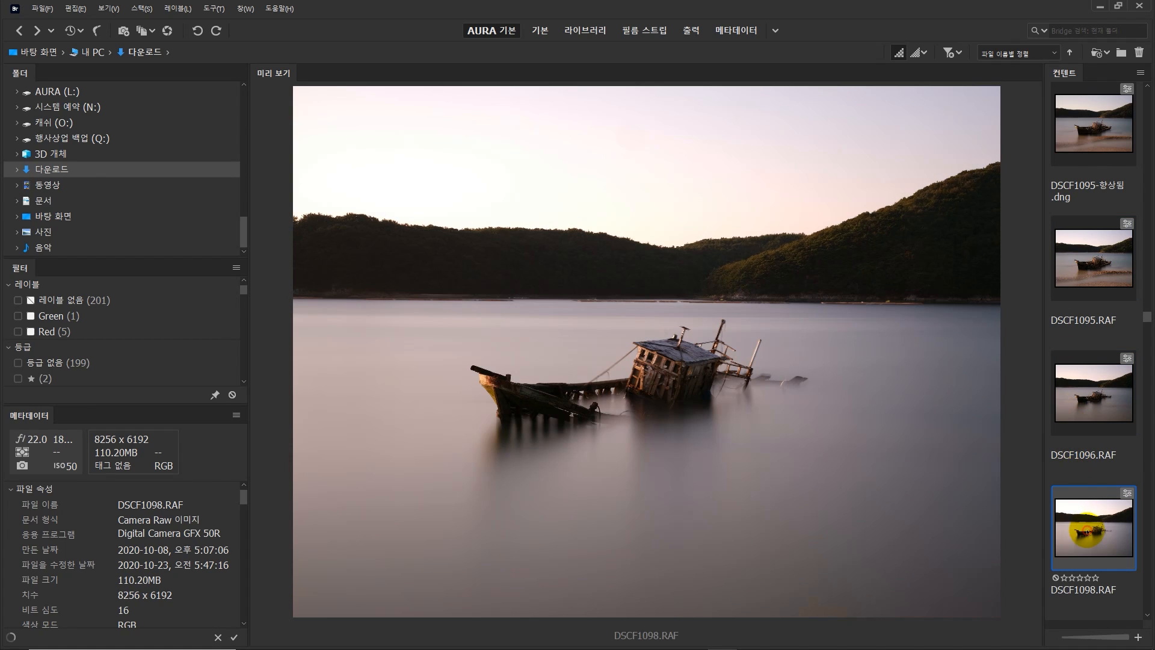
pyautogui.click(1077, 268)
pyautogui.click(1080, 415)
# - Select DSCF1095.RAF, DSCF1096.RAF and DSCF1098.RAF together and load them from Bridge as layers of one Photoshop document
pyautogui.click(1081, 539)
pyautogui.click(1090, 267)
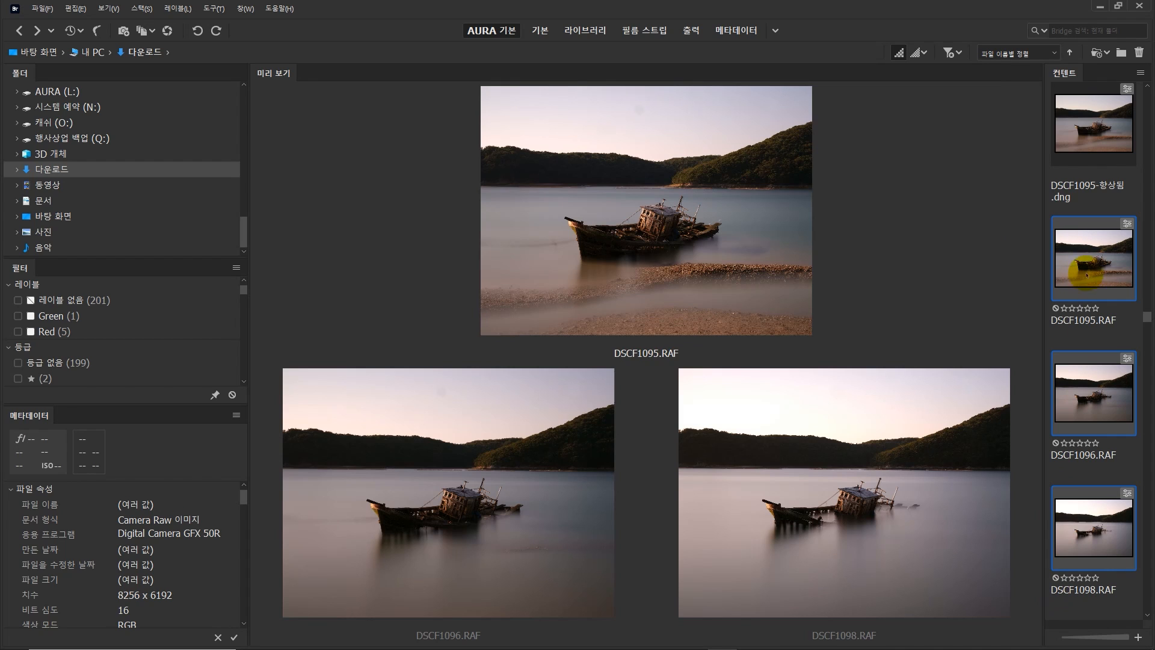
pyautogui.click(213, 8)
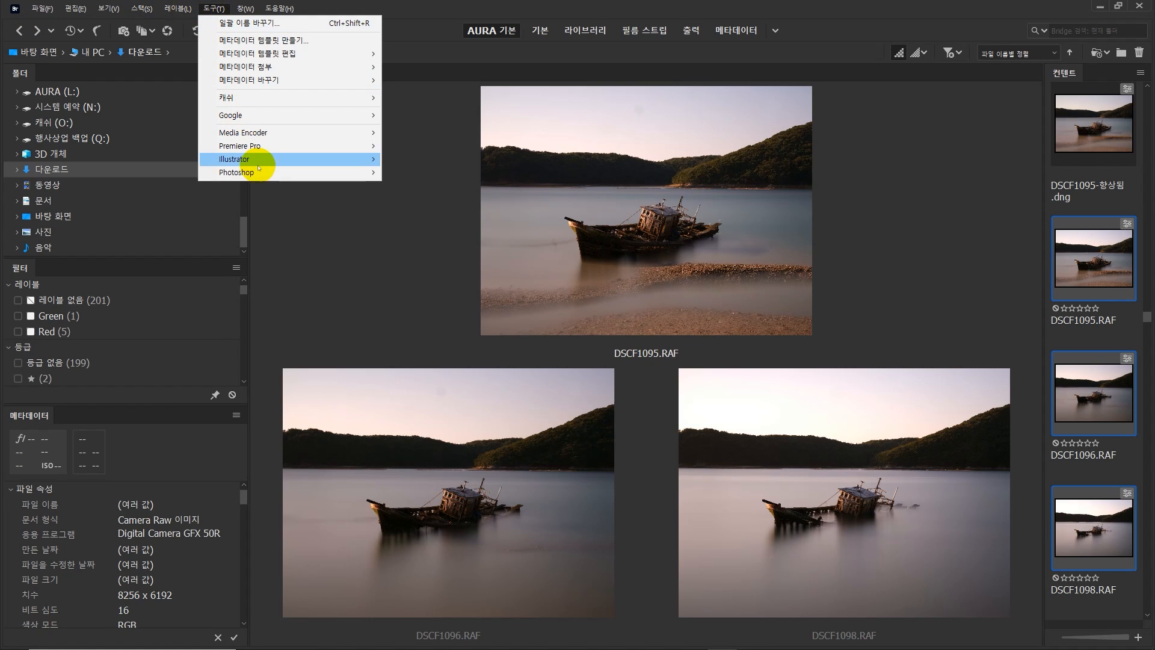
pyautogui.moveTo(263, 174)
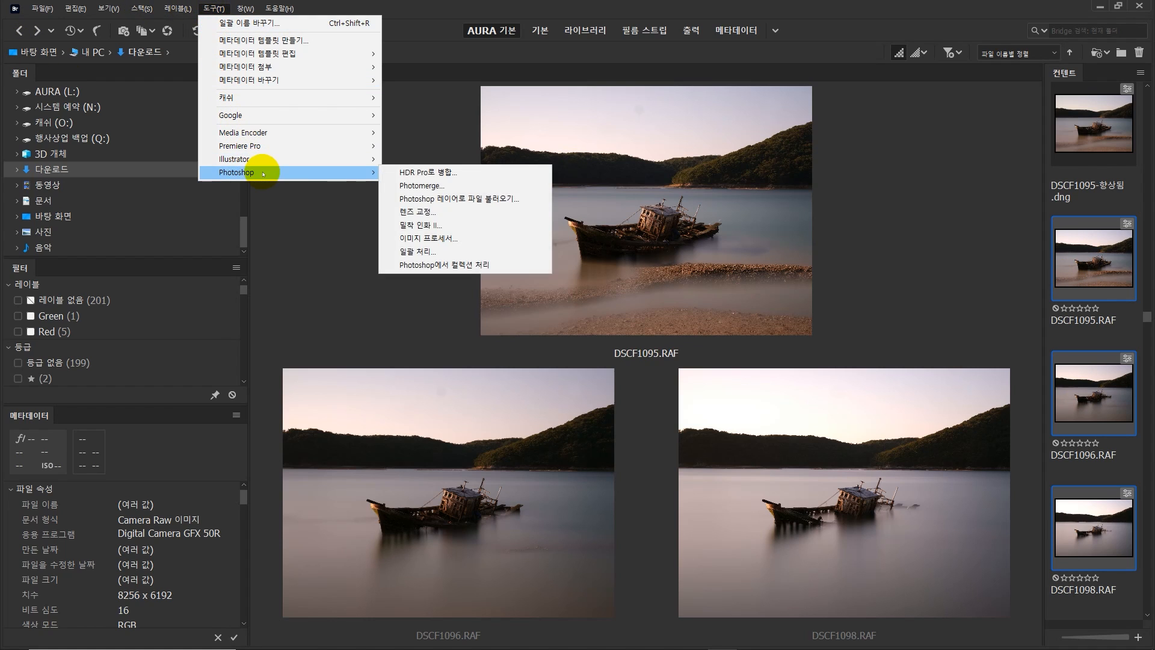
pyautogui.click(438, 199)
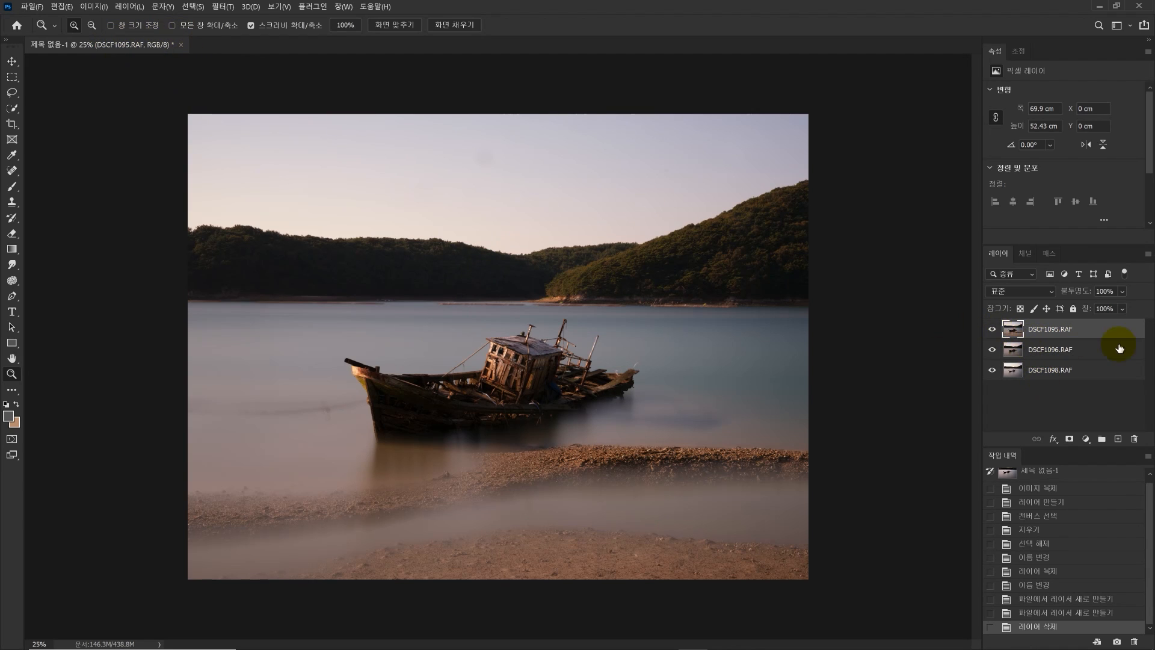
# - Hide and show the DSCF1095.RAF and DSCF1096.RAF layers to compare the three stacked exposures
pyautogui.click(992, 329)
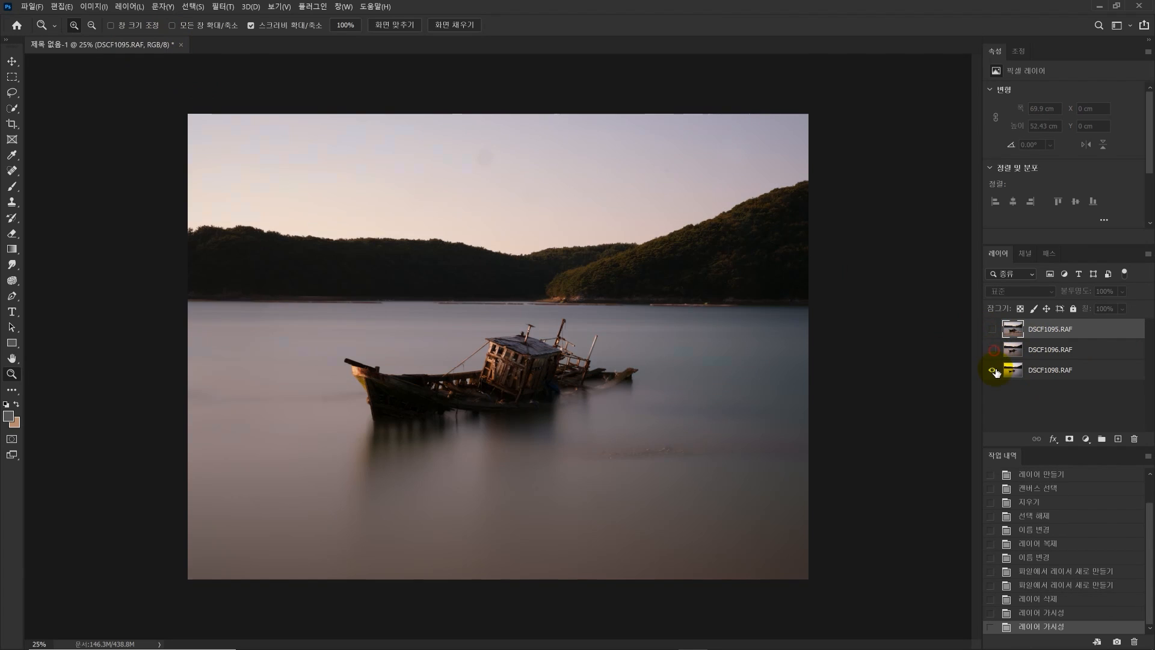
pyautogui.click(992, 350)
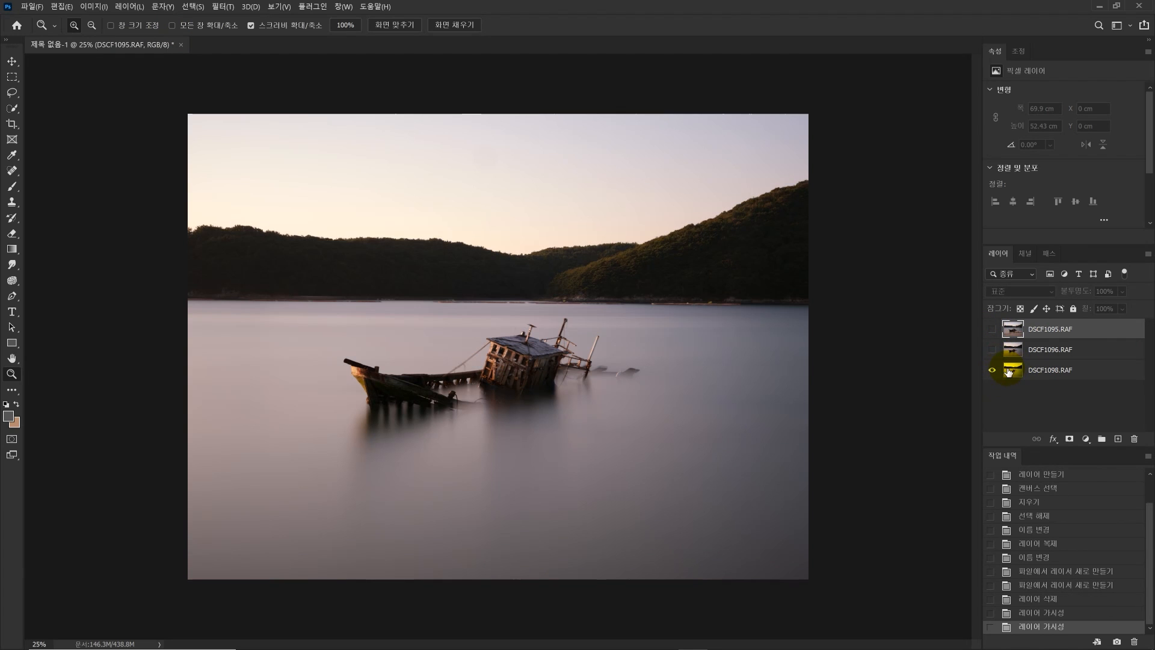
pyautogui.click(992, 349)
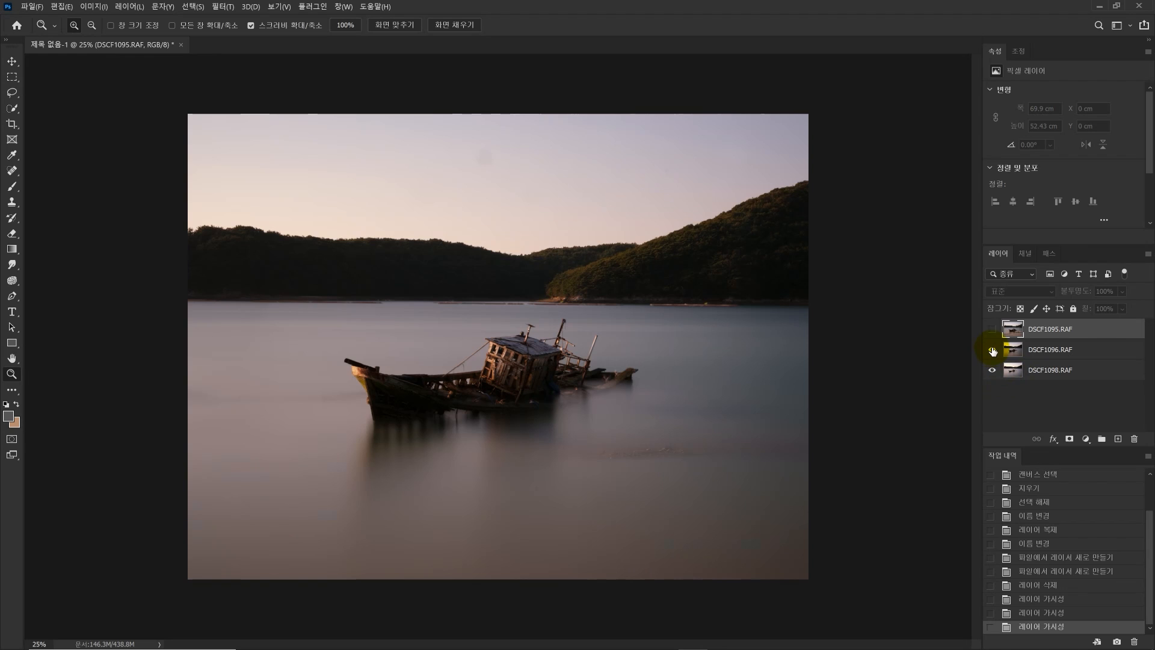
pyautogui.click(992, 329)
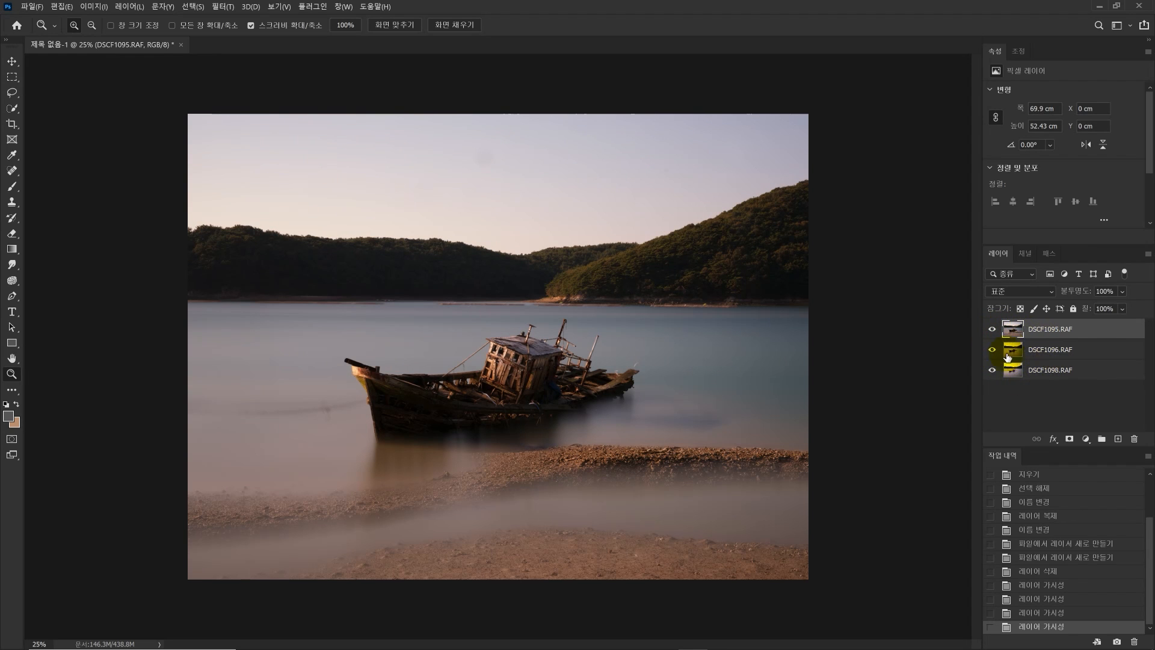
# - Select all three image layers and convert them into a single smart object
pyautogui.keyDown('shift'); pyautogui.click(1041, 373); pyautogui.keyUp('shift')
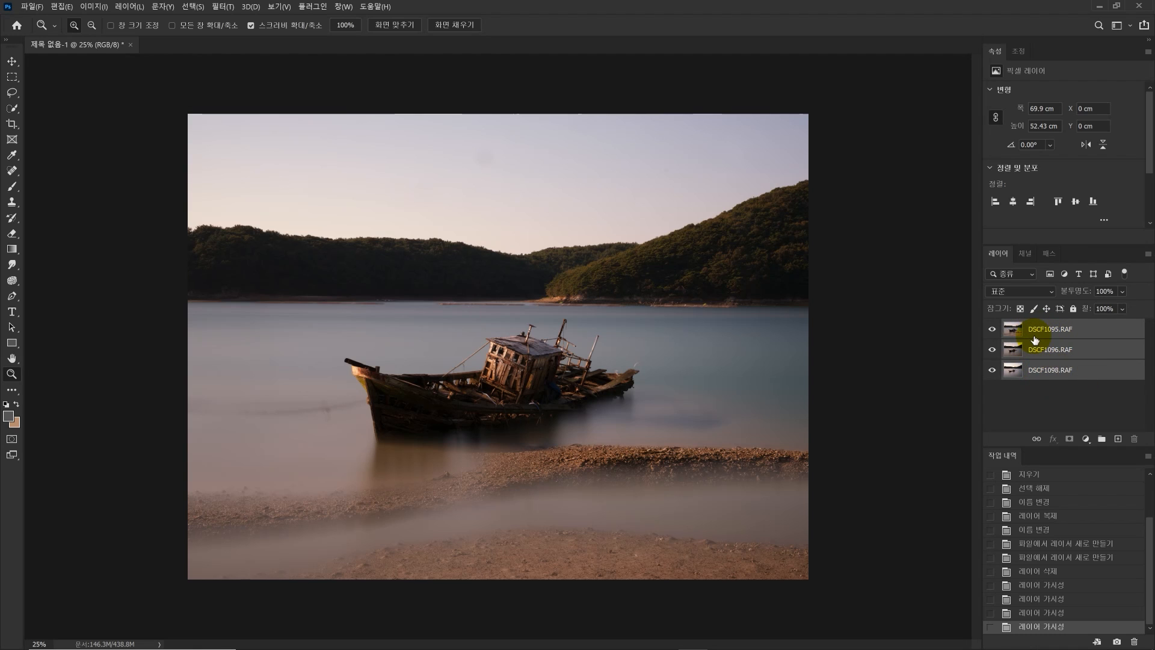
pyautogui.click(130, 7)
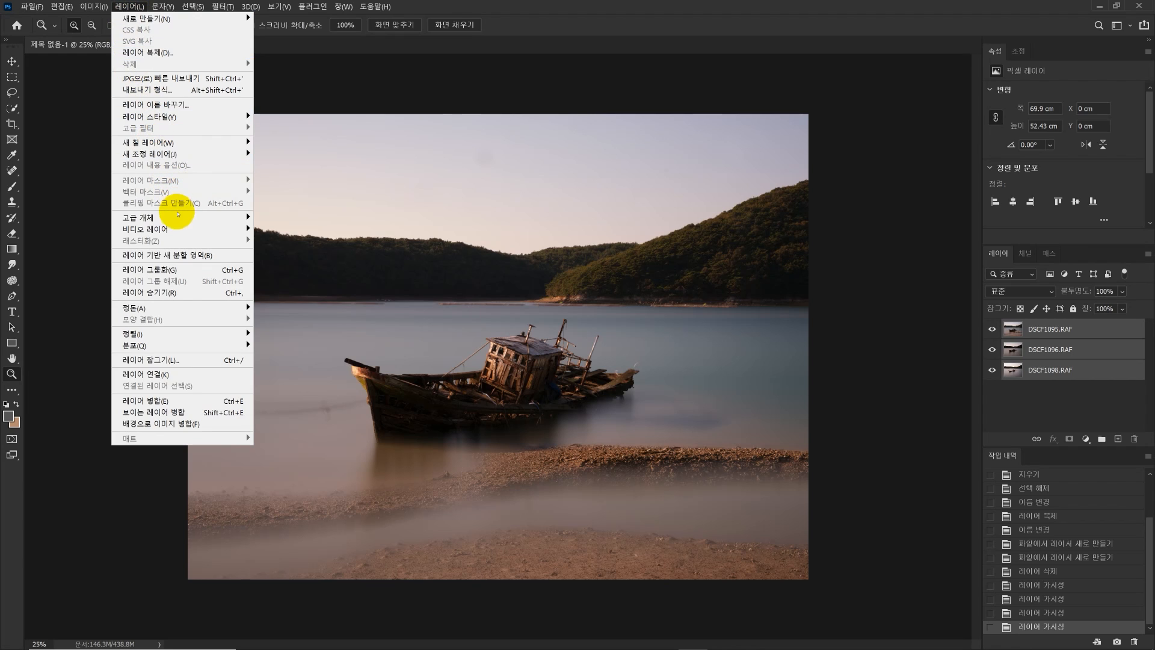
pyautogui.moveTo(201, 219)
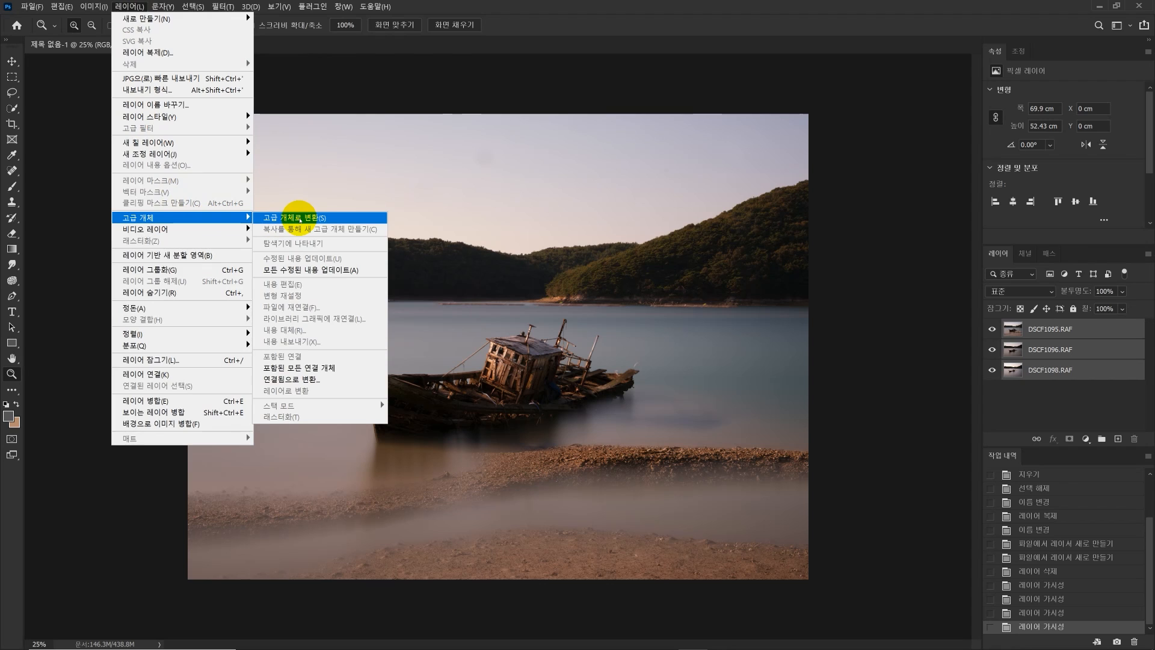
pyautogui.click(299, 219)
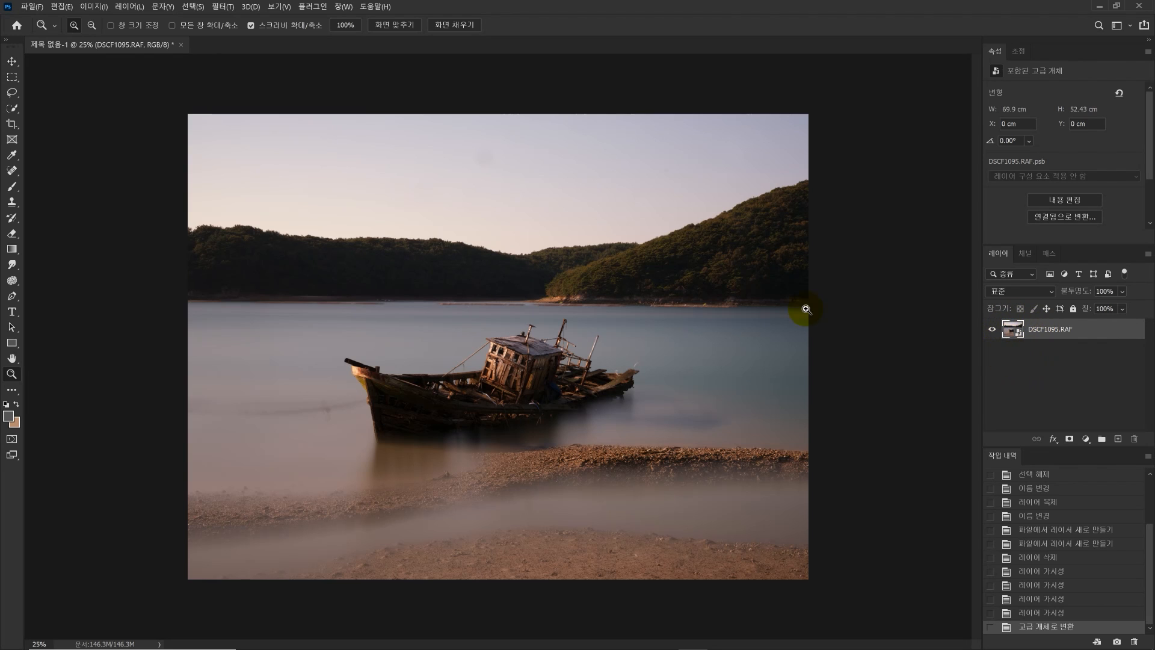
# - Set the smart object's stack mode to Mean (평균값)
pyautogui.click(130, 9)
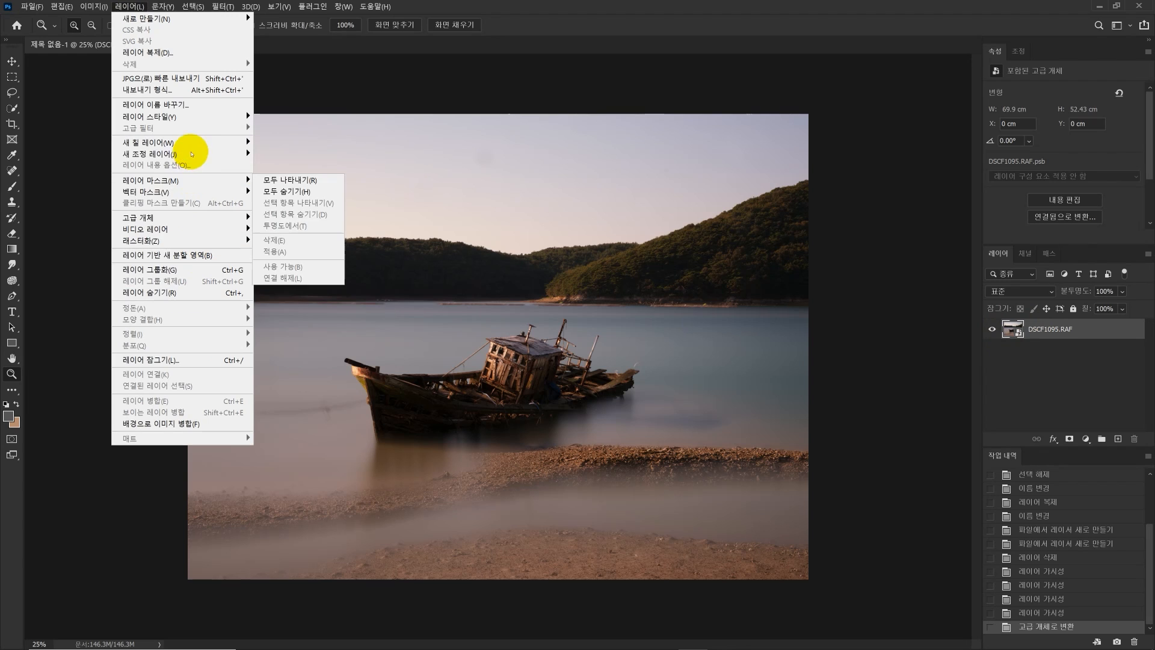
pyautogui.moveTo(183, 216)
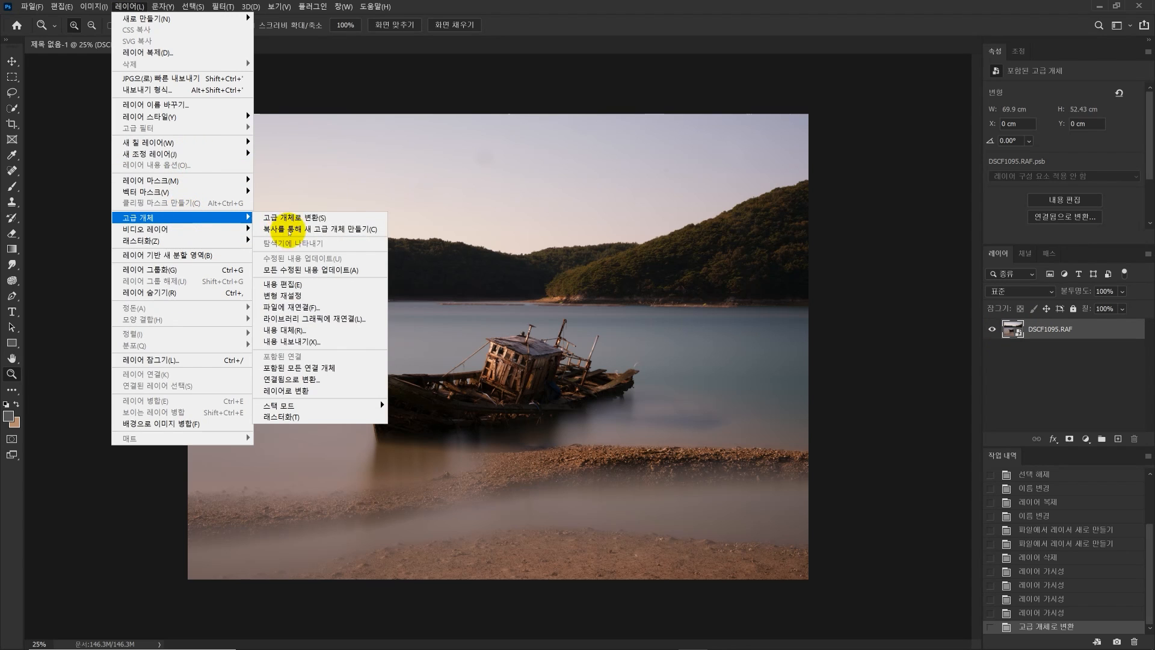
pyautogui.moveTo(314, 405)
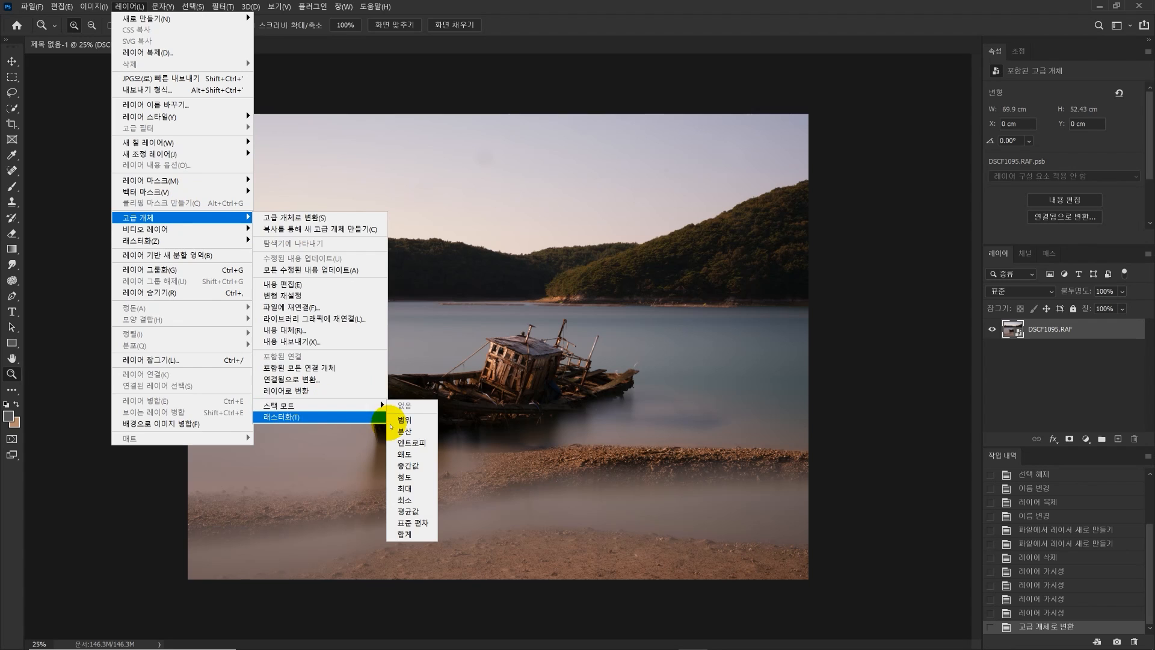
pyautogui.click(407, 512)
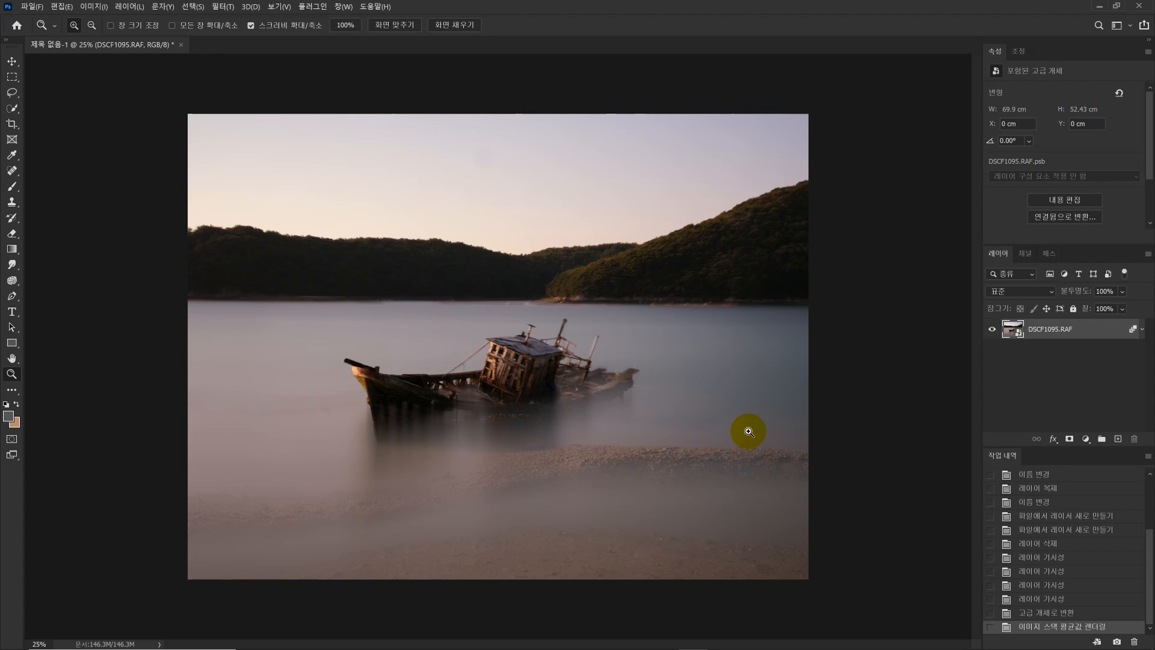
# - Examine the averaged image around the boat's cabin up close
pyautogui.click(521, 377)
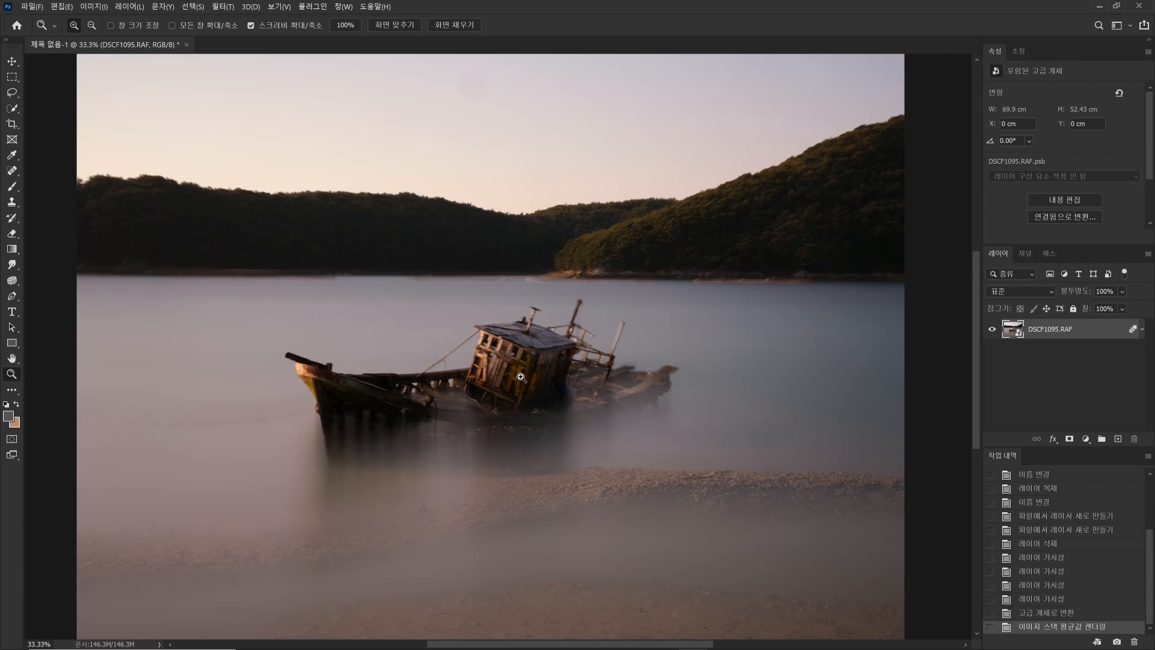
pyautogui.click(521, 378)
pyautogui.keyDown('alt'); pyautogui.click(521, 377); pyautogui.keyUp('alt')
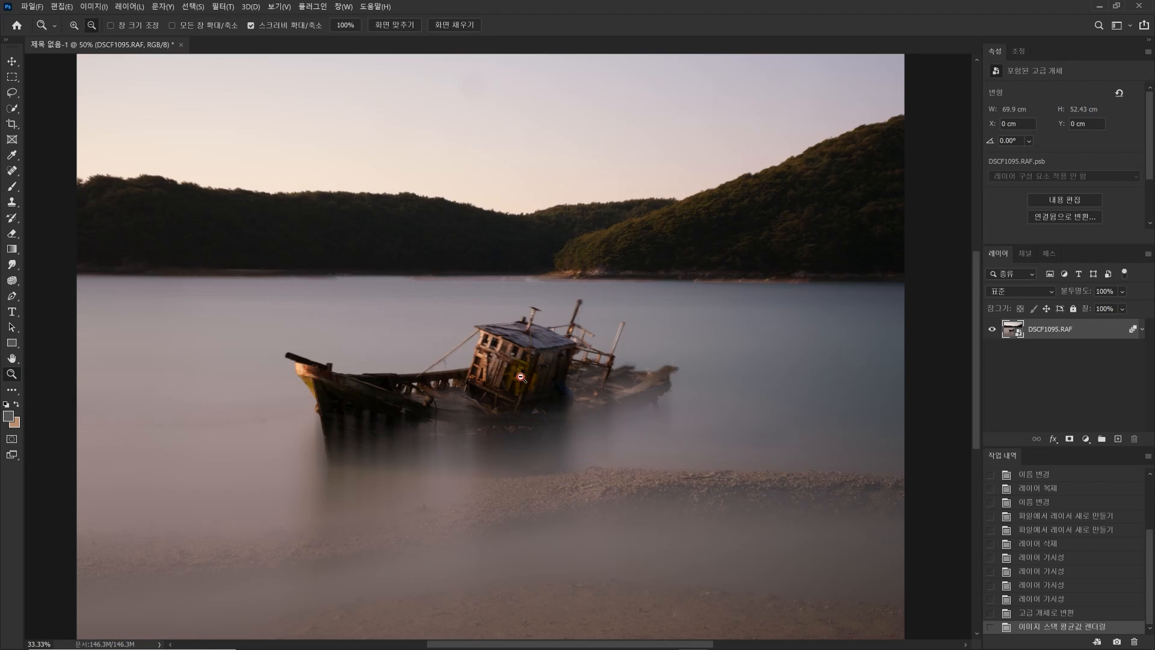
# - Revert the document to the layer deletion (레이어 삭제) history state, before the smart object conversion
pyautogui.keyDown('alt'); pyautogui.click(521, 377); pyautogui.keyUp('alt')
pyautogui.keyDown('alt'); pyautogui.click(560, 371); pyautogui.keyUp('alt')
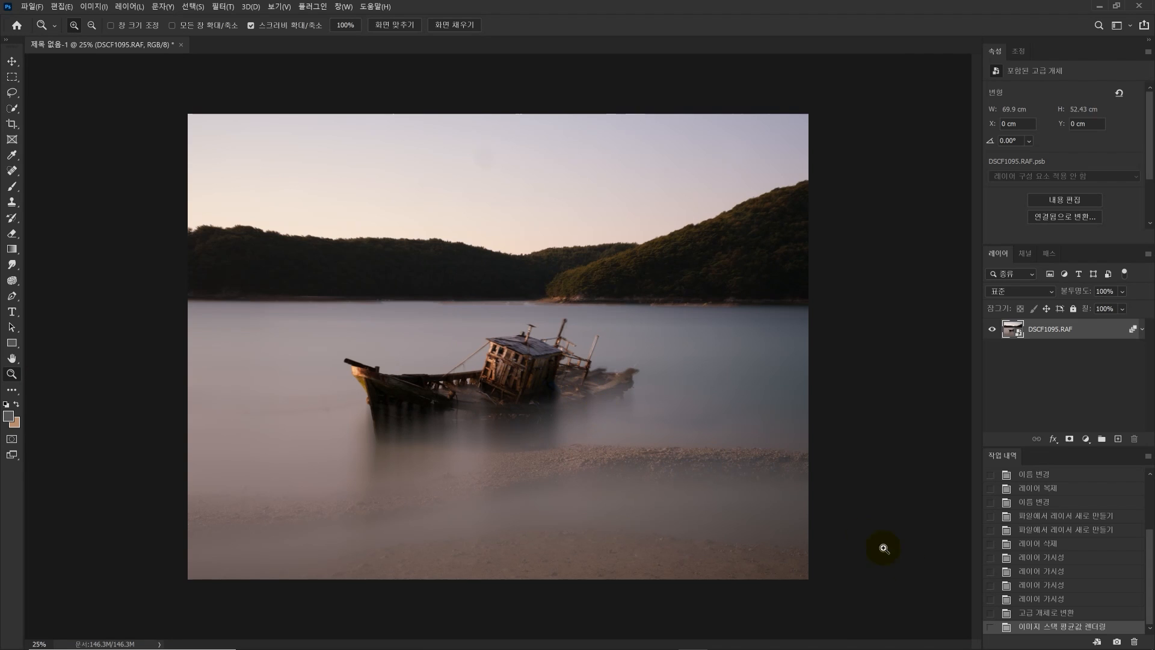
pyautogui.scroll(2, 1068, 580)
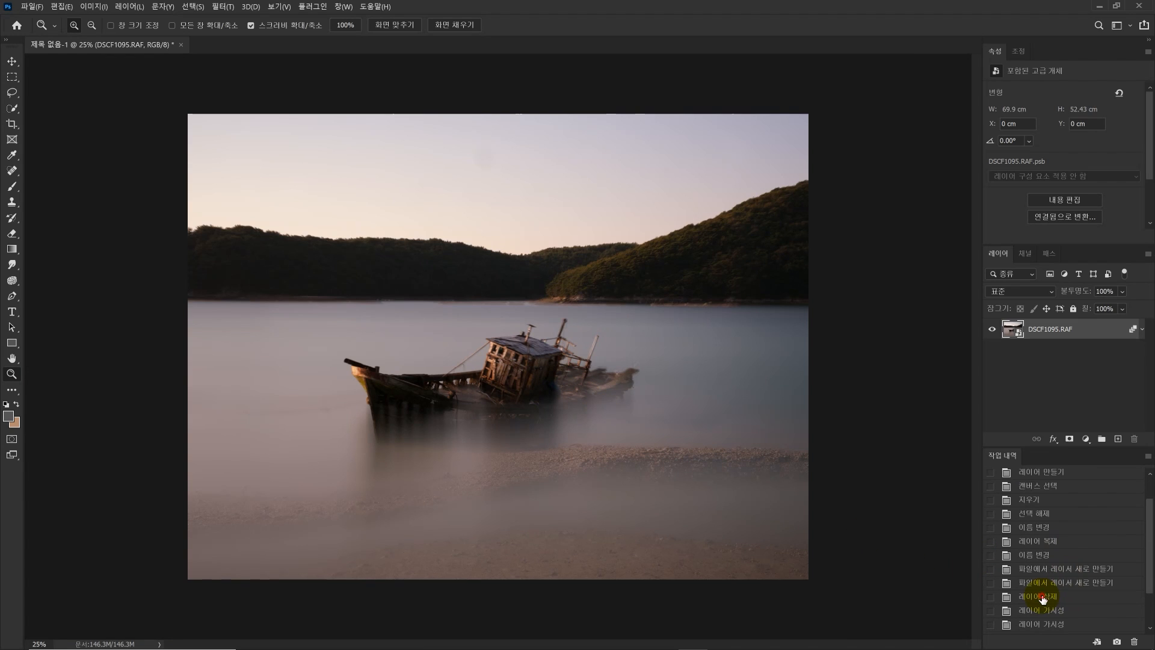
pyautogui.click(1043, 598)
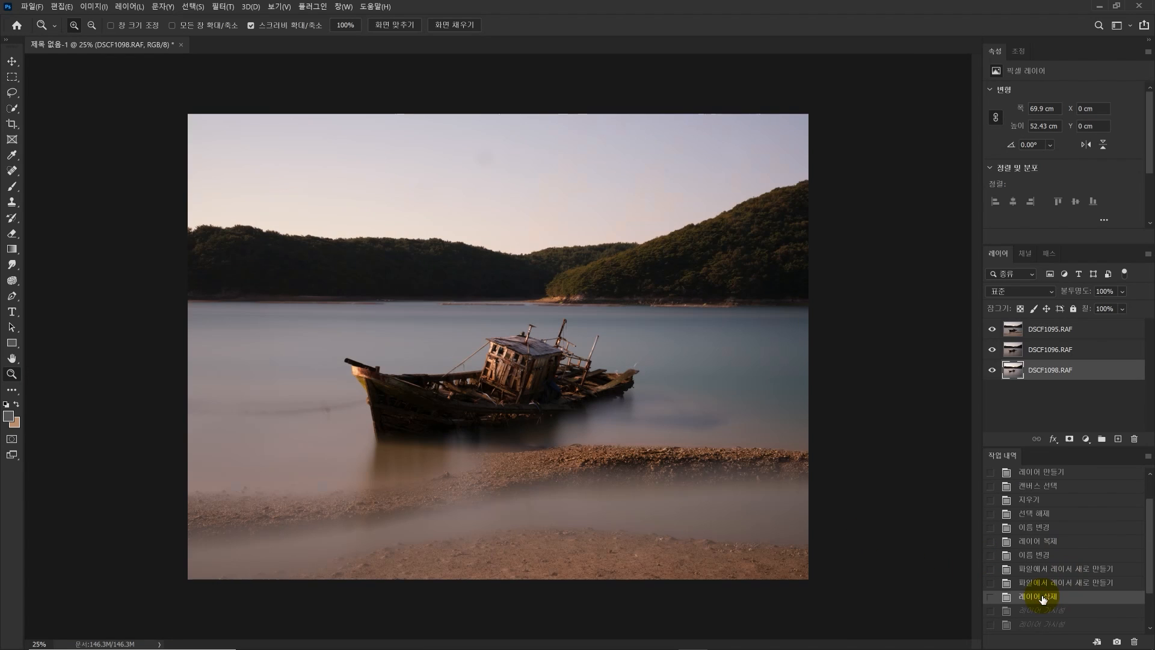
# - Move the DSCF1095.RAF layer to the bottom of the layer stack, beneath DSCF1098.RAF
pyautogui.click(1039, 334)
pyautogui.click(1041, 350)
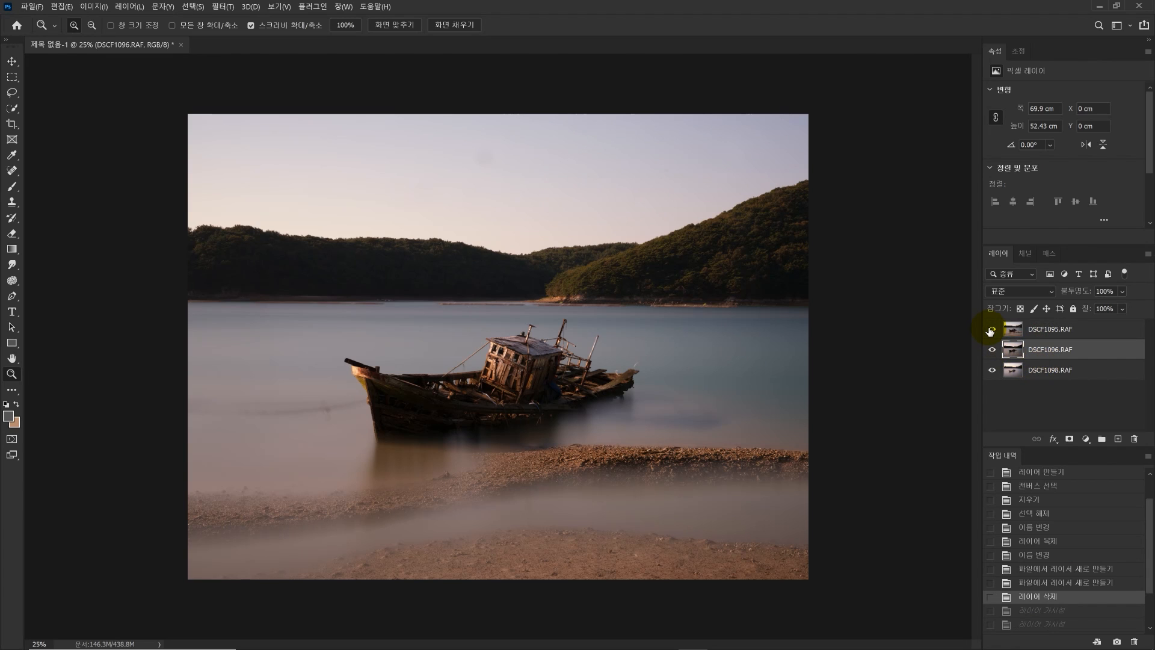
pyautogui.click(991, 330)
pyautogui.click(992, 331)
pyautogui.click(1047, 329)
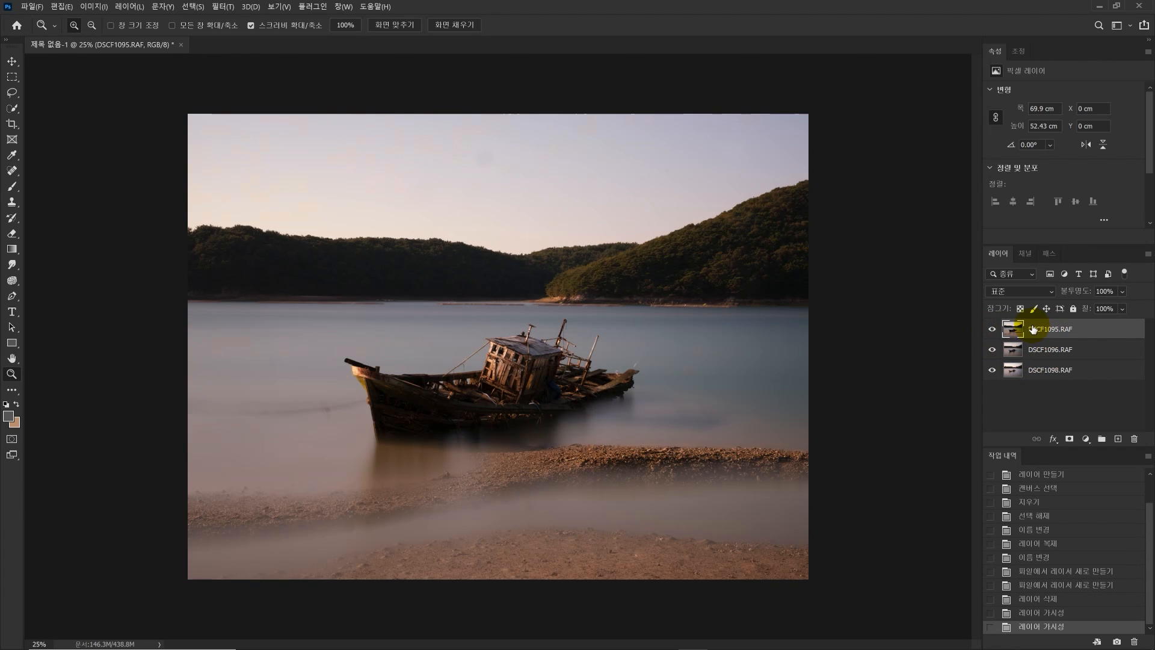
pyautogui.moveTo(1032, 328); pyautogui.dragTo(1032, 379)
# - Try blending the exposures by lowering the opacity of the DSCF1096.RAF and DSCF1098.RAF layers together to about 41%
pyautogui.click(1039, 329)
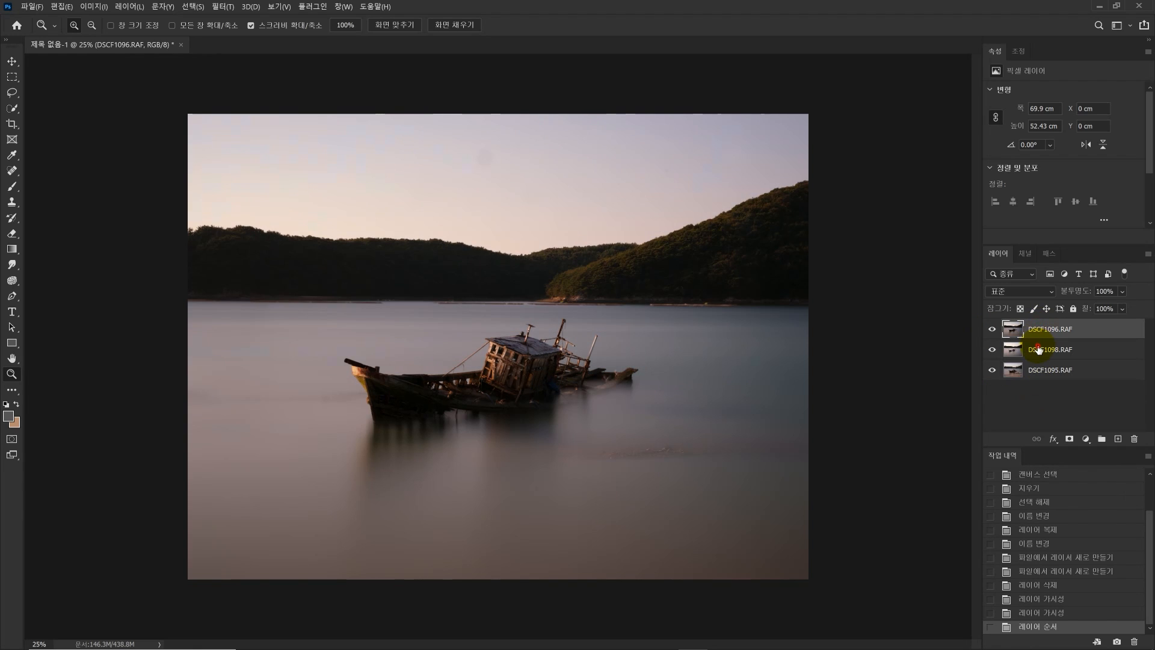
pyautogui.keyDown('shift'); pyautogui.click(1039, 349); pyautogui.keyUp('shift')
pyautogui.moveTo(1123, 292)
pyautogui.mouseDown()
pyautogui.moveTo(1101, 306)
pyautogui.moveTo(1113, 306)
pyautogui.mouseUp()
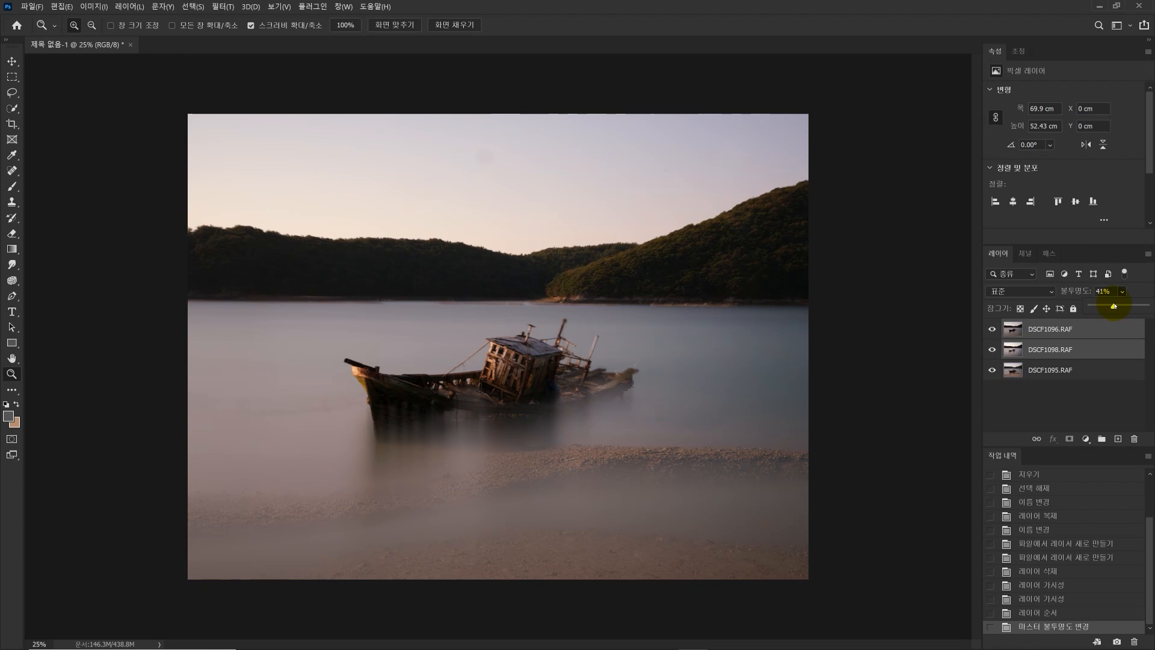
pyautogui.moveTo(1126, 306)
pyautogui.mouseDown()
pyautogui.moveTo(1143, 307)
pyautogui.moveTo(1096, 306)
pyautogui.moveTo(1113, 307)
pyautogui.mouseUp()
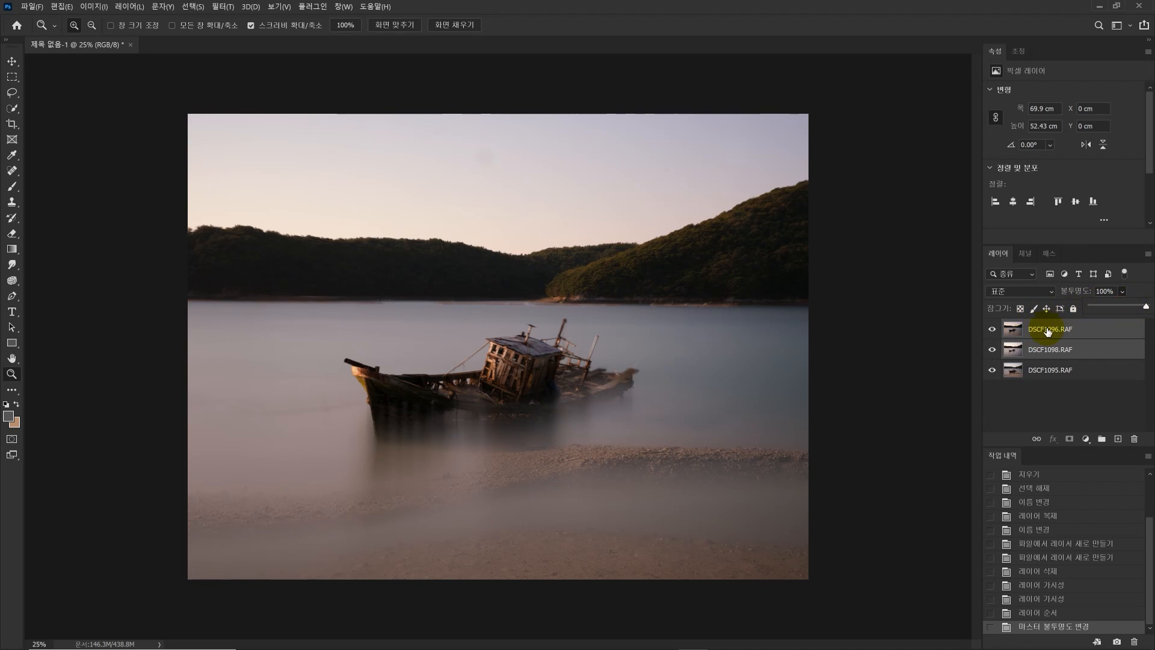
# - Hide and show the DSCF1098.RAF and DSCF1096.RAF layers in turn to compare the exposures
pyautogui.click(993, 350)
pyautogui.click(993, 350)
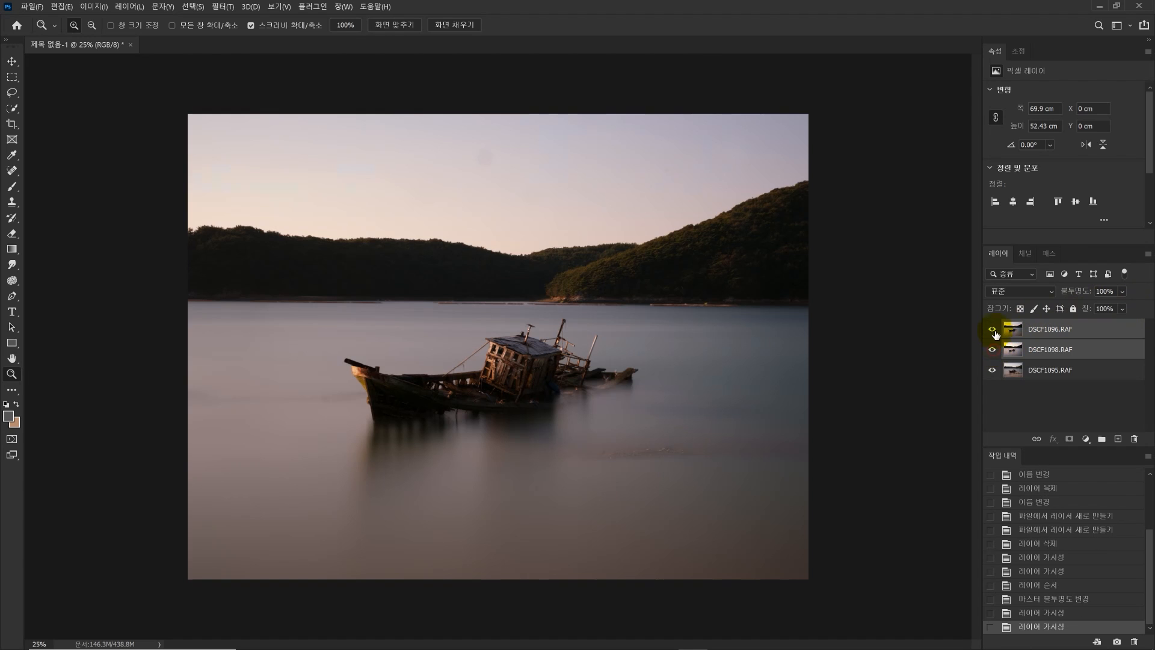
pyautogui.click(993, 329)
pyautogui.click(994, 329)
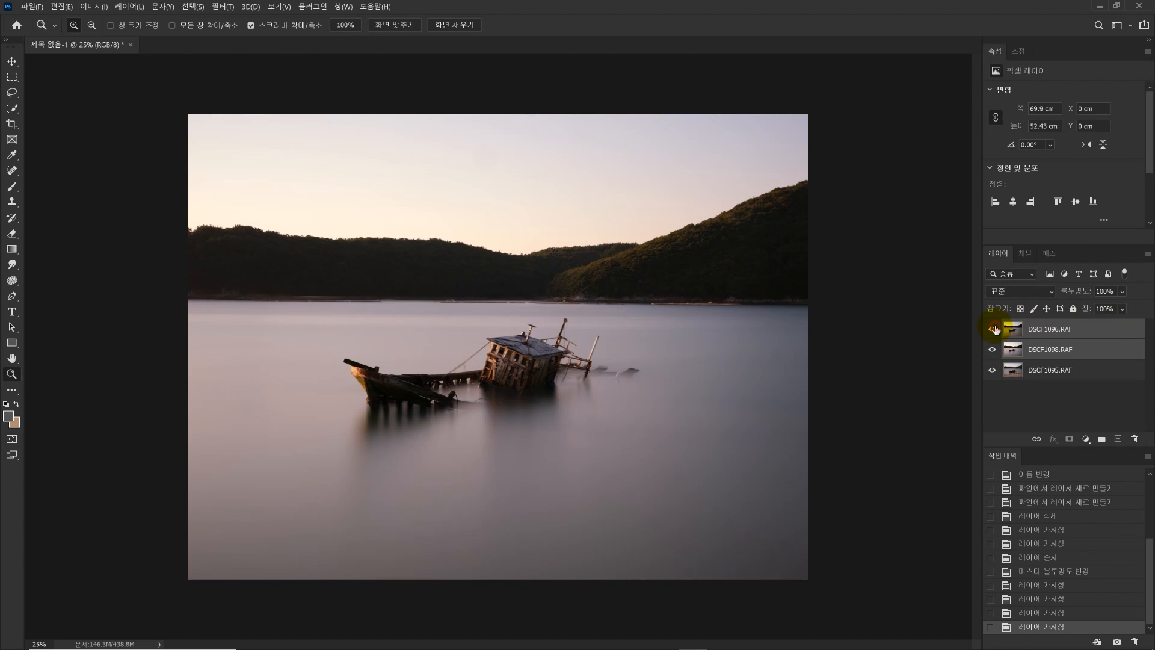
pyautogui.click(994, 329)
pyautogui.click(994, 329)
# - Delete only the DSCF1098.RAF layer, undoing the deletion that also removed DSCF1096.RAF
pyautogui.moveTo(1013, 348); pyautogui.dragTo(1135, 441)
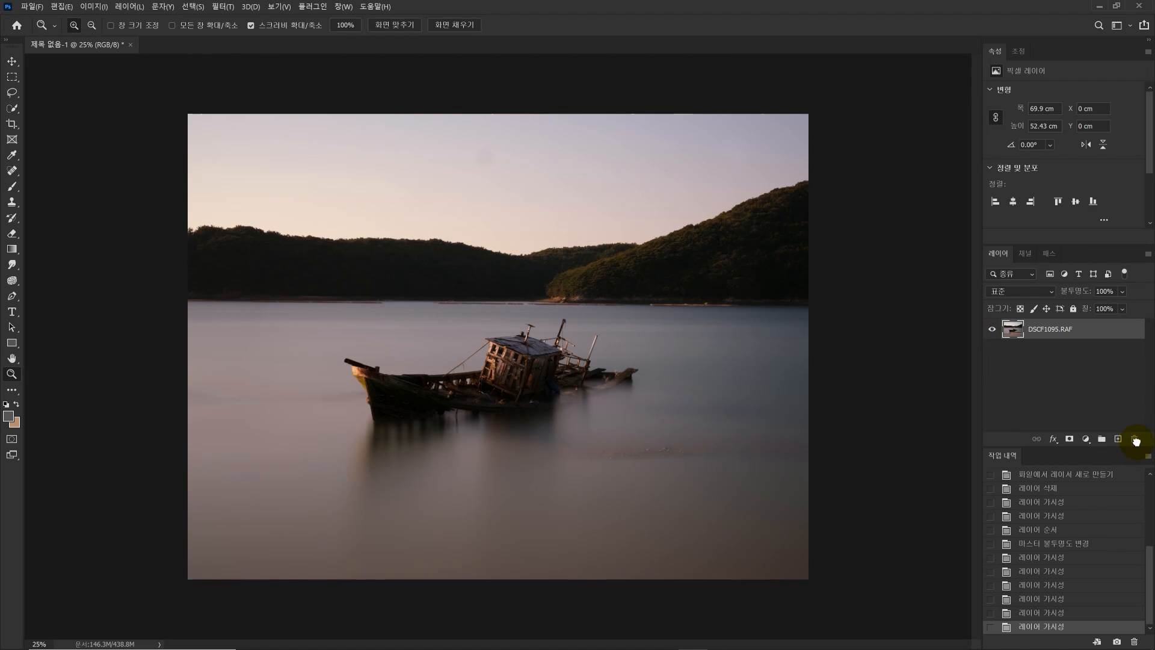
pyautogui.hotkey('ctrl', 'z')
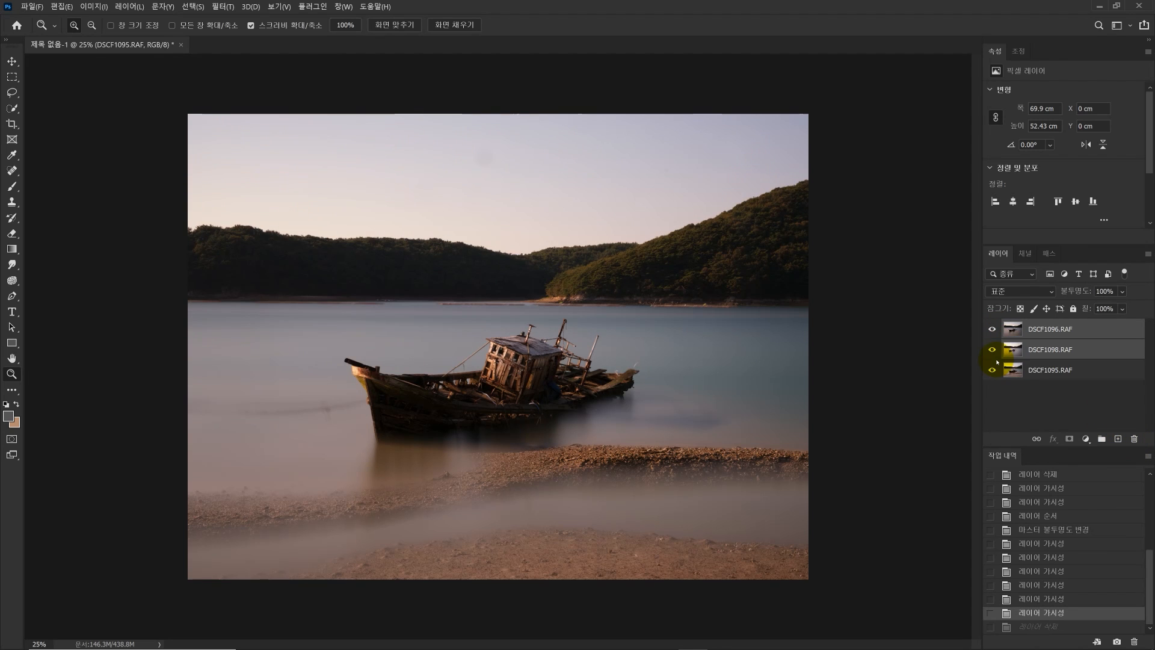
pyautogui.click(1078, 399)
pyautogui.moveTo(1038, 345); pyautogui.dragTo(1136, 437)
pyautogui.moveTo(1136, 442); pyautogui.dragTo(1136, 442)
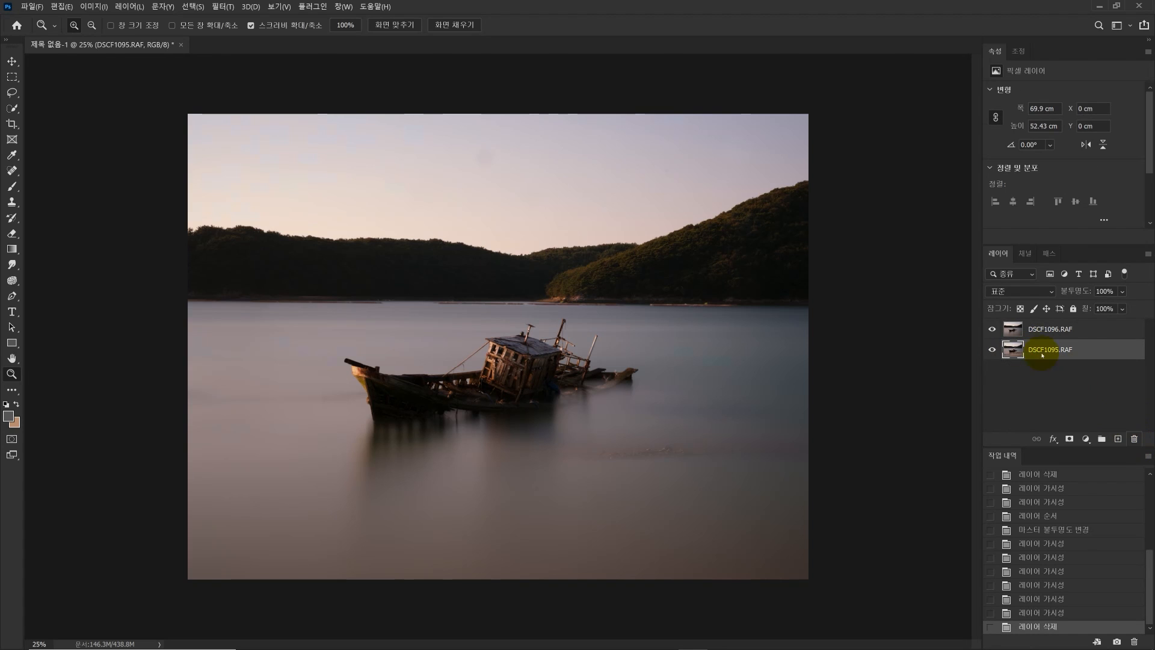
# - Lower the DSCF1096.RAF layer's opacity to 73% and compare the blend with the layer hidden and shown
pyautogui.click(1013, 329)
pyautogui.click(1123, 292)
pyautogui.click(1107, 307)
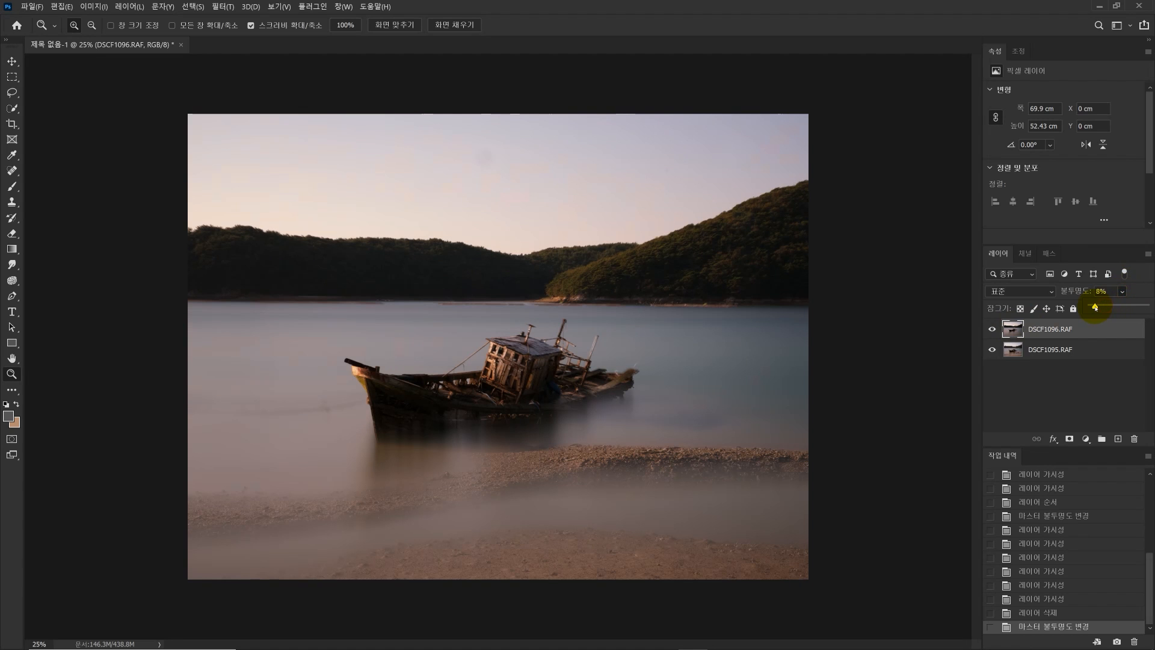
pyautogui.moveTo(1097, 307); pyautogui.dragTo(1095, 307)
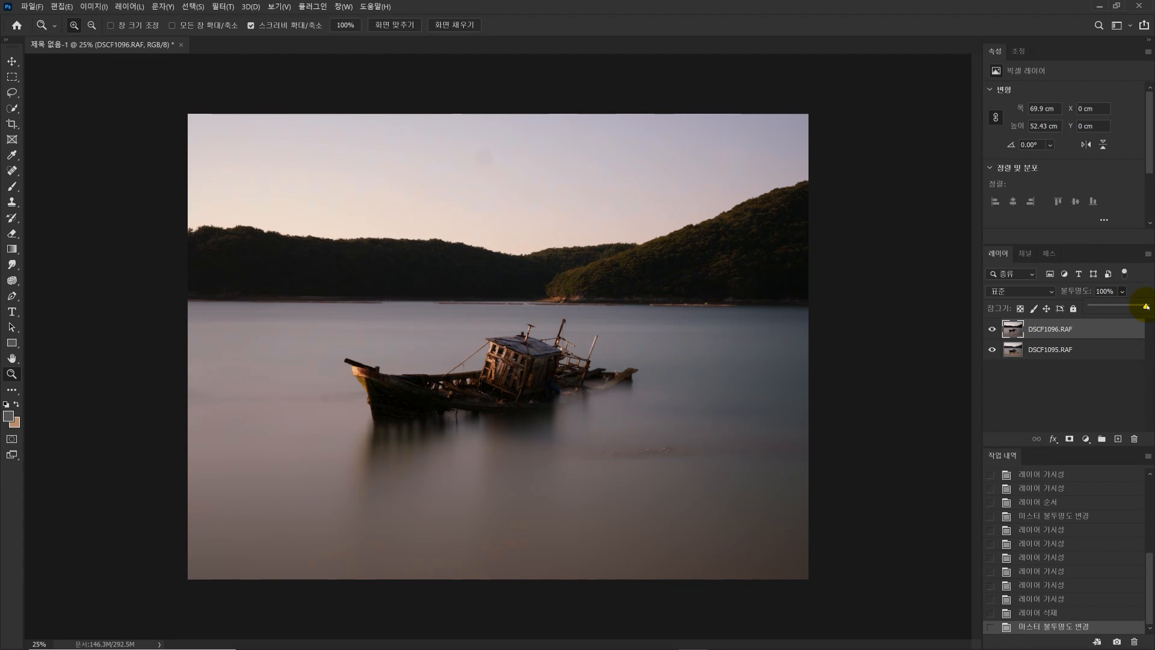
pyautogui.moveTo(1134, 306); pyautogui.dragTo(1128, 307)
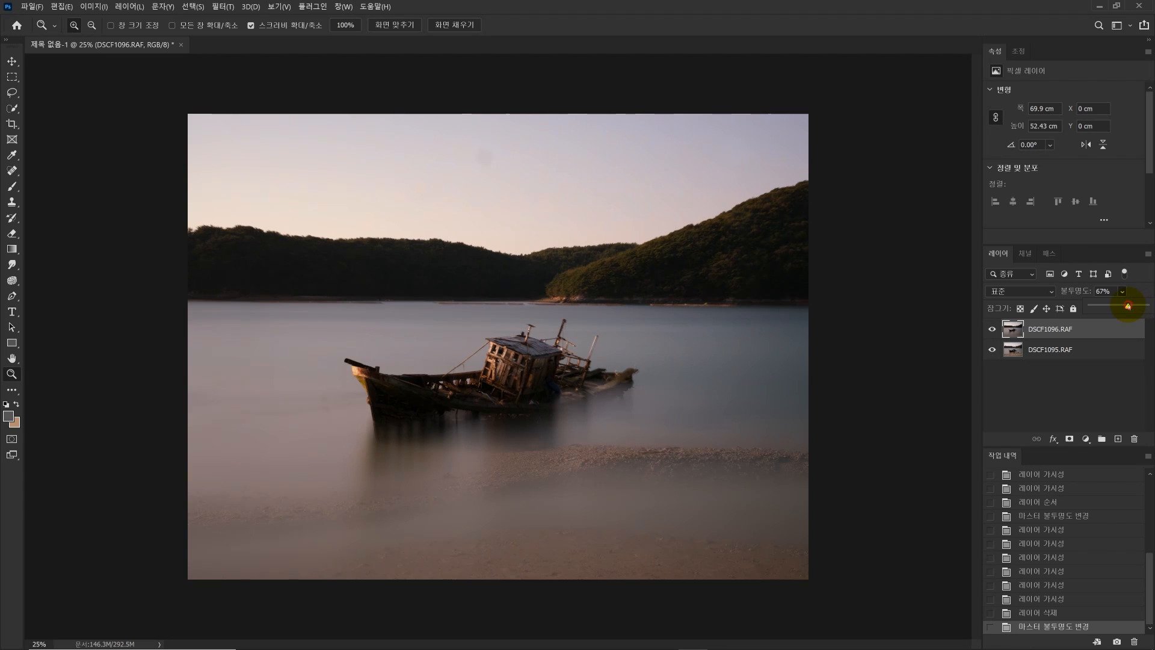
pyautogui.click(992, 329)
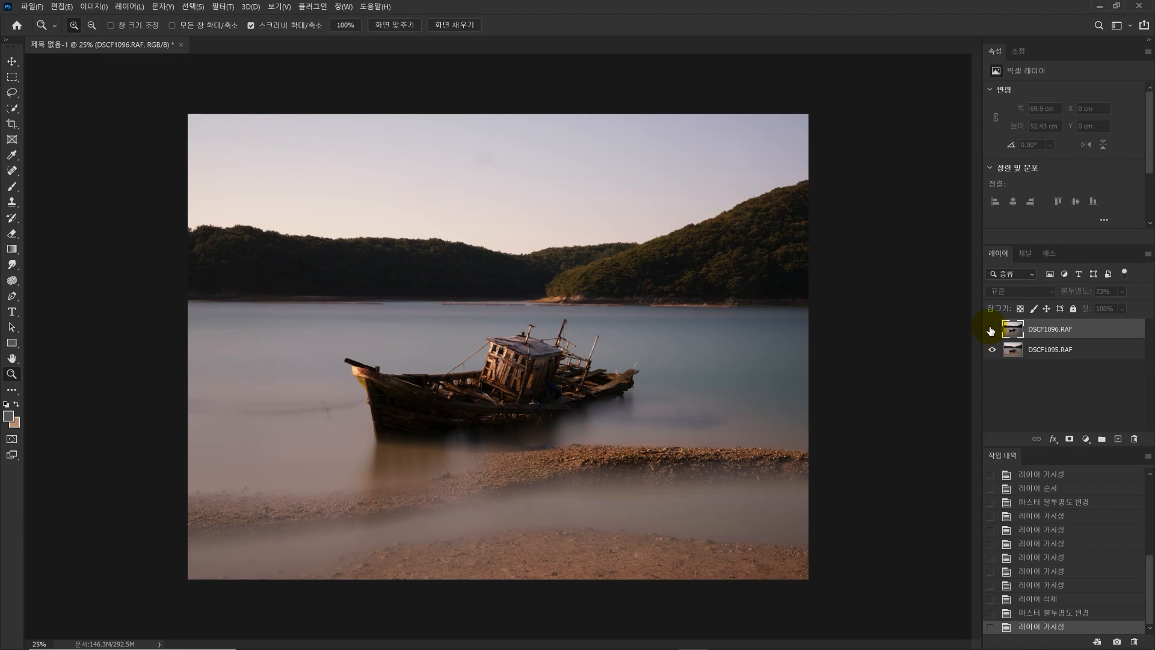
pyautogui.click(991, 330)
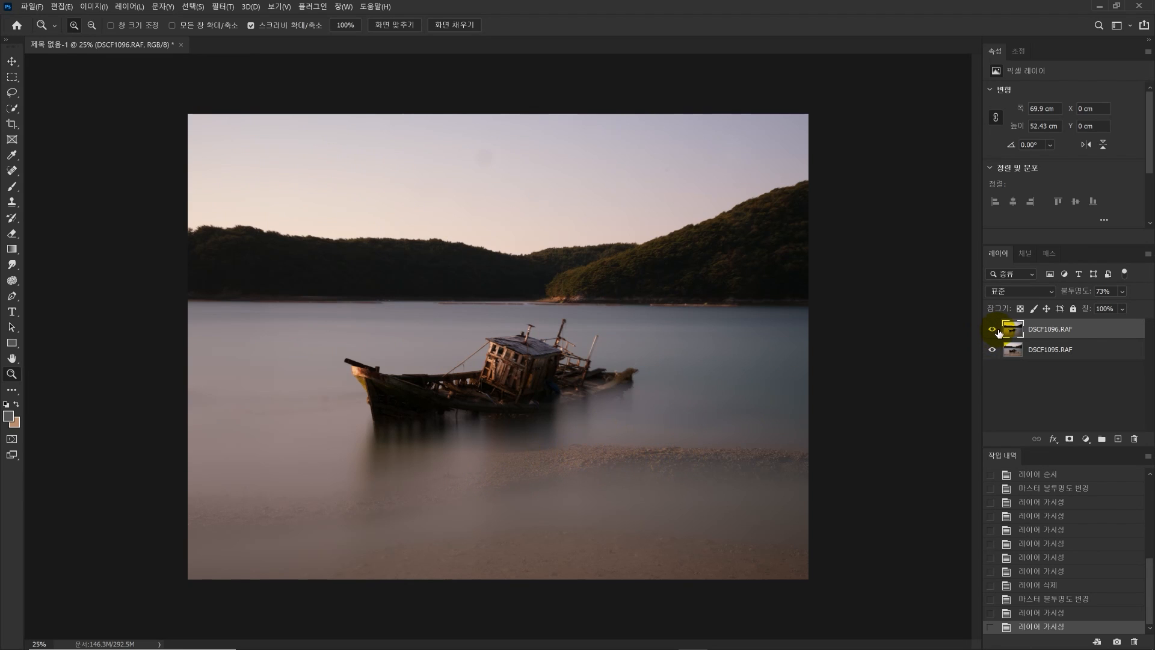
# - Hide the DSCF1095.RAF layer and set the DSCF1096.RAF layer's opacity to 100%
pyautogui.click(992, 350)
pyautogui.click(992, 350)
pyautogui.click(993, 350)
pyautogui.click(1123, 292)
pyautogui.moveTo(1131, 304); pyautogui.dragTo(1147, 306)
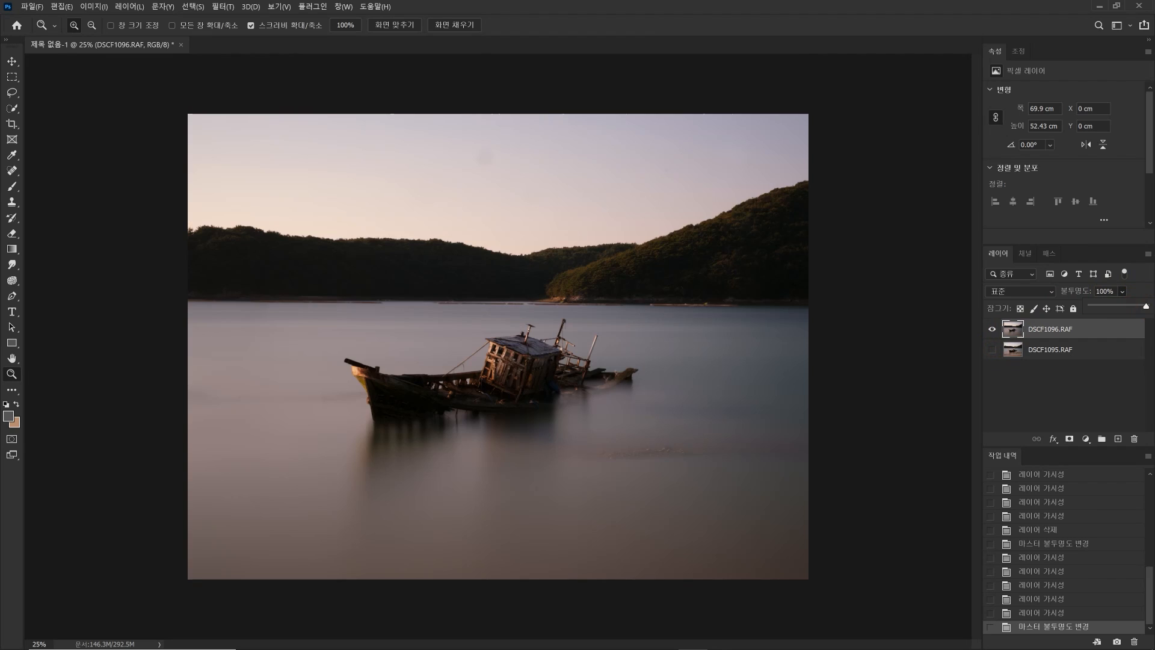
# - Show the DSCF1095.RAF layer again and compare the boat's detail with DSCF1096.RAF hidden and shown
pyautogui.click(499, 363)
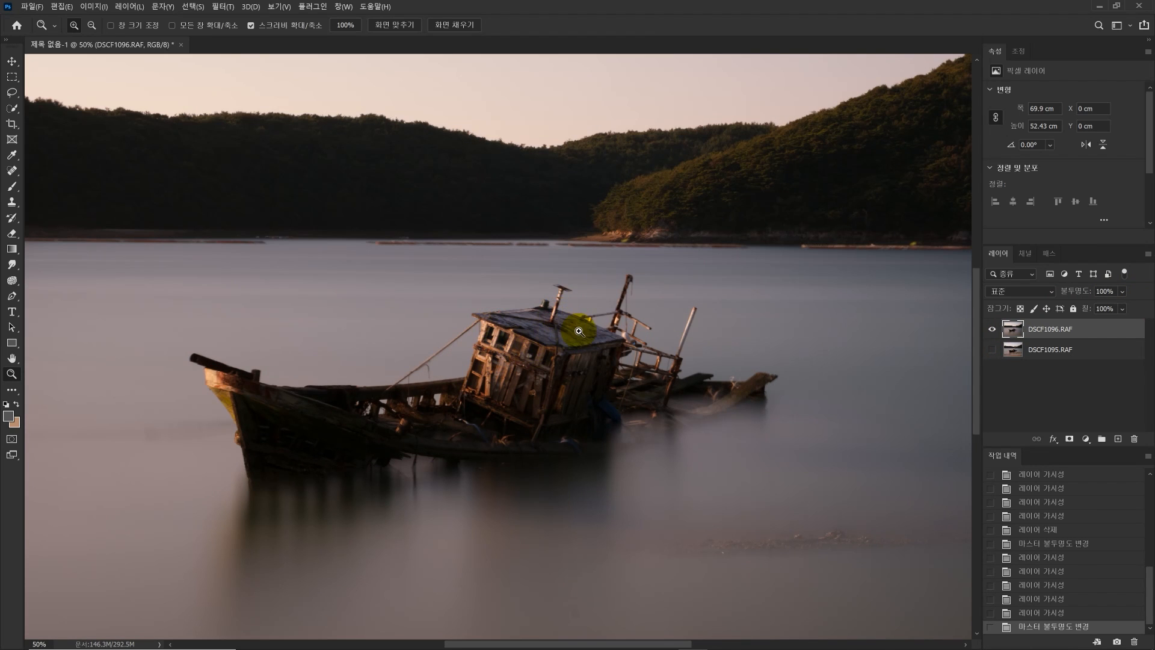
pyautogui.click(992, 349)
pyautogui.click(994, 330)
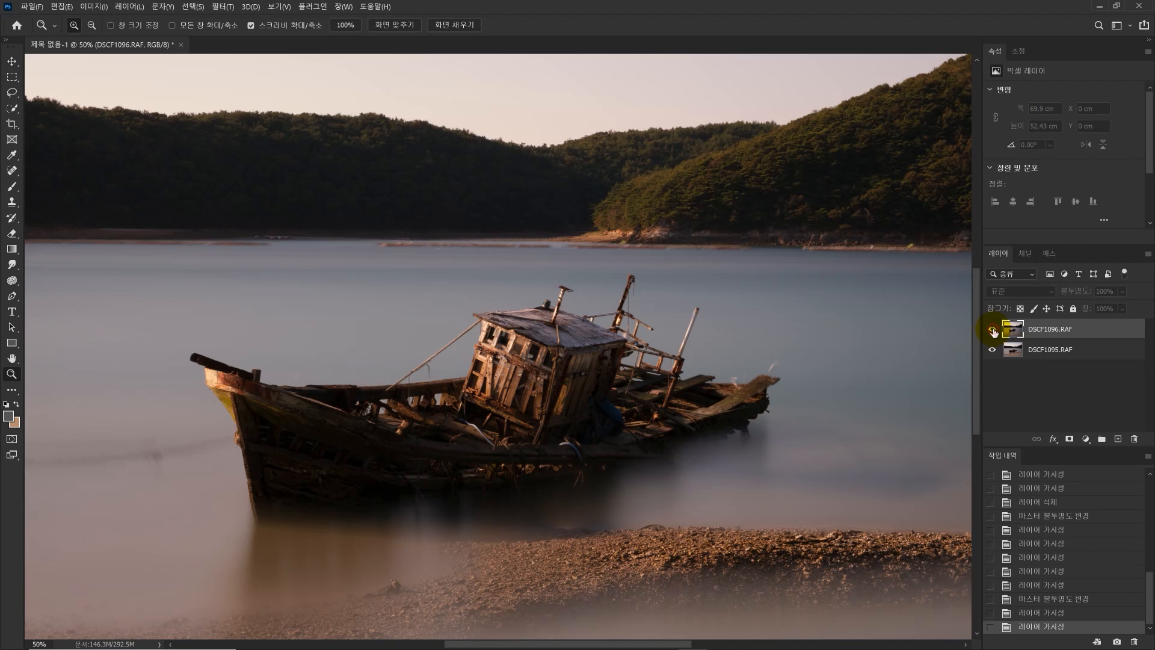
pyautogui.click(994, 330)
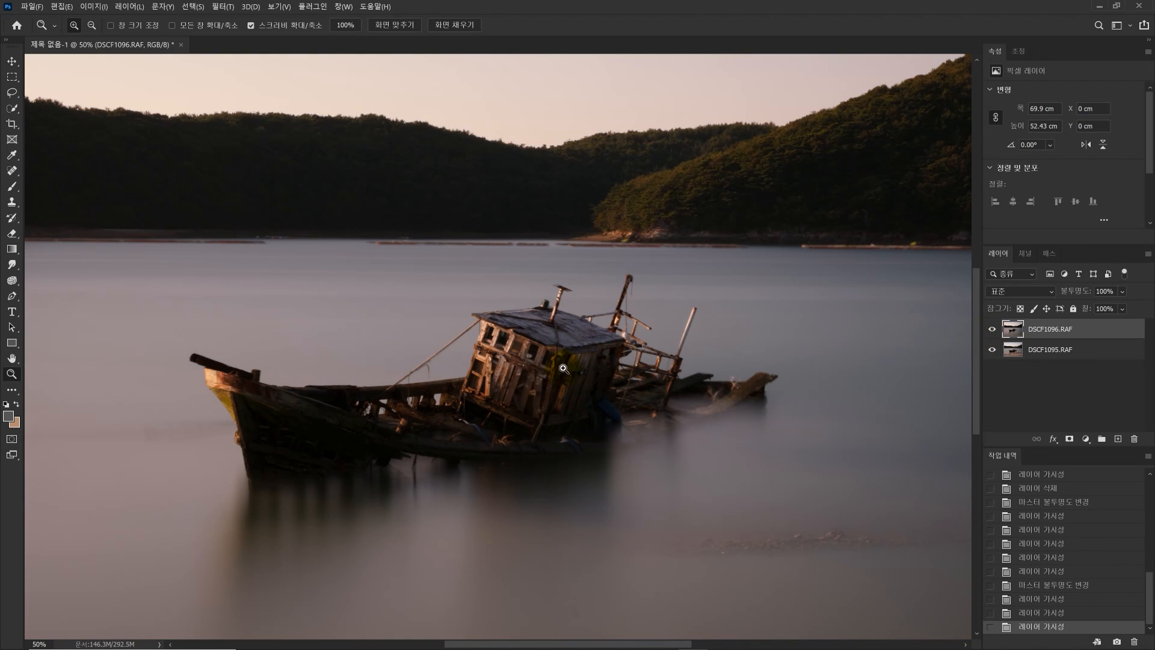
pyautogui.keyDown('alt'); pyautogui.click(566, 391); pyautogui.keyUp('alt')
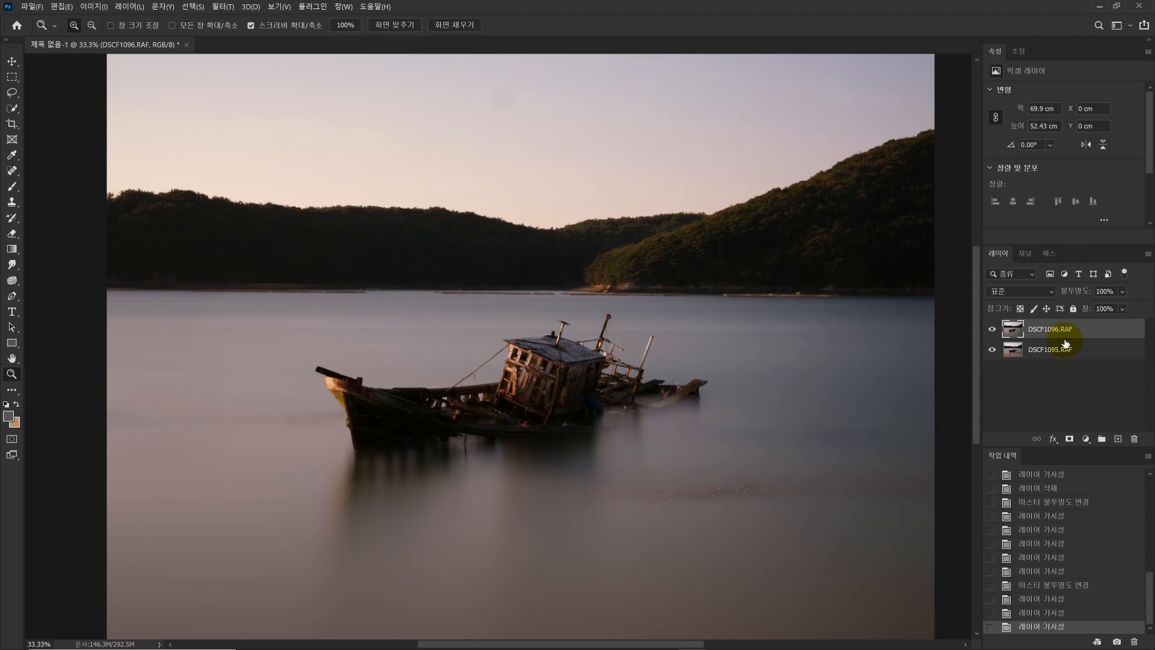
# - Add a white layer mask to the DSCF1096.RAF layer and make black the foreground colour
pyautogui.keyDown('alt'); pyautogui.click(1070, 440); pyautogui.keyUp('alt')
pyautogui.hotkey('ctrl', 'z')
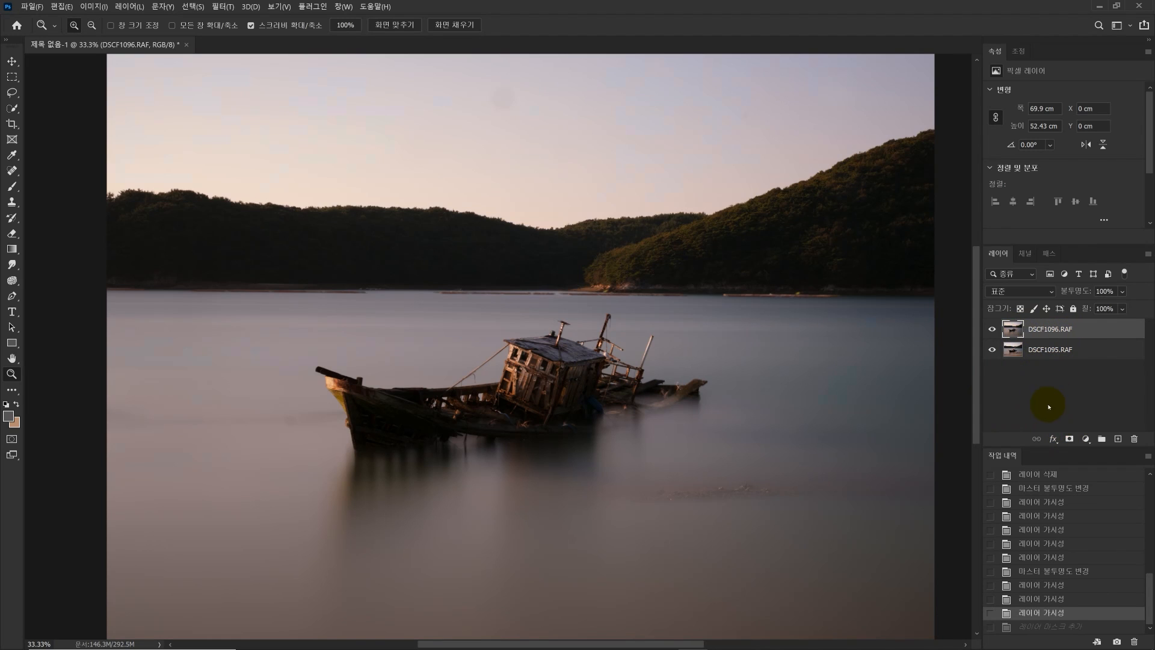
pyautogui.click(1070, 439)
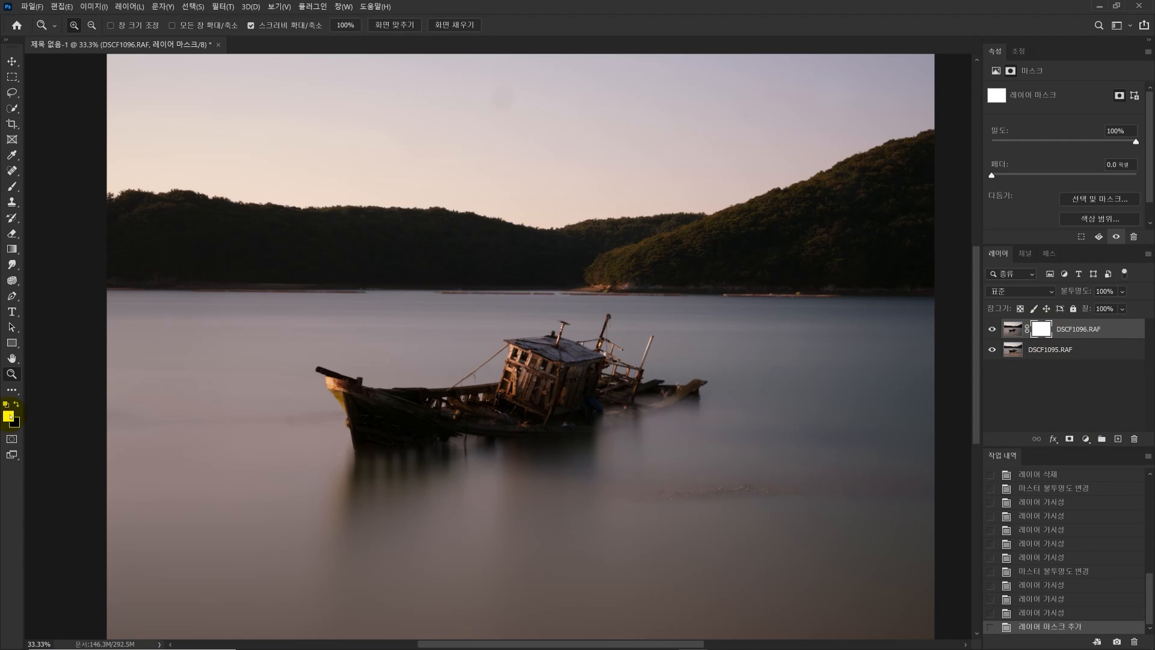
pyautogui.press('d')
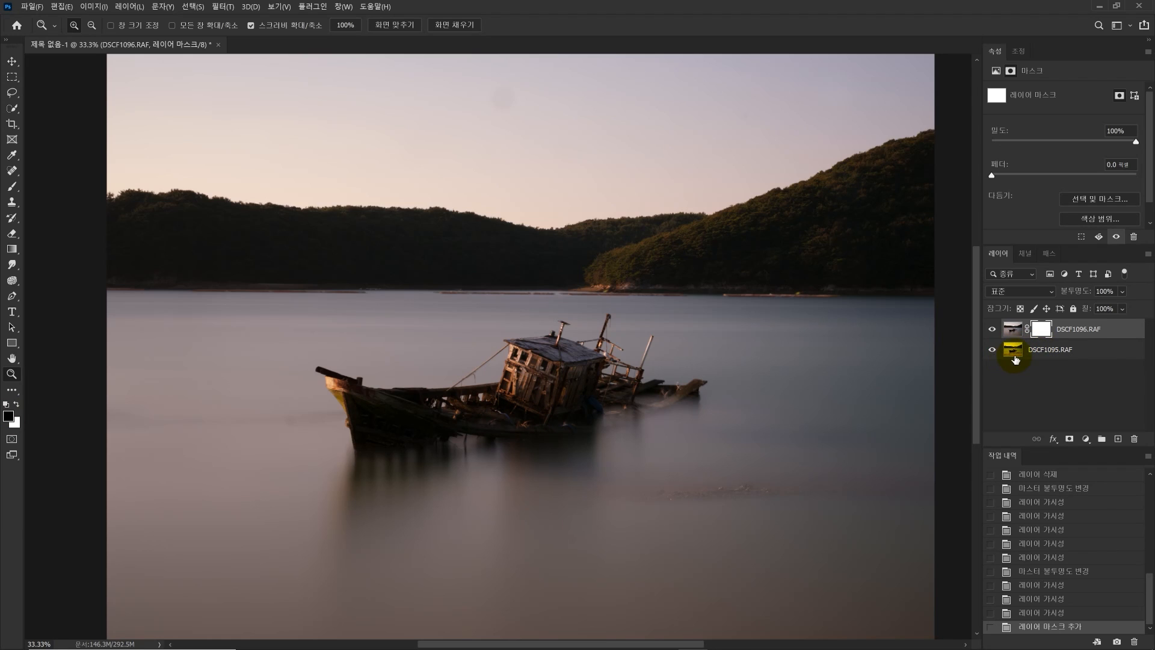
# - Paint black over the boat's cabin on the DSCF1096.RAF mask with the Brush tool, increasing the brush opacity to 50%
pyautogui.press('b')
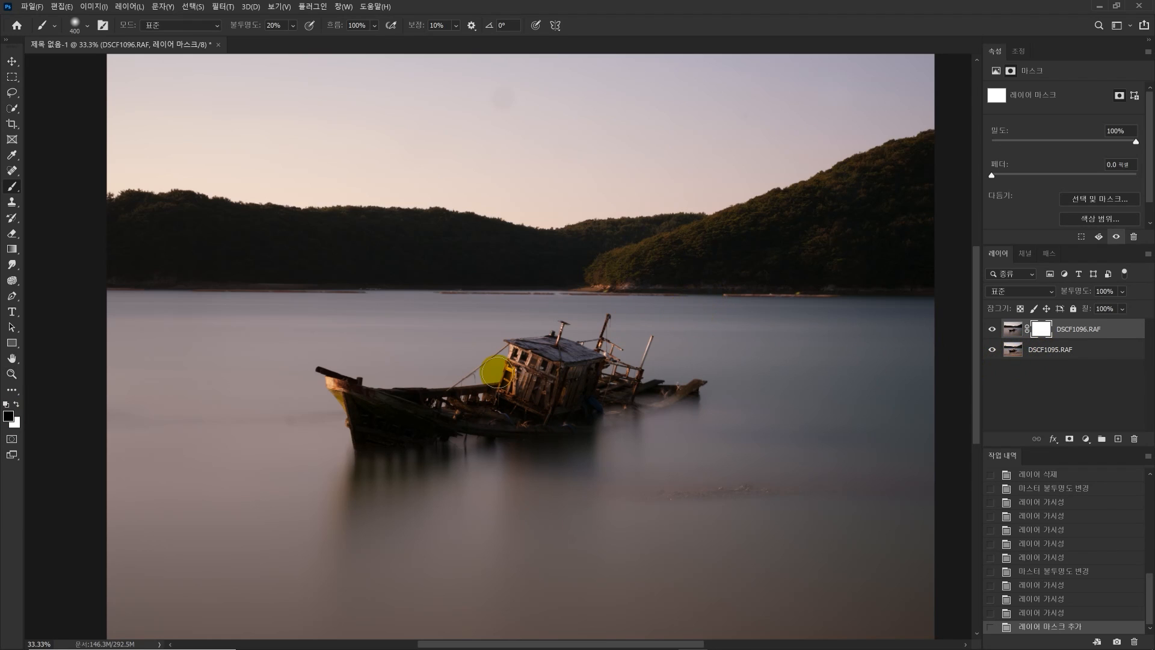
pyautogui.press(']')
pyautogui.click(527, 374)
pyautogui.click(539, 363)
pyautogui.click(529, 370)
pyautogui.click(526, 375)
pyautogui.moveTo(501, 411); pyautogui.dragTo(497, 411)
pyautogui.moveTo(528, 381)
pyautogui.mouseDown()
pyautogui.moveTo(564, 384)
pyautogui.moveTo(431, 406)
pyautogui.mouseUp()
pyautogui.press(']')
pyautogui.moveTo(481, 408); pyautogui.dragTo(537, 398)
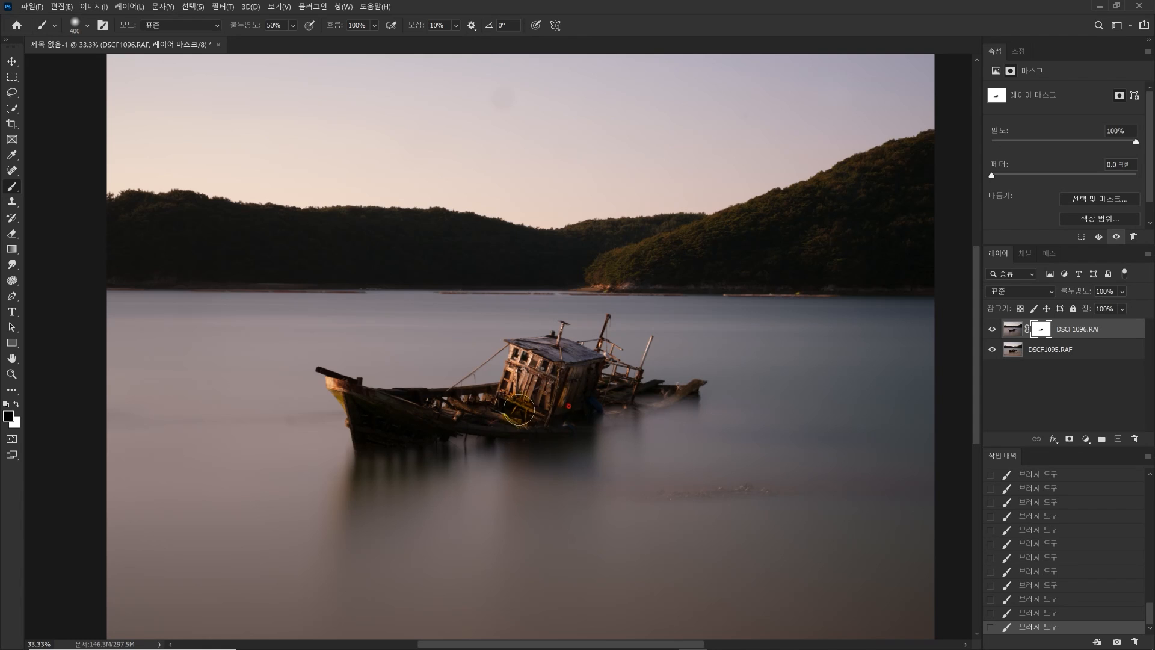
pyautogui.moveTo(578, 401)
pyautogui.mouseDown()
pyautogui.moveTo(599, 379)
pyautogui.moveTo(589, 363)
pyautogui.moveTo(568, 369)
pyautogui.moveTo(582, 364)
pyautogui.moveTo(574, 385)
pyautogui.moveTo(587, 370)
pyautogui.moveTo(561, 368)
pyautogui.moveTo(559, 351)
pyautogui.moveTo(517, 347)
pyautogui.moveTo(574, 350)
pyautogui.moveTo(550, 346)
pyautogui.mouseUp()
# - Paint the mask black over the cabin's base and along the hull toward the bow with a brush of about 300 px
pyautogui.press('[')
pyautogui.press('[')
pyautogui.press('[')
pyautogui.press(']')
pyautogui.press(']')
pyautogui.press(']')
pyautogui.press(']')
pyautogui.moveTo(535, 409)
pyautogui.mouseDown()
pyautogui.moveTo(478, 413)
pyautogui.moveTo(460, 406)
pyautogui.moveTo(540, 409)
pyautogui.moveTo(433, 397)
pyautogui.moveTo(524, 413)
pyautogui.mouseUp()
pyautogui.press('[')
pyautogui.moveTo(386, 398); pyautogui.dragTo(447, 410)
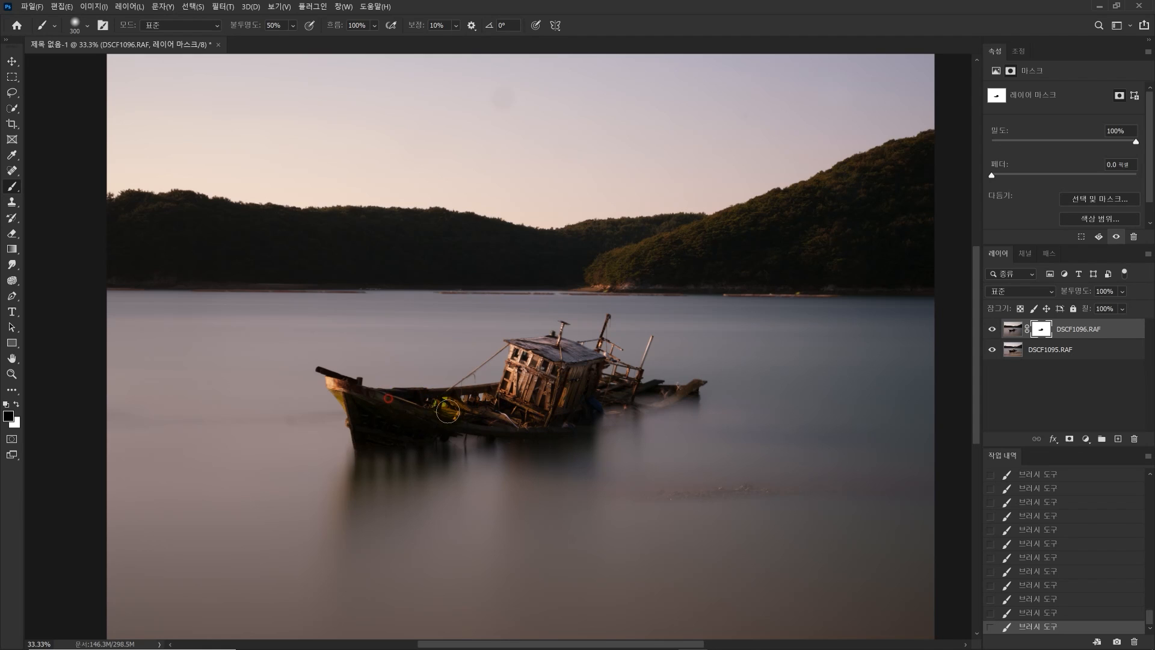
pyautogui.press('[')
pyautogui.moveTo(370, 394)
pyautogui.mouseDown()
pyautogui.moveTo(417, 413)
pyautogui.moveTo(341, 389)
pyautogui.moveTo(384, 421)
pyautogui.moveTo(356, 409)
pyautogui.moveTo(375, 438)
pyautogui.moveTo(425, 424)
pyautogui.moveTo(362, 397)
pyautogui.moveTo(452, 420)
pyautogui.moveTo(393, 408)
pyautogui.moveTo(492, 416)
pyautogui.moveTo(372, 398)
pyautogui.moveTo(458, 407)
pyautogui.moveTo(376, 398)
pyautogui.moveTo(448, 410)
pyautogui.moveTo(405, 403)
pyautogui.moveTo(571, 381)
pyautogui.moveTo(542, 378)
pyautogui.moveTo(558, 361)
pyautogui.moveTo(411, 402)
pyautogui.moveTo(445, 400)
pyautogui.mouseUp()
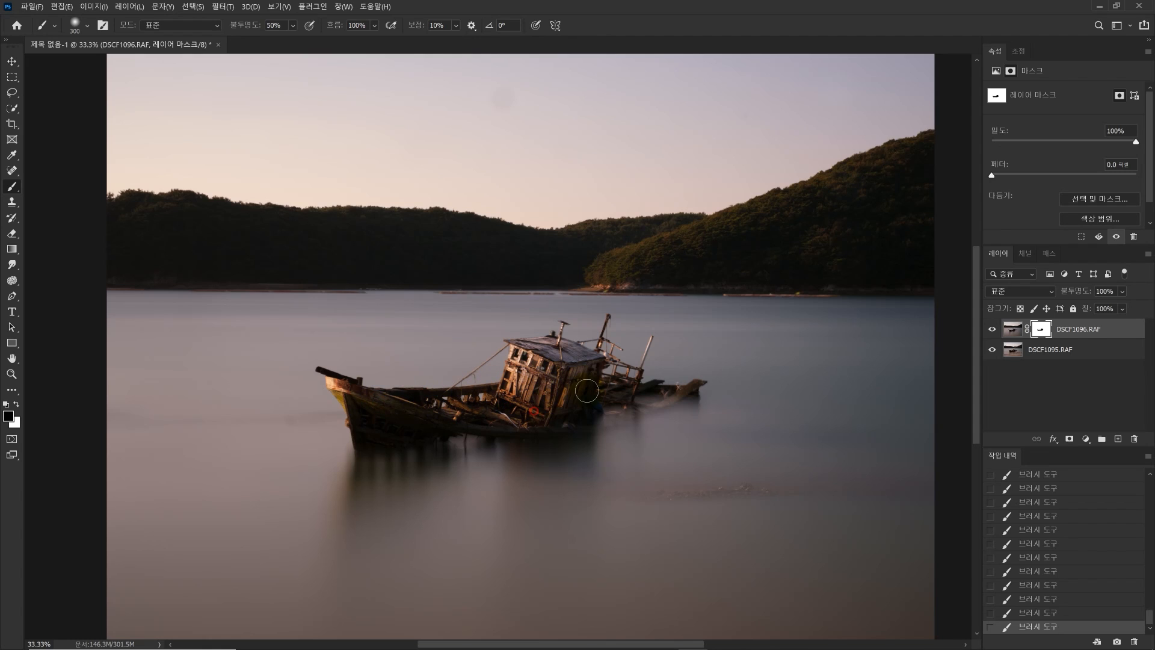
# - Paint more black on the mask over the cabin's roof and walls, reducing the brush size to 250 px
pyautogui.moveTo(566, 346); pyautogui.dragTo(560, 365)
pyautogui.press('[')
pyautogui.moveTo(516, 383)
pyautogui.mouseDown()
pyautogui.moveTo(532, 345)
pyautogui.moveTo(546, 346)
pyautogui.moveTo(518, 355)
pyautogui.moveTo(515, 344)
pyautogui.moveTo(464, 379)
pyautogui.moveTo(576, 362)
pyautogui.mouseUp()
# - Hide and show the masked DSCF1096.RAF layer repeatedly to check the blended boat against DSCF1095.RAF
pyautogui.click(994, 330)
pyautogui.click(994, 330)
pyautogui.click(994, 330)
pyautogui.click(994, 330)
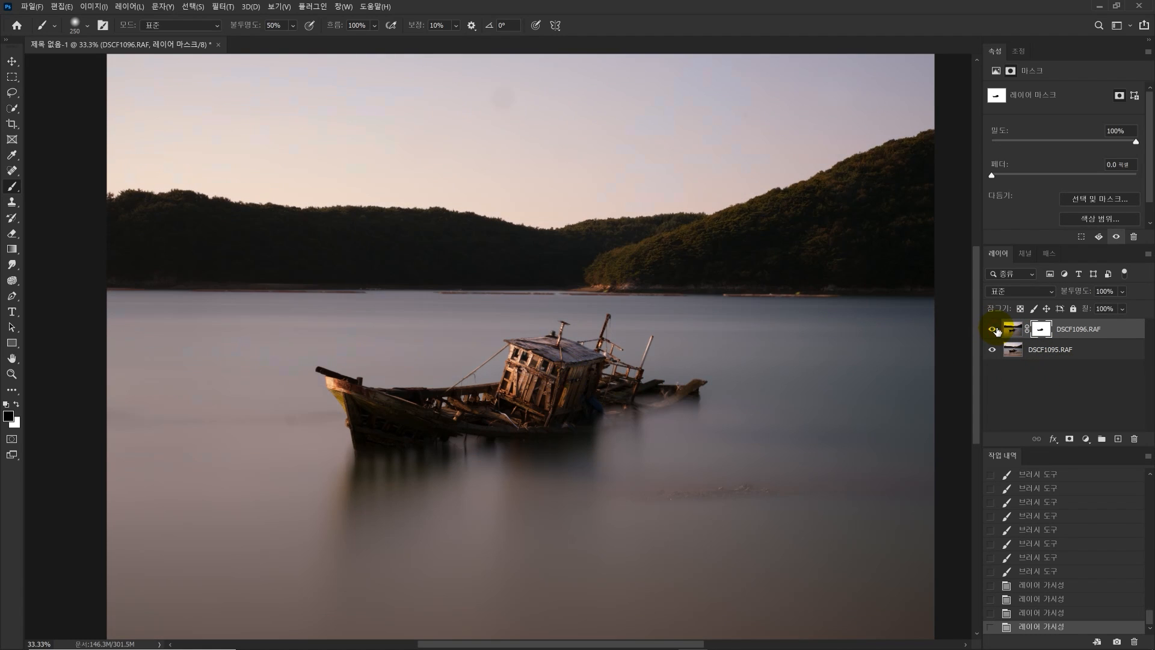
pyautogui.click(994, 330)
pyautogui.click(994, 330)
pyautogui.click(994, 330)
pyautogui.click(996, 329)
pyautogui.click(994, 330)
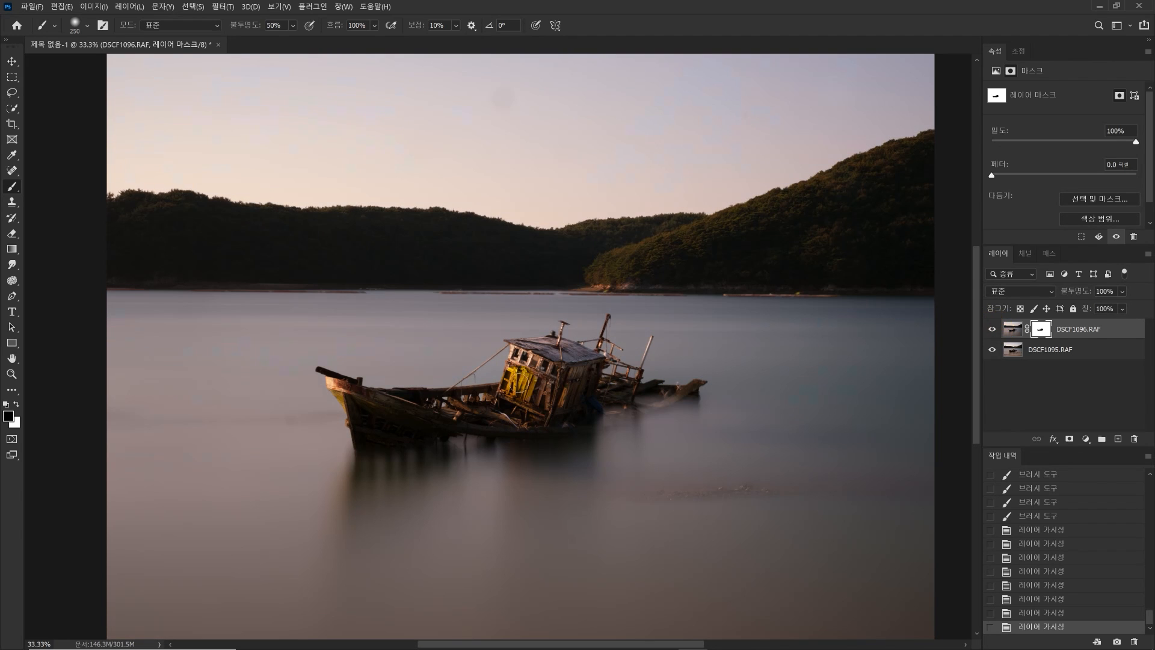
pyautogui.press('z')
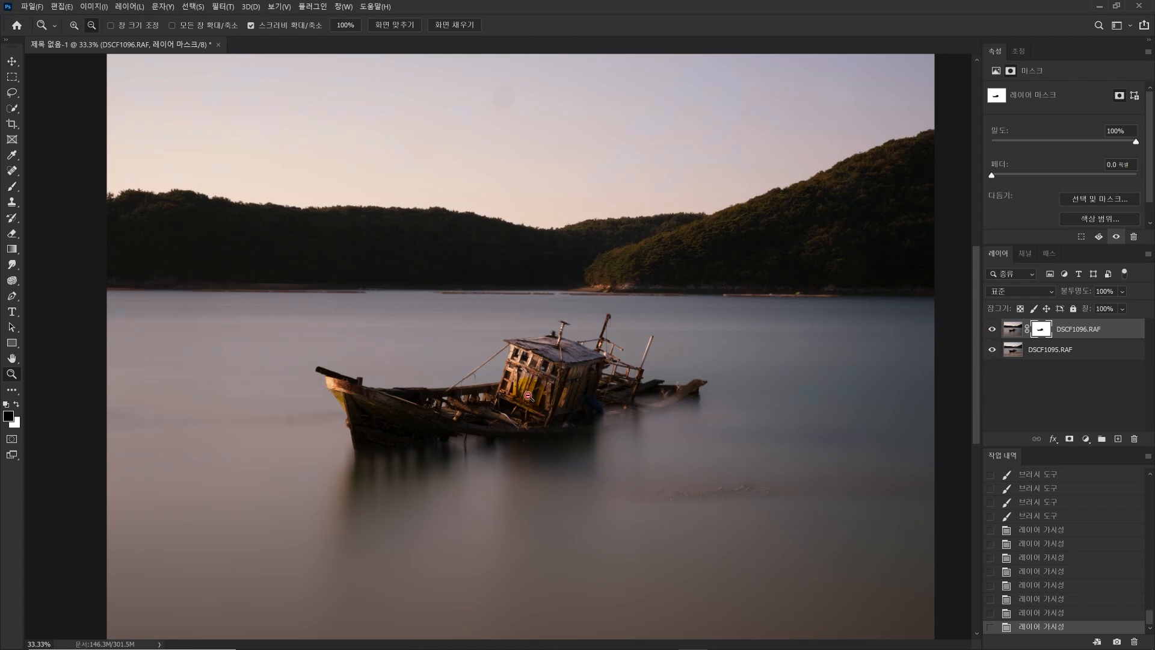
pyautogui.keyDown('alt'); pyautogui.click(517, 390); pyautogui.keyUp('alt')
pyautogui.keyDown('alt'); pyautogui.click(516, 390); pyautogui.keyUp('alt')
pyautogui.click(516, 389)
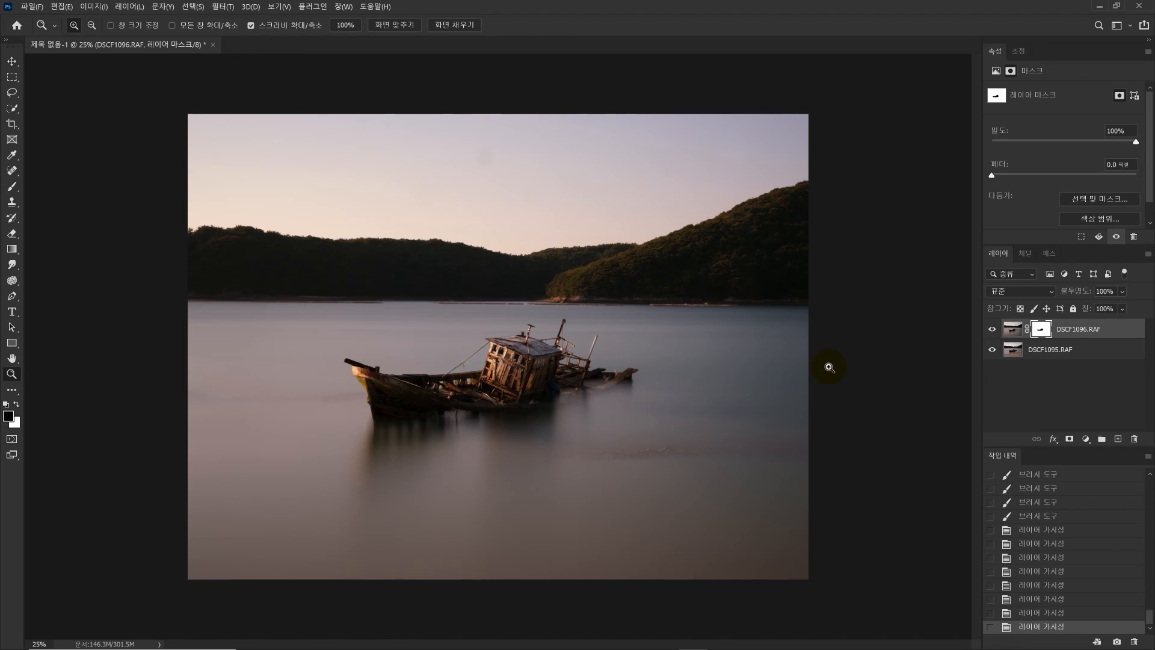
pyautogui.click(1123, 293)
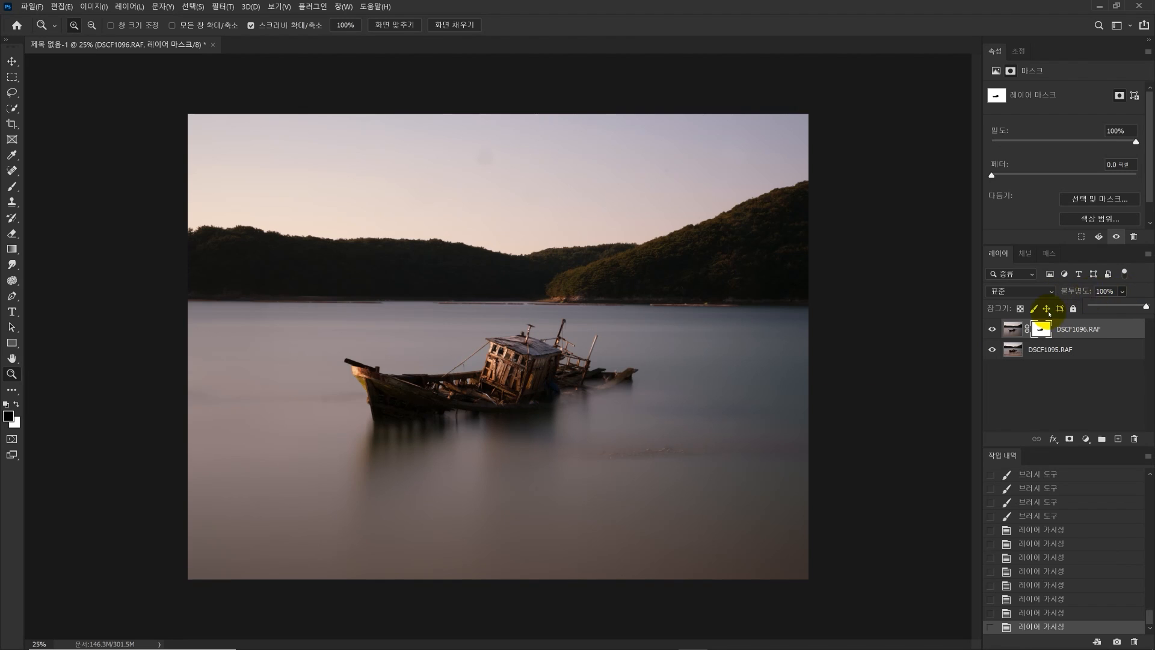
pyautogui.click(1124, 293)
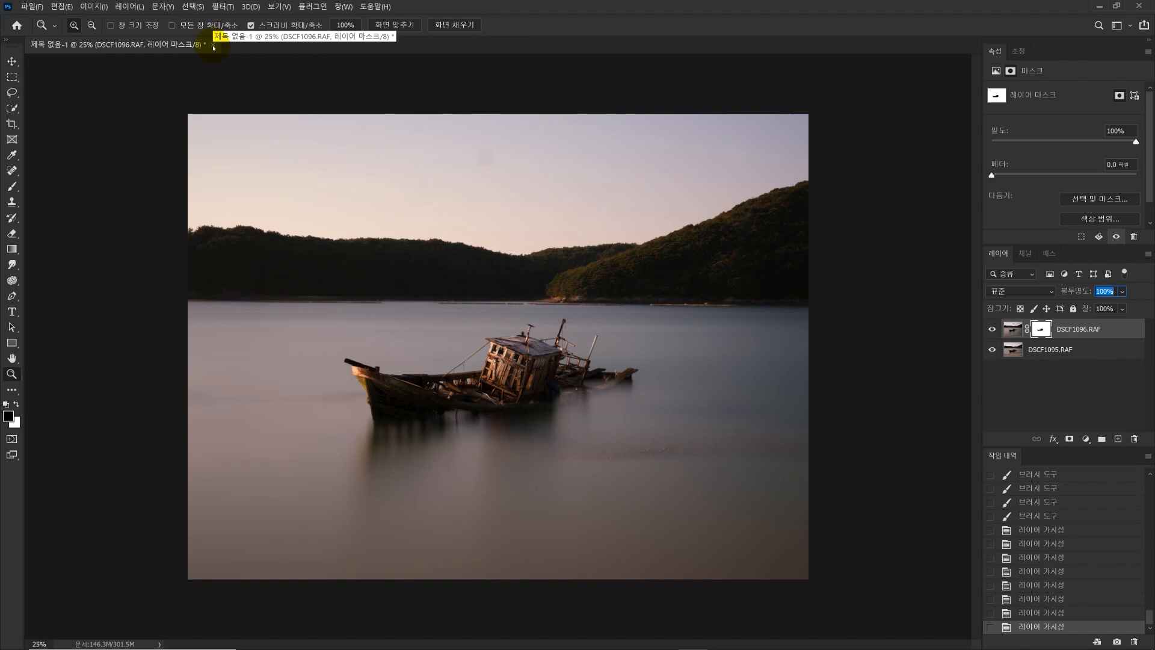
# - Close the untitled shipwreck blend document without saving its changes
pyautogui.click(213, 46)
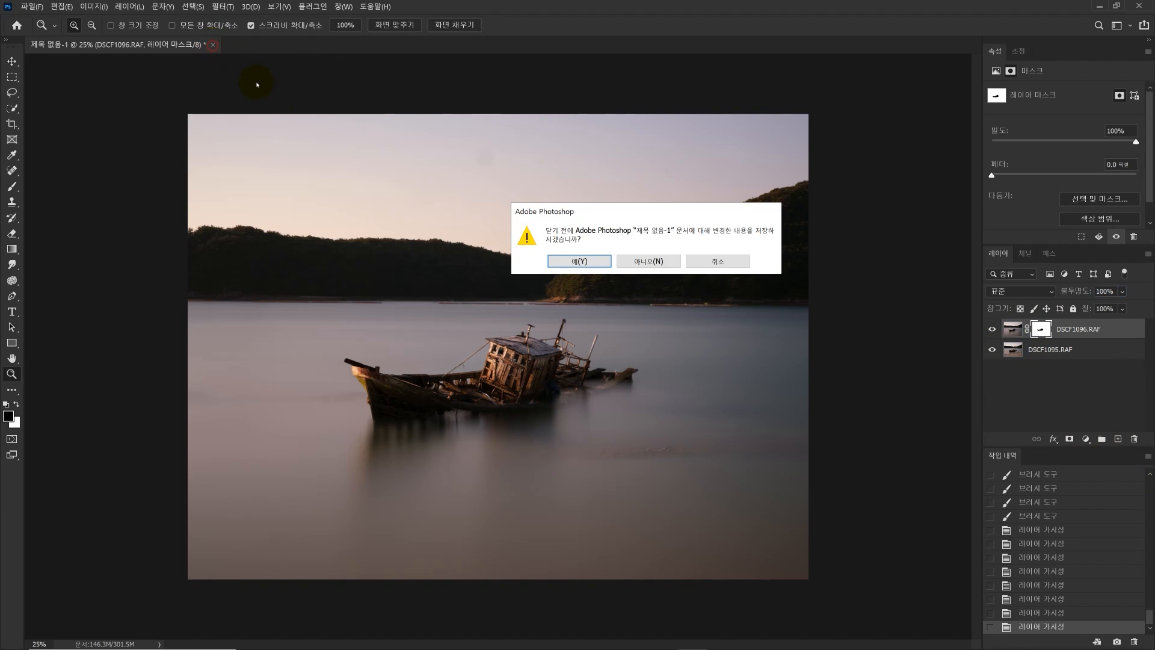
pyautogui.click(649, 260)
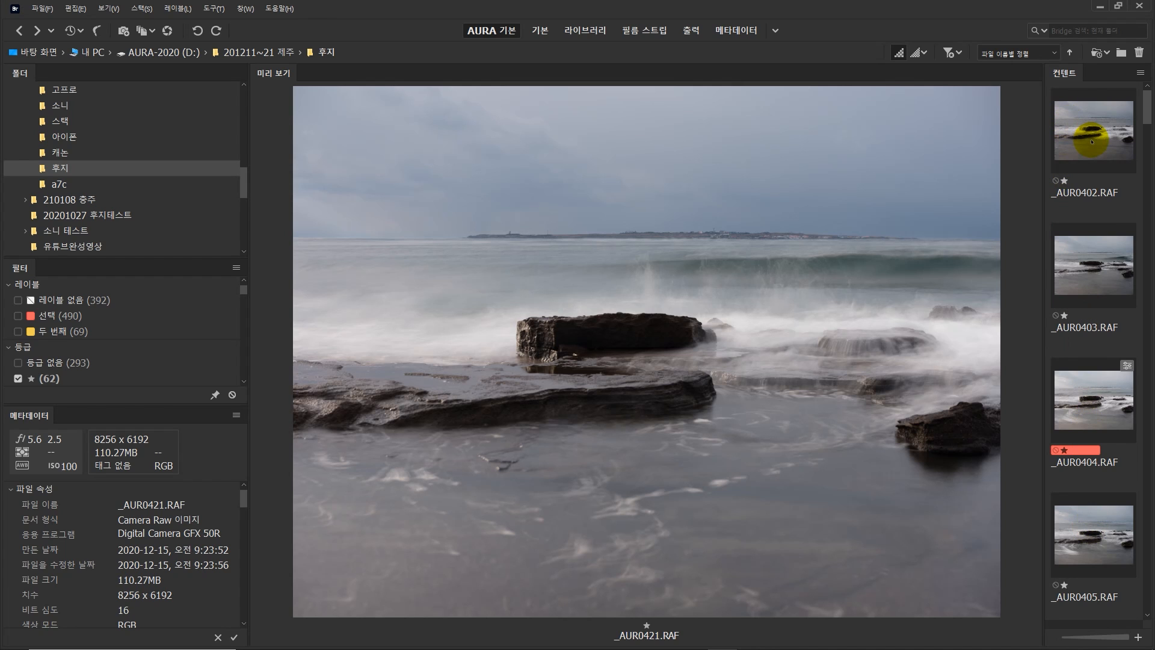
# - In Bridge, select the seascape RAW files from _AUR0402.RAF through _AUR0421.RAF
pyautogui.click(1092, 142)
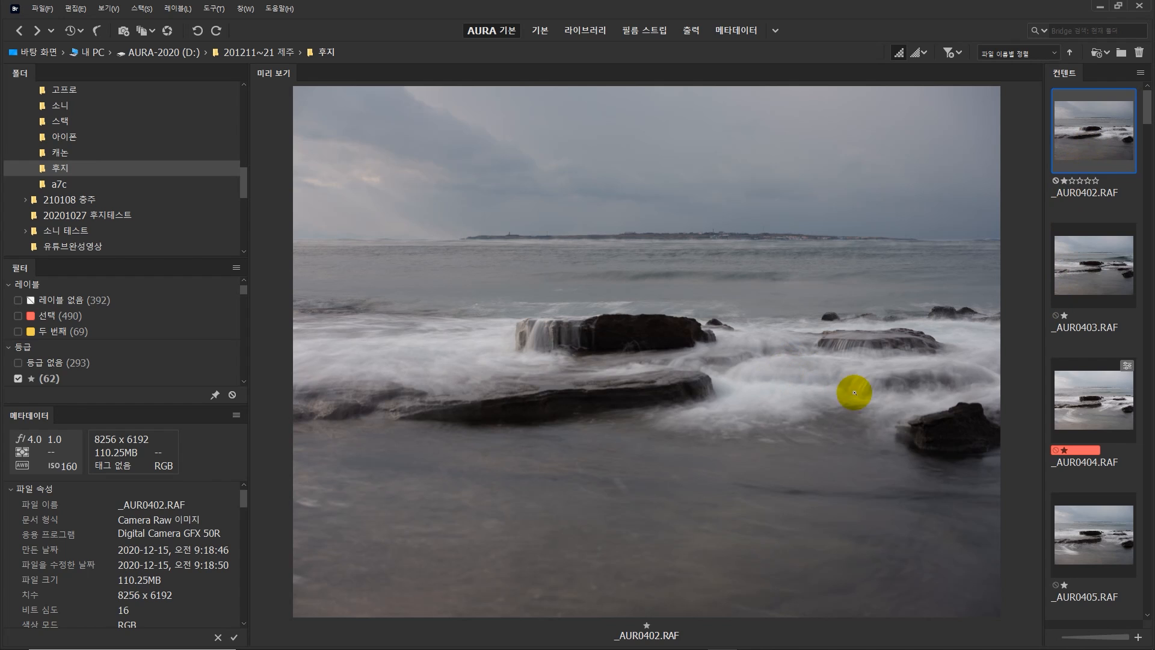
pyautogui.click(1101, 281)
pyautogui.click(1091, 134)
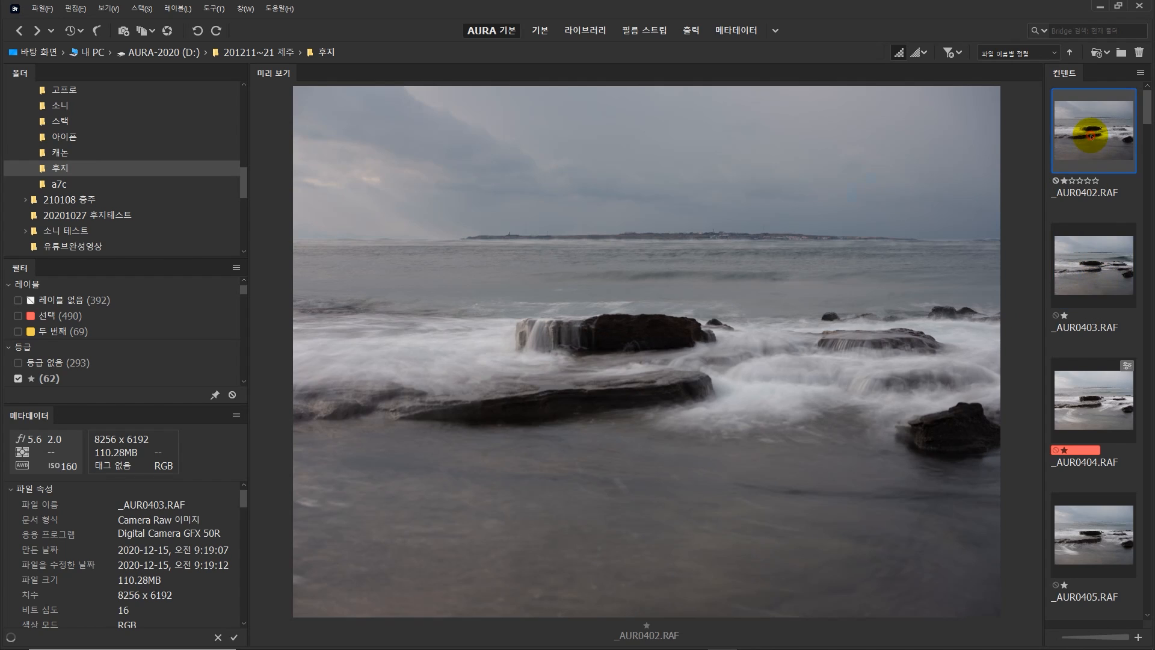
pyautogui.scroll(-10, 1082, 444)
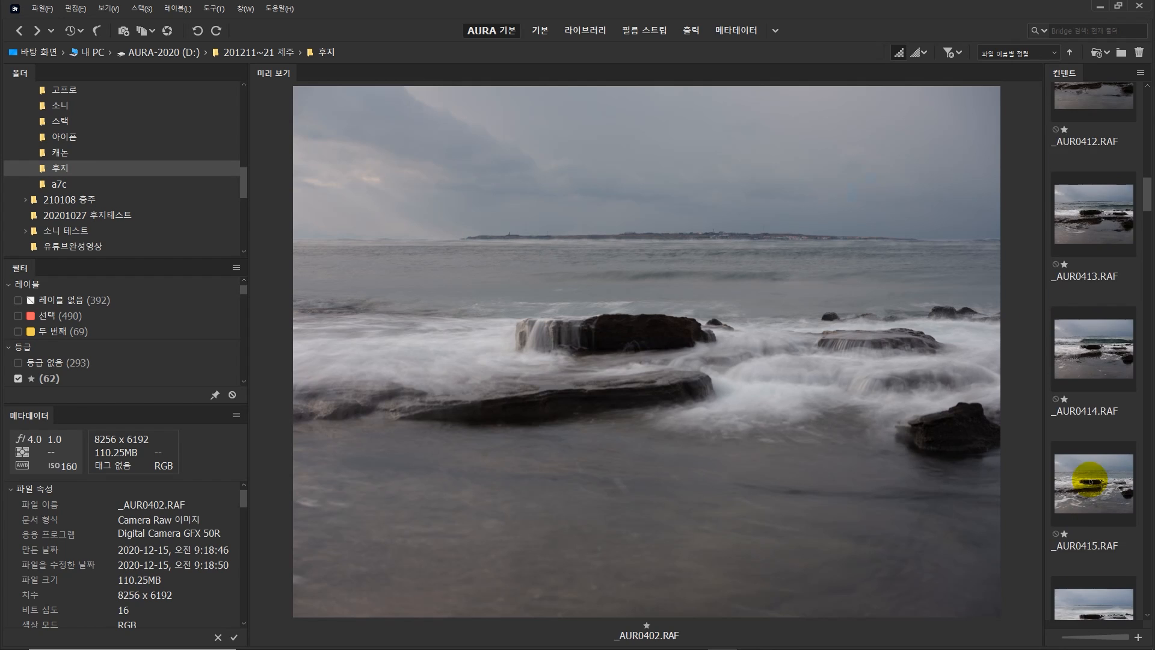
pyautogui.scroll(-3, 1105, 491)
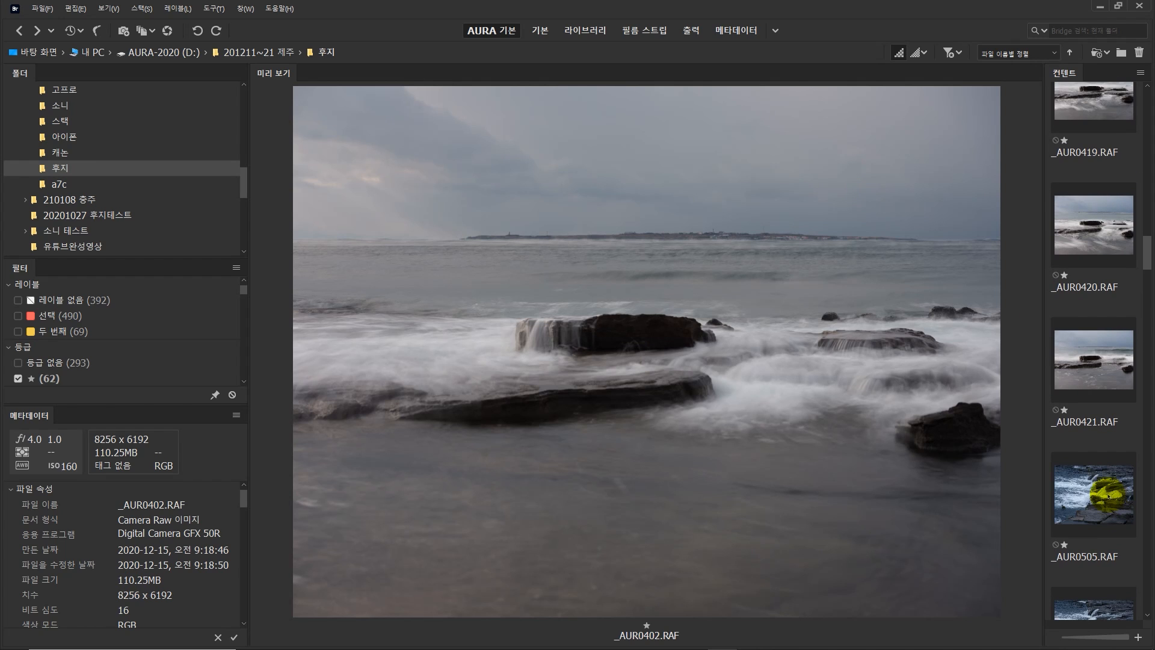
pyautogui.keyDown('shift'); pyautogui.click(1092, 364); pyautogui.keyUp('shift')
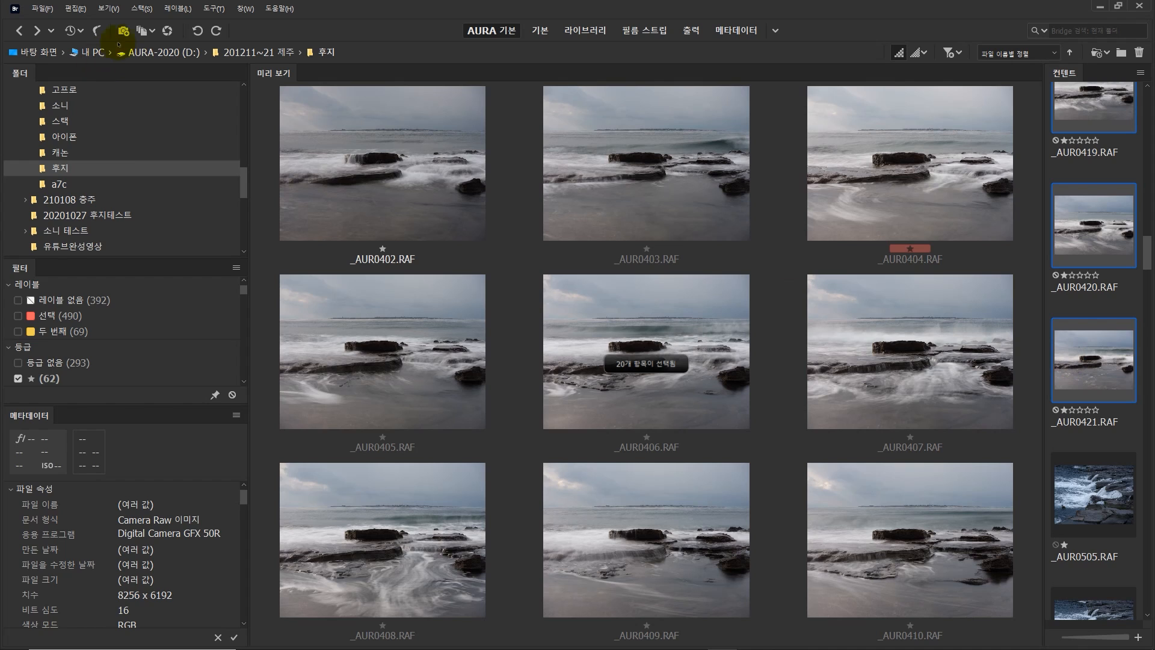
# - Load the selected seascape RAW files into Photoshop as layers of one document
pyautogui.click(214, 9)
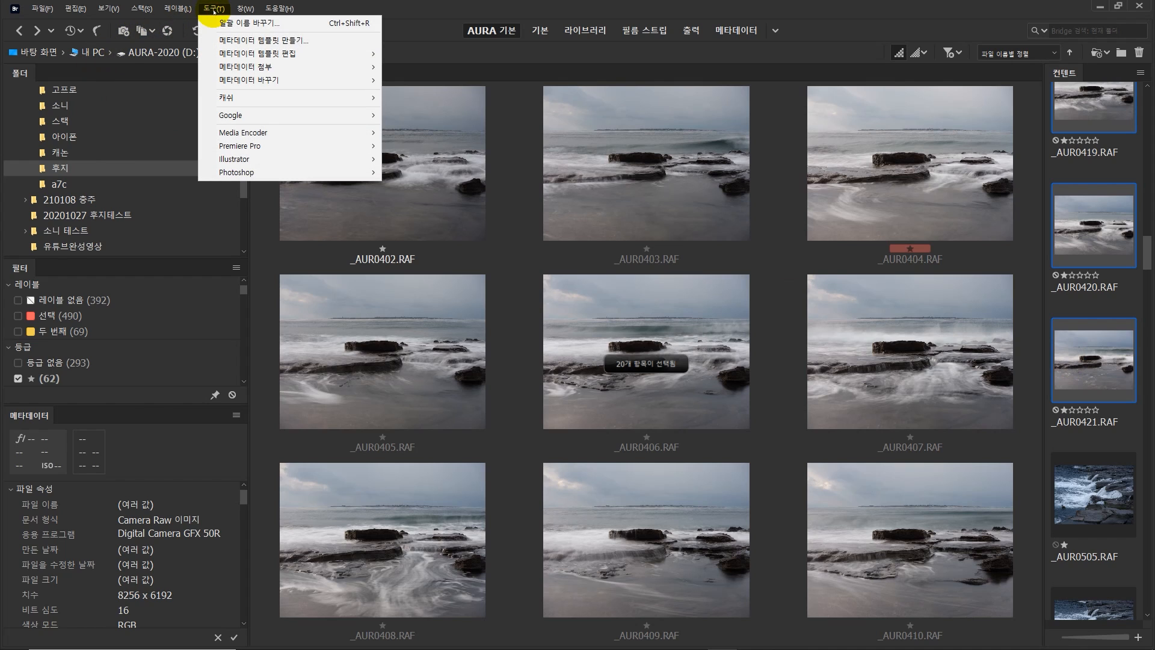
pyautogui.moveTo(320, 172)
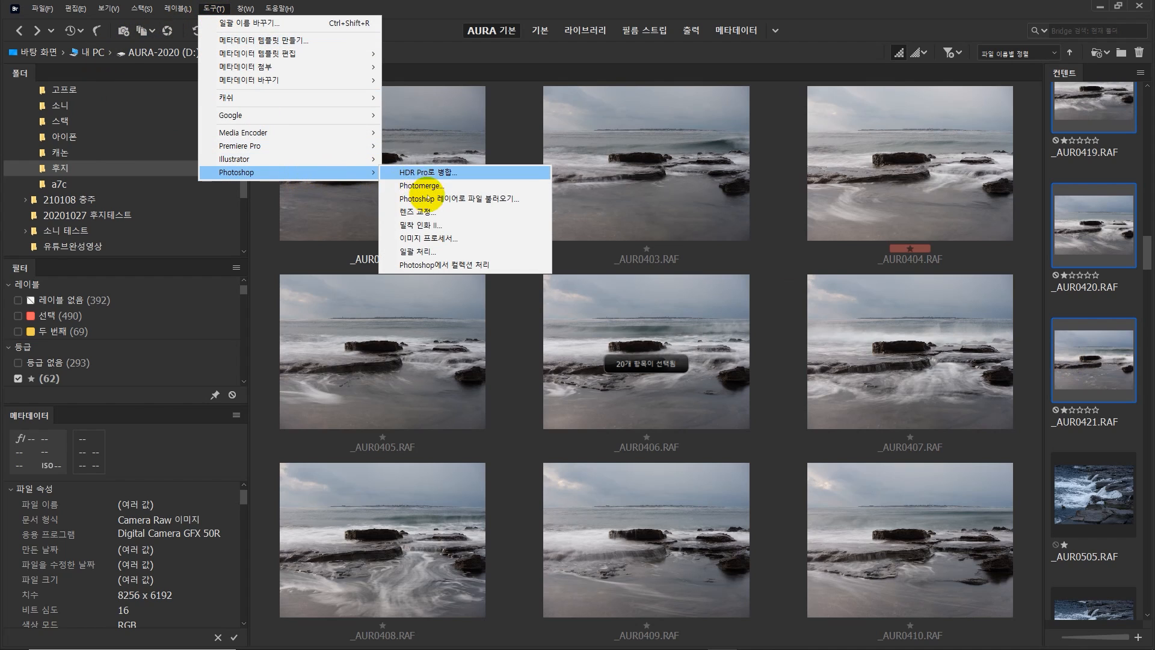
pyautogui.click(429, 199)
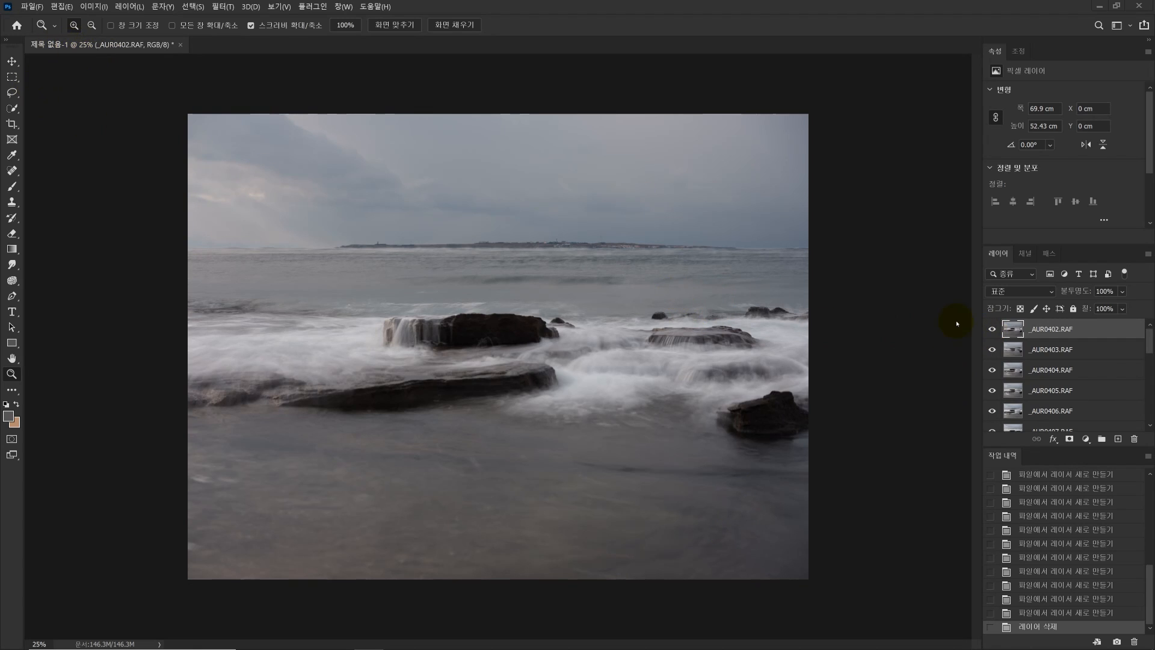
# - Select all layers from _AUR0421.RAF to _AUR0402.RAF and convert them into a single smart object
pyautogui.scroll(-5, 1058, 399)
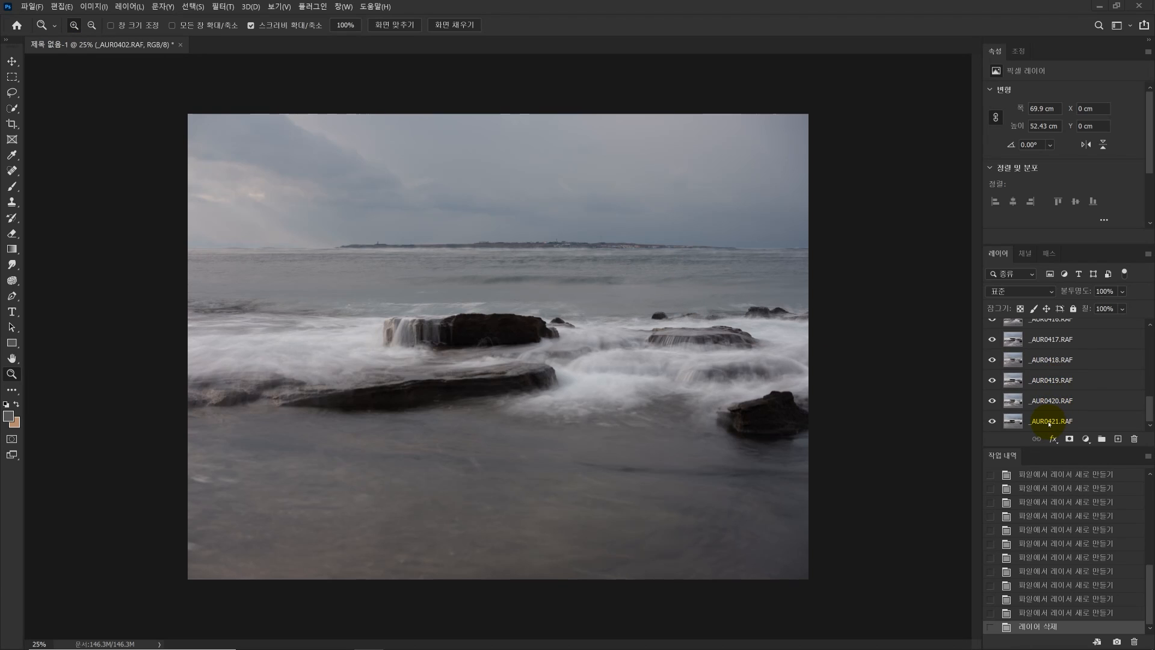
pyautogui.click(1063, 424)
pyautogui.scroll(5, 1065, 421)
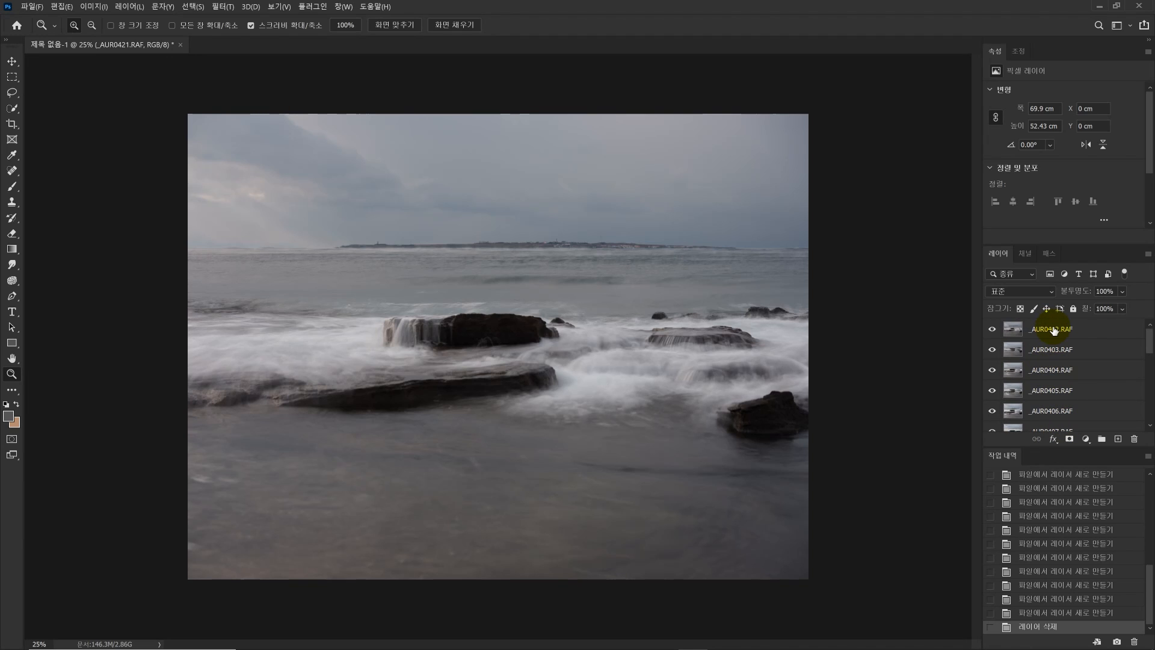
pyautogui.keyDown('shift'); pyautogui.click(1053, 330); pyautogui.keyUp('shift')
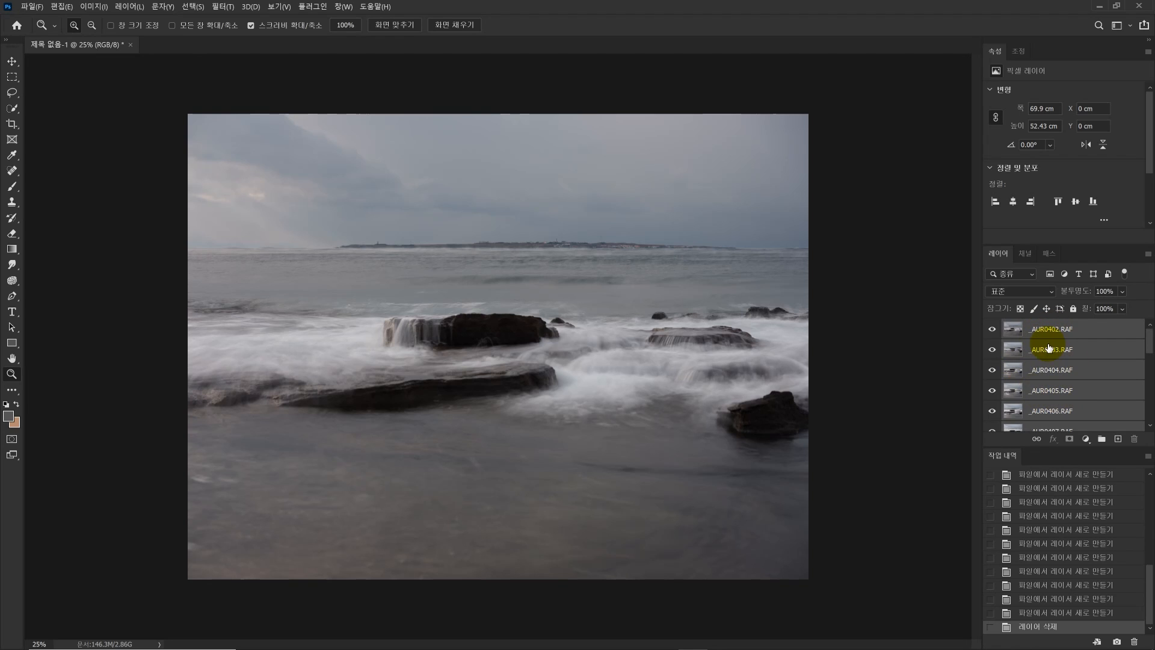
pyautogui.click(131, 8)
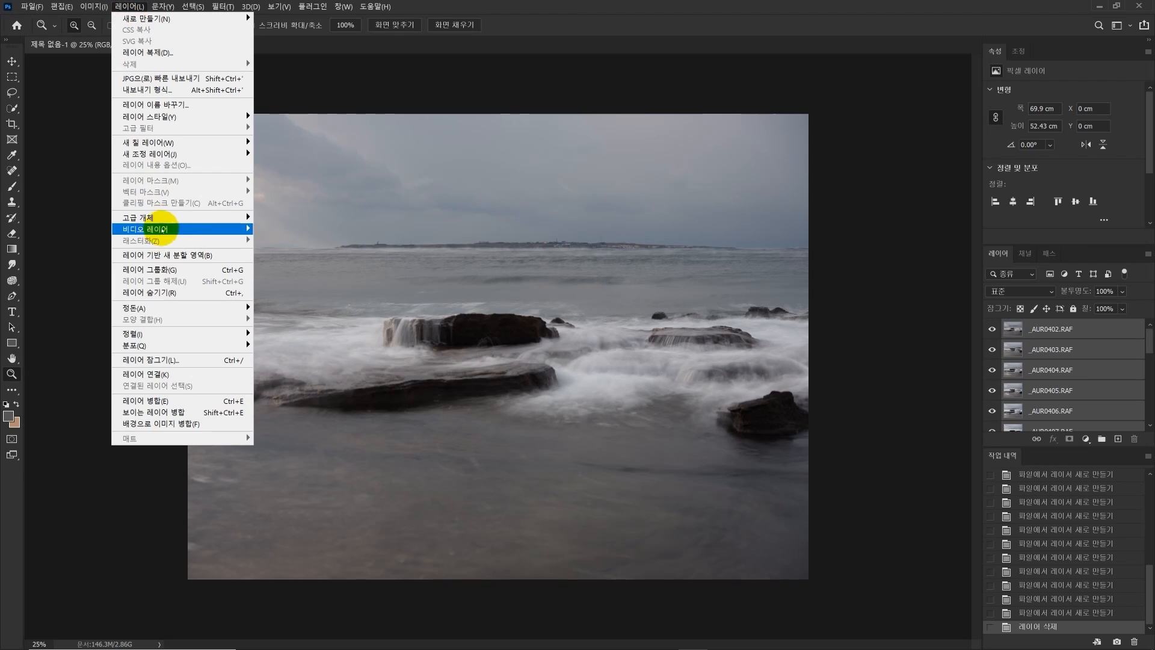
pyautogui.click(274, 217)
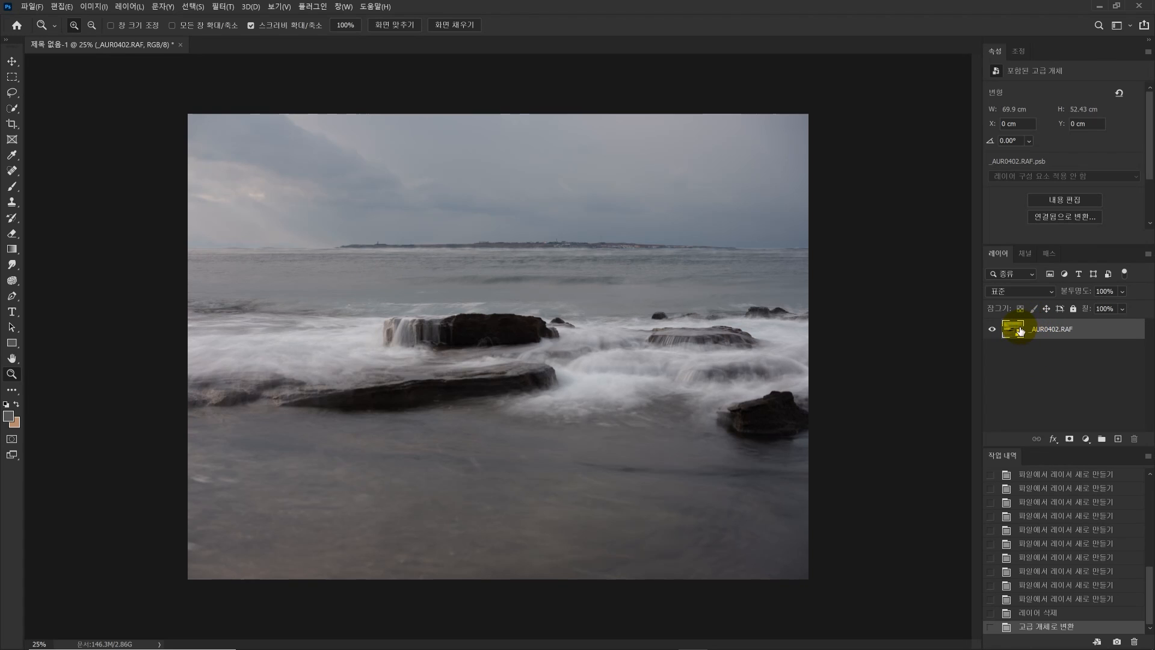
# - Set the smart object's stack mode to Mean (평균값) to average the seascape exposures
pyautogui.click(128, 6)
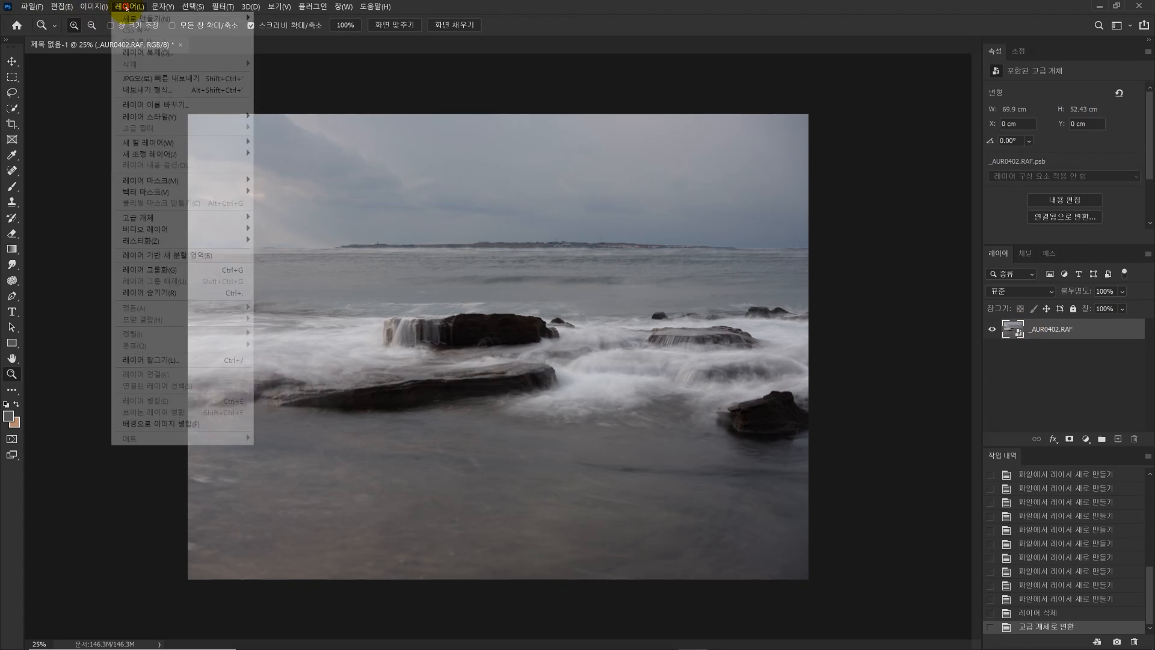
pyautogui.moveTo(220, 218)
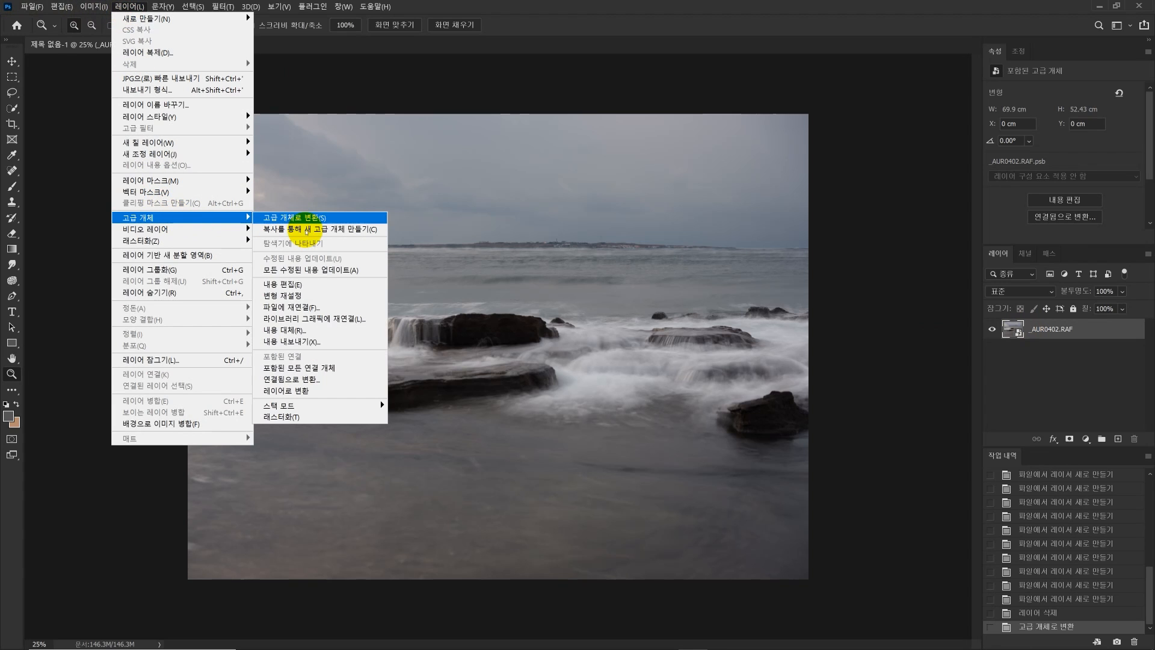
pyautogui.moveTo(323, 405)
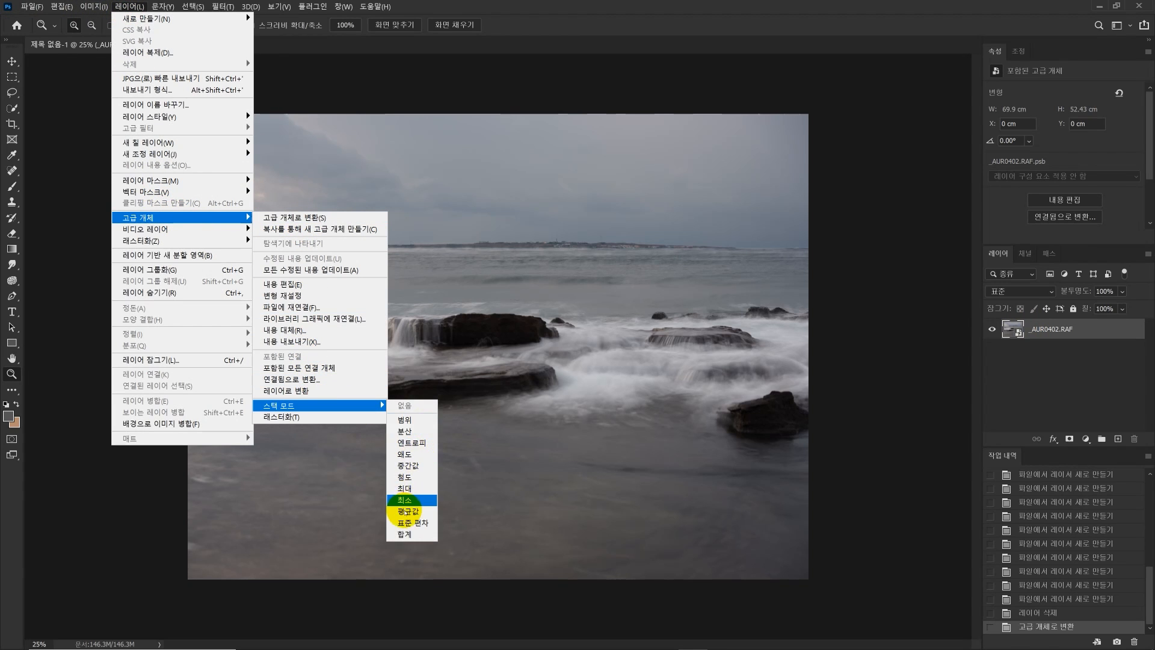
pyautogui.click(404, 511)
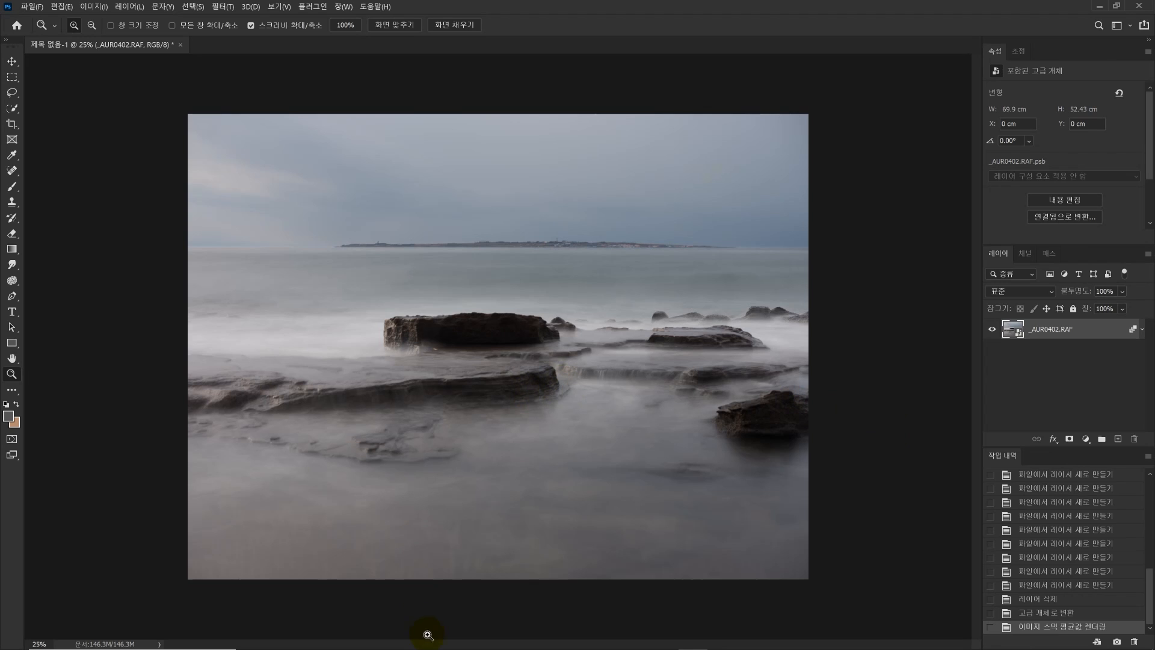
# - Switch to Bridge and review the individual source frames from _AUR0421.RAF back to _AUR0402.RAF, ending on _AUR0403.RAF
pyautogui.moveTo(424, 636)
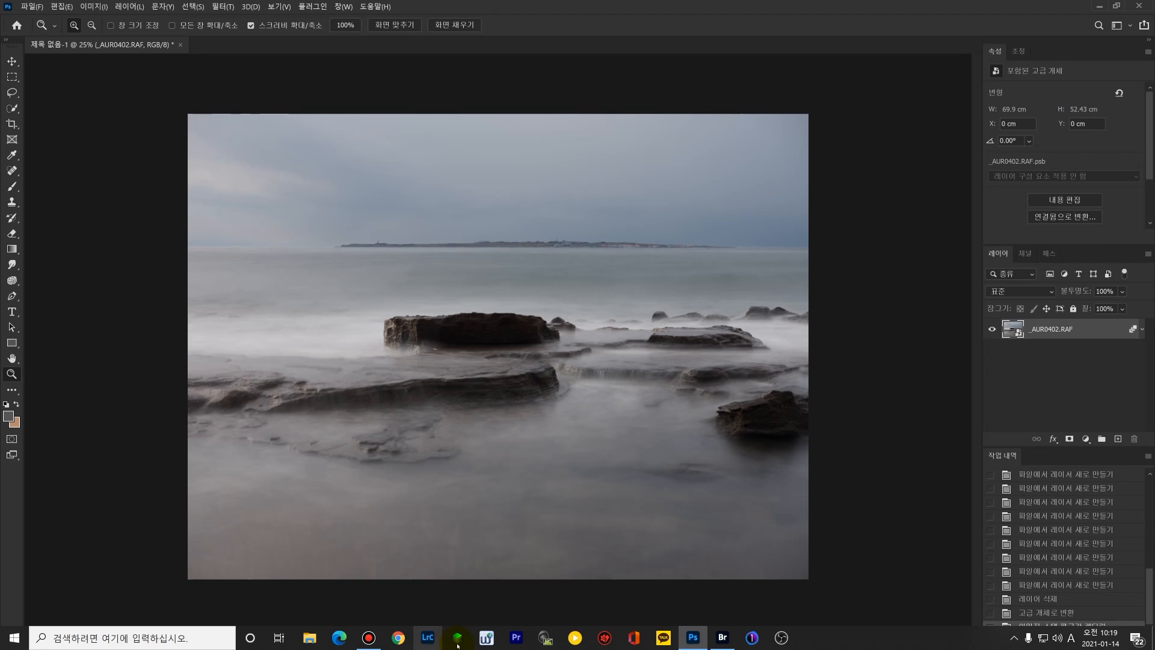
pyautogui.click(723, 637)
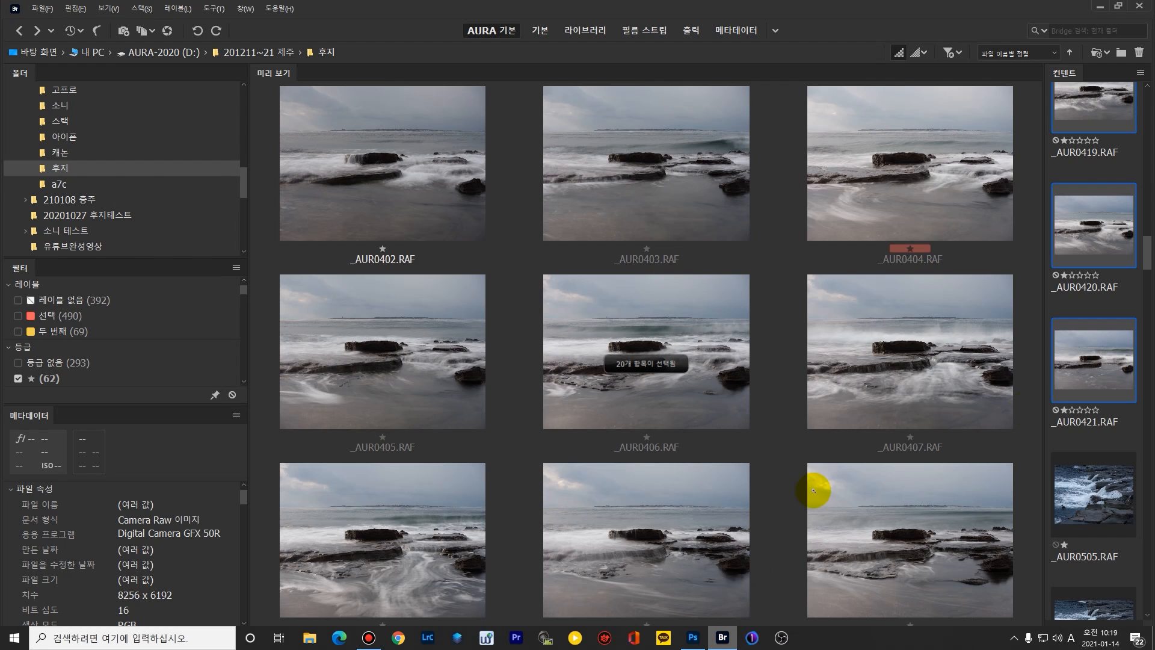
pyautogui.click(1085, 367)
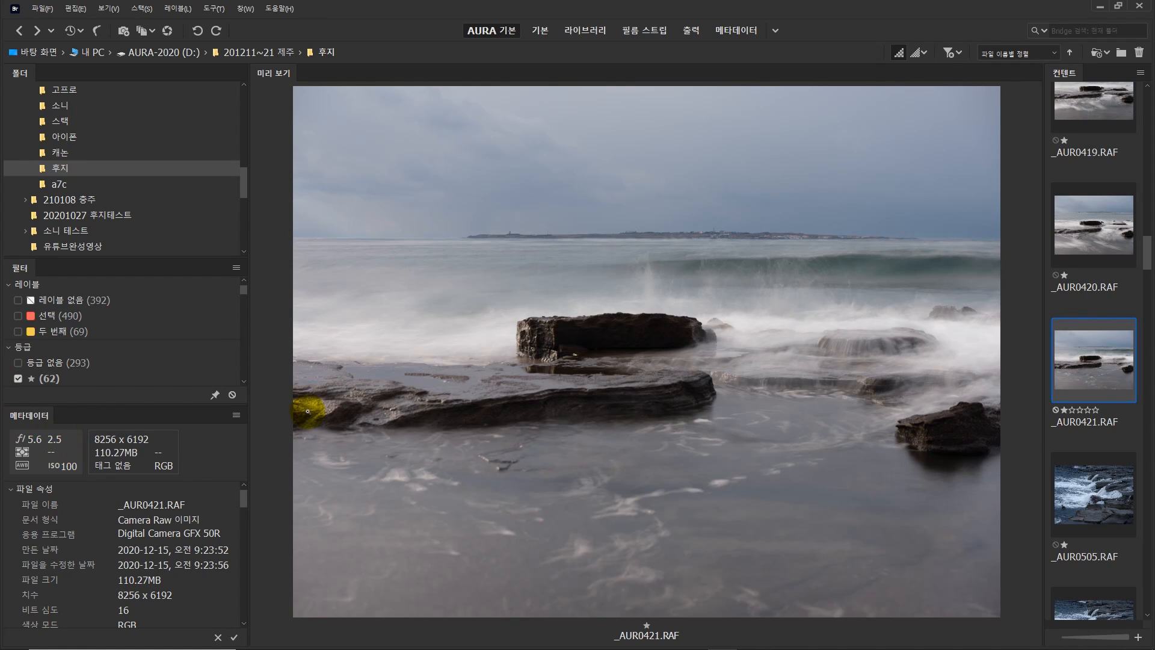
pyautogui.click(1092, 243)
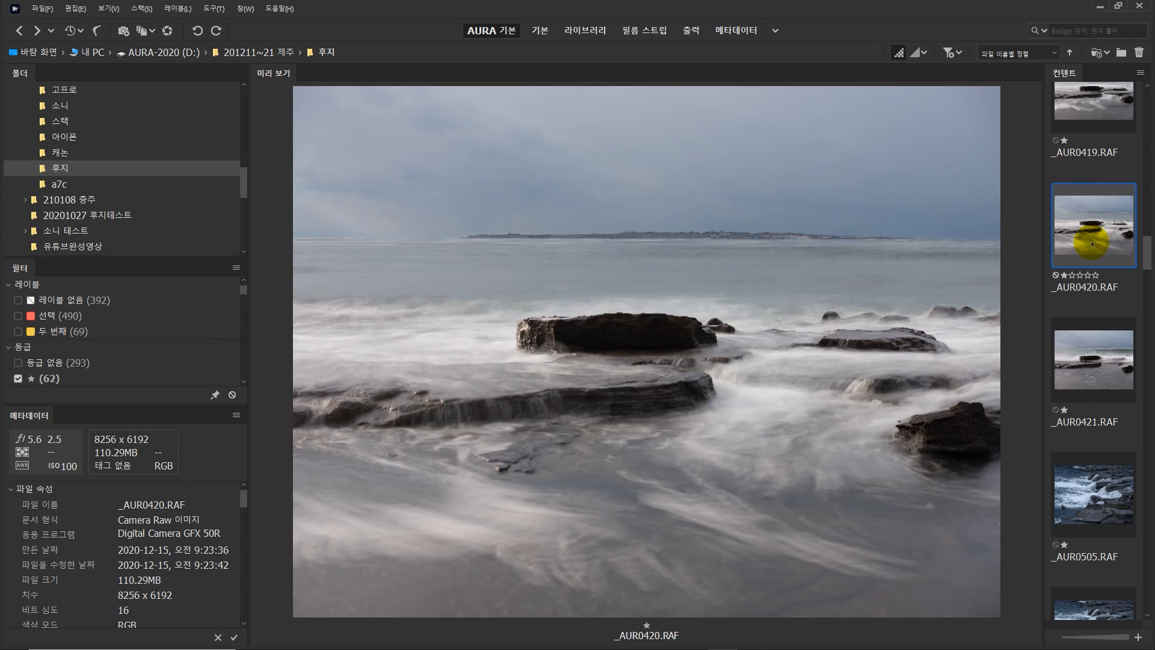
pyautogui.press('Up')
pyautogui.press('Up')
pyautogui.press('Up')
pyautogui.press('Up')
pyautogui.press('Up')
pyautogui.press('Up')
pyautogui.press('Up')
pyautogui.press('Up')
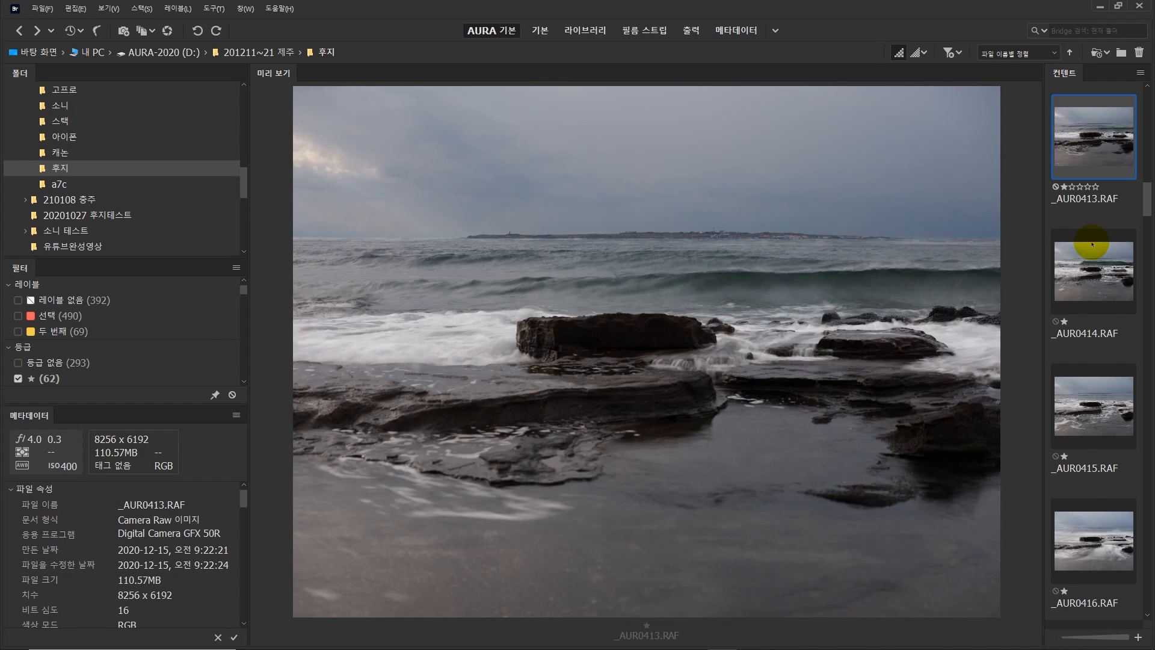
pyautogui.press('Up')
pyautogui.press('Up')
pyautogui.press('Up')
pyautogui.press('Up')
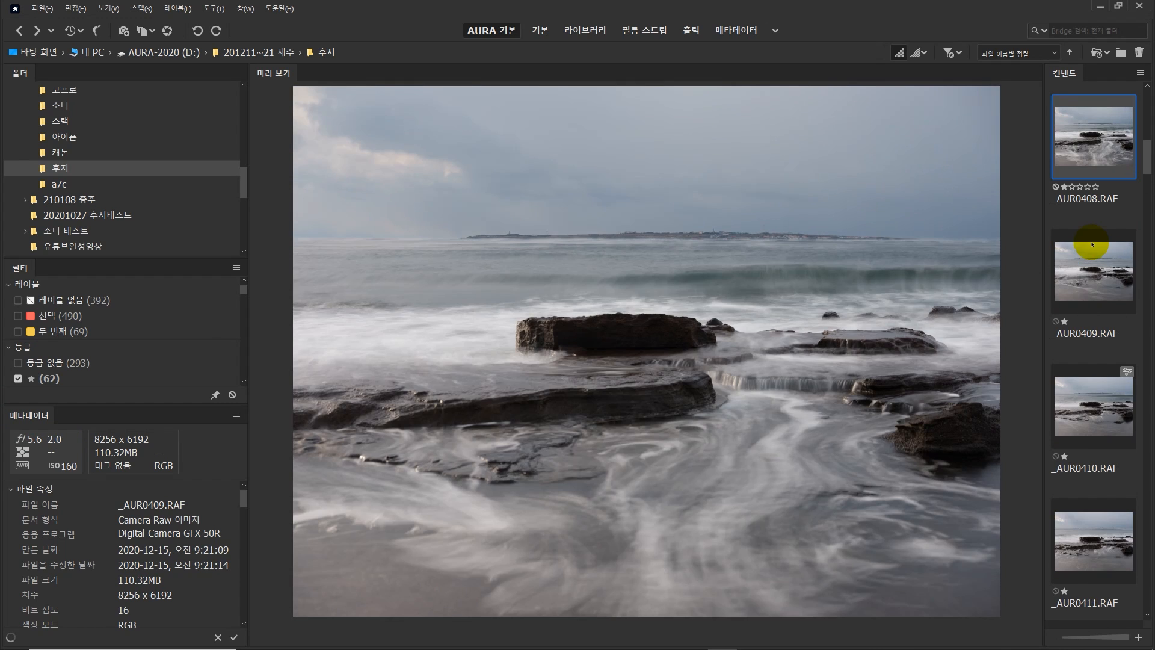
pyautogui.press('Up')
pyautogui.press('Up')
pyautogui.press('Up')
pyautogui.press('Up')
pyautogui.press('Up')
pyautogui.press('Up')
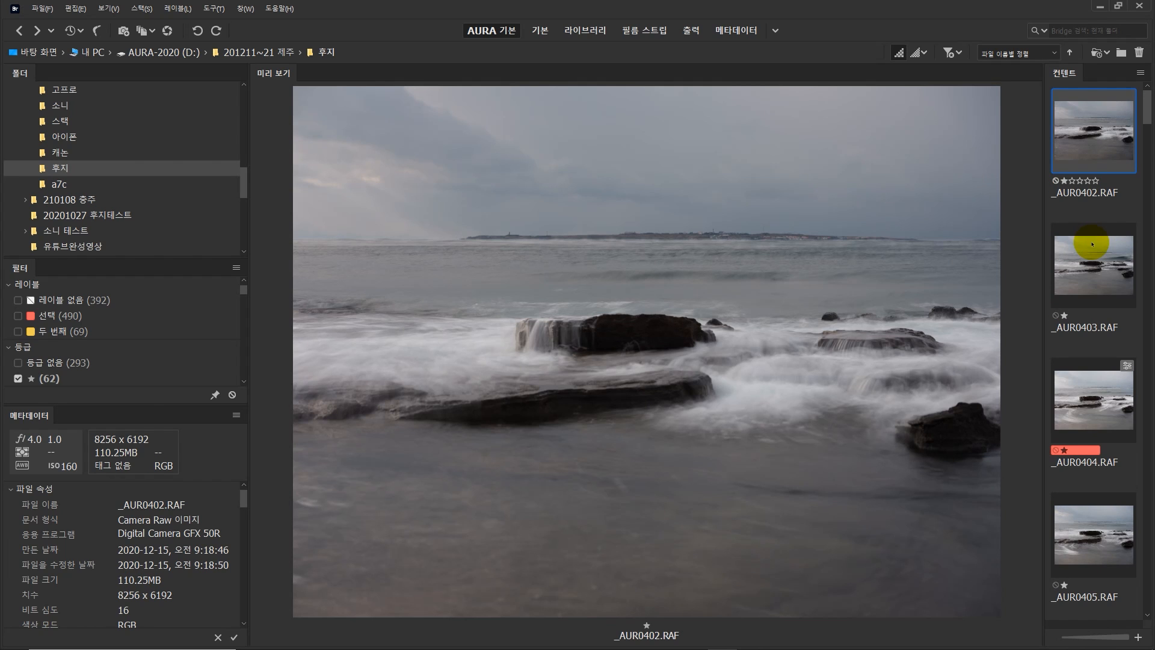
pyautogui.click(1092, 244)
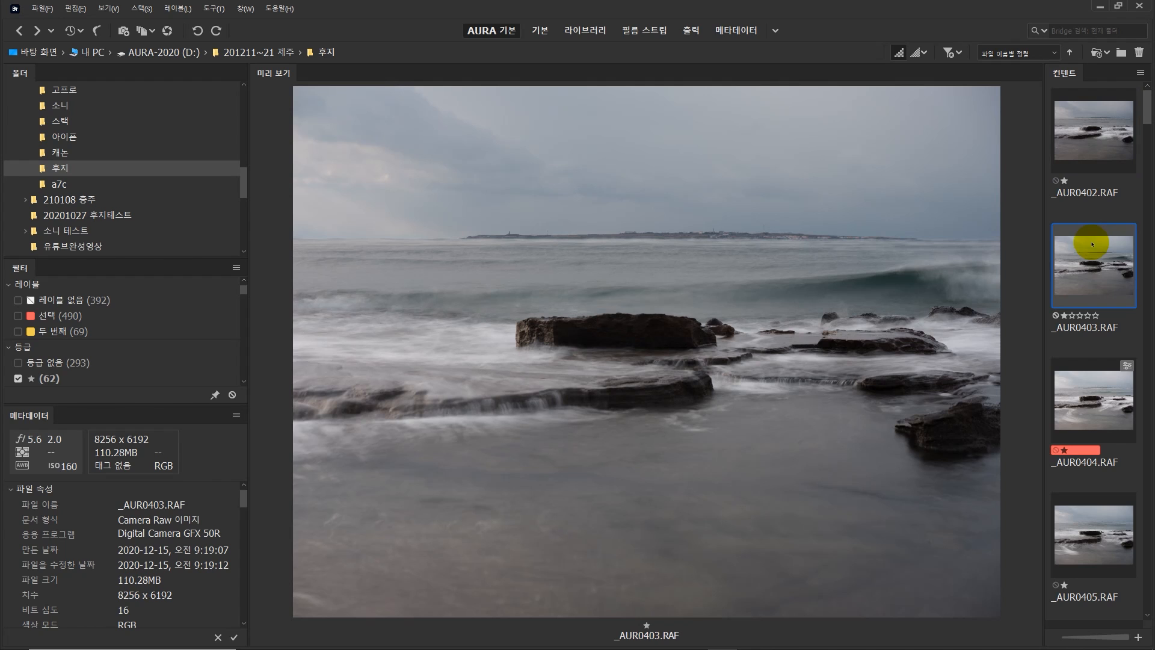
# - Return to Photoshop and examine the rocks and smoothed water in the averaged seascape up close
pyautogui.moveTo(342, 638)
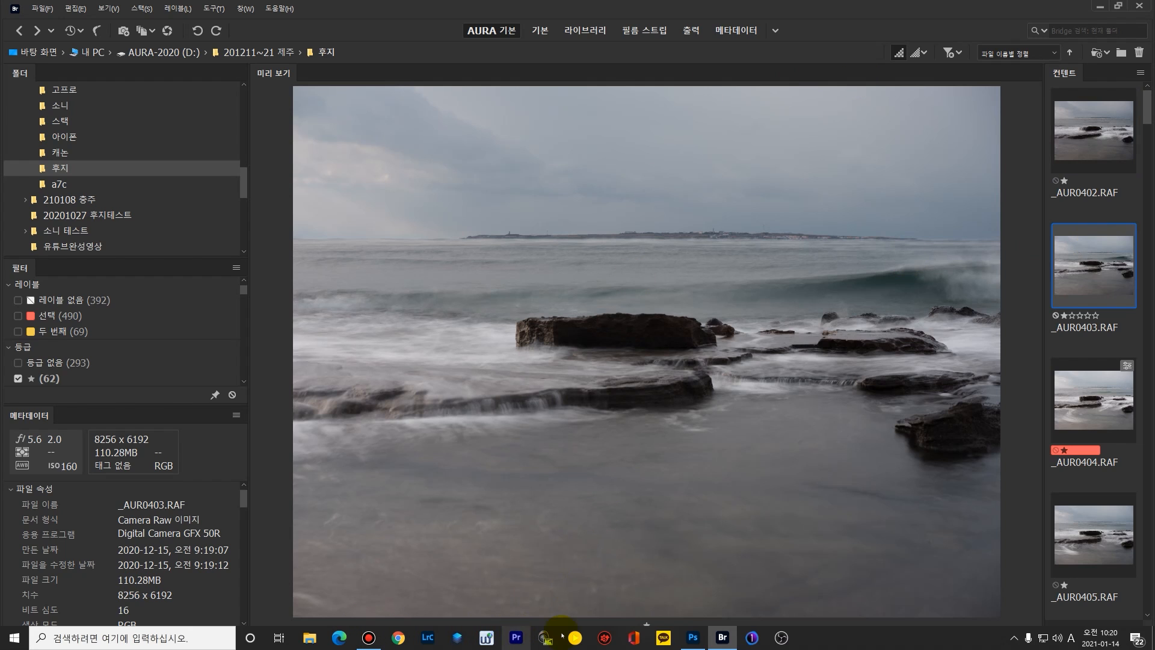
pyautogui.click(694, 639)
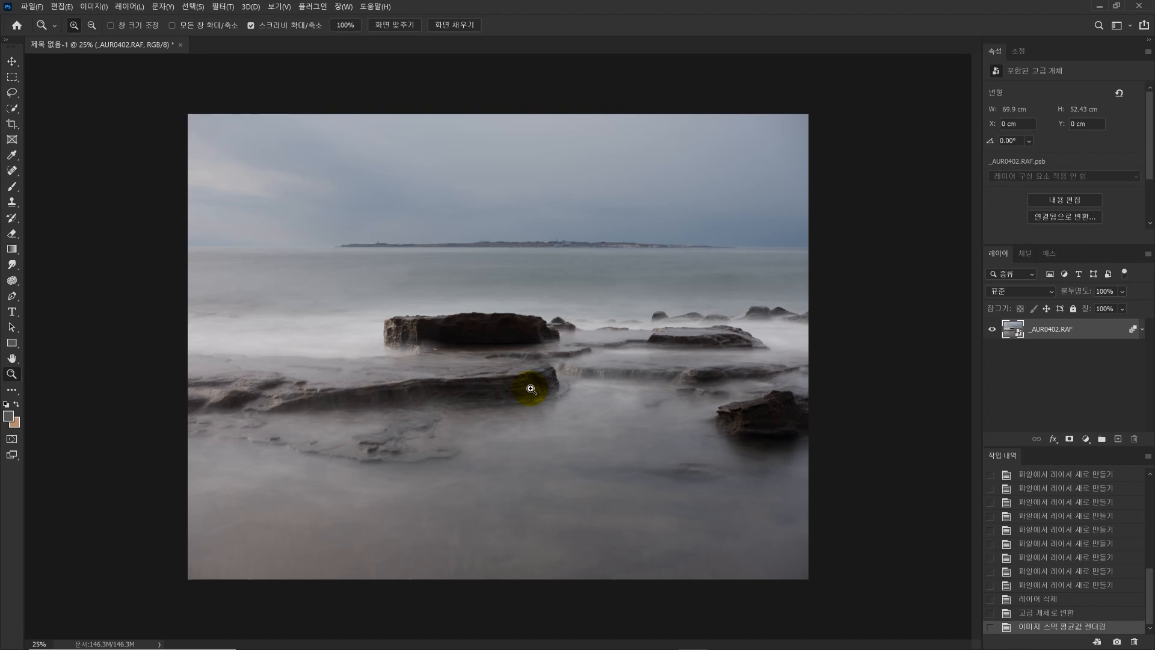
pyautogui.click(505, 361)
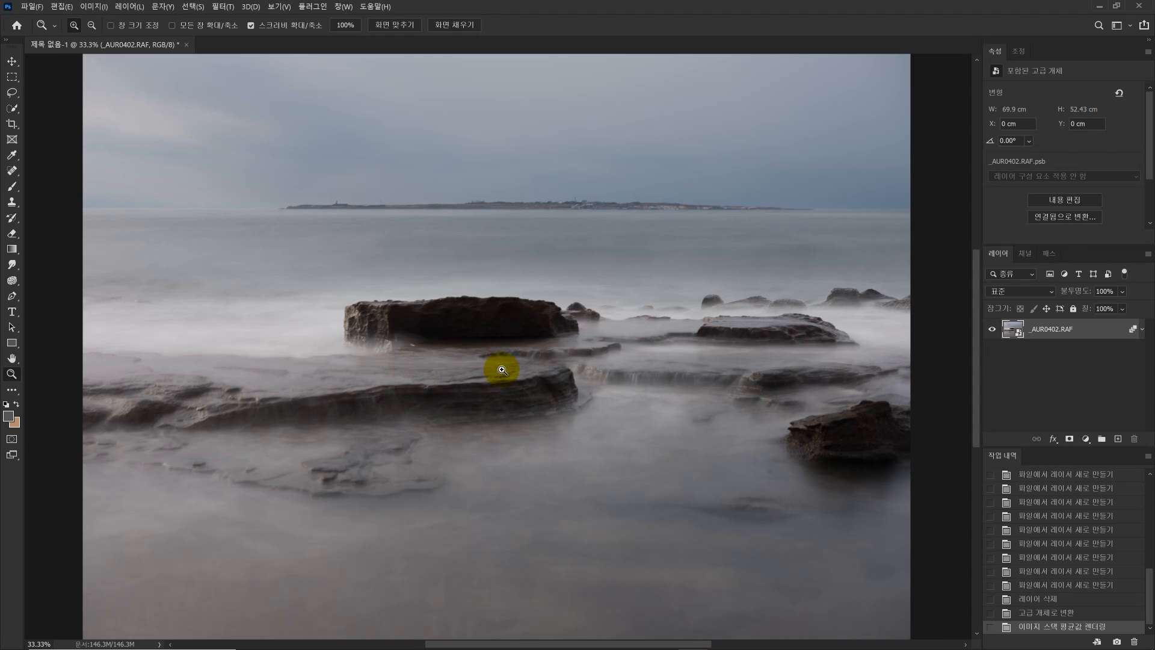
pyautogui.keyDown('alt'); pyautogui.click(502, 396); pyautogui.keyUp('alt')
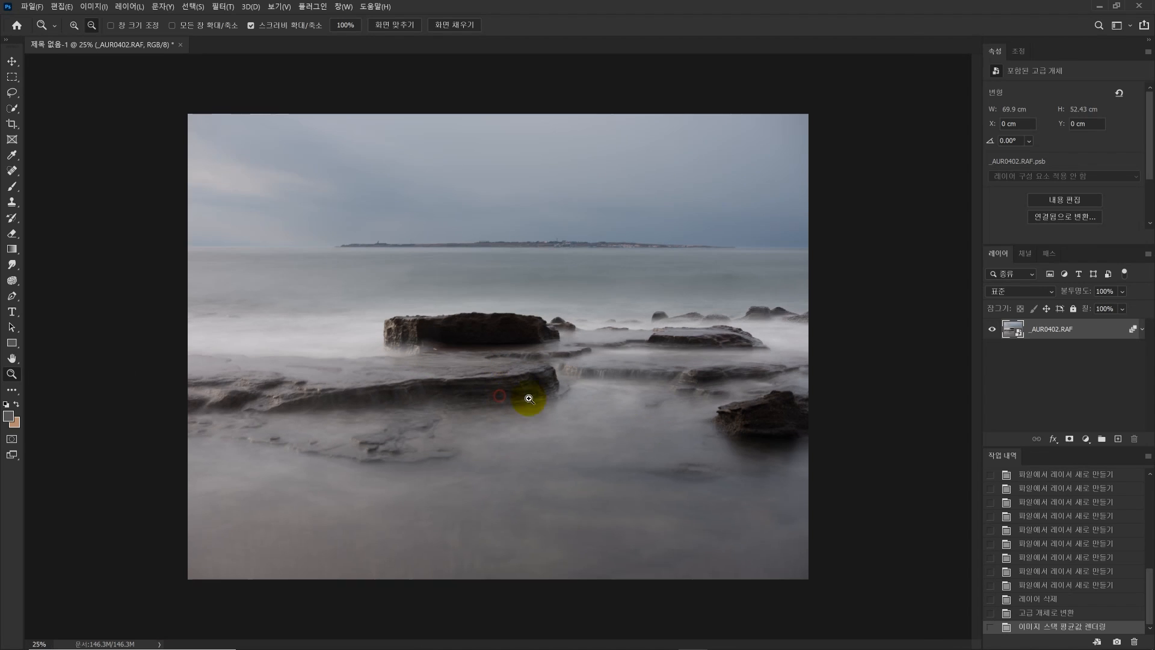
# - Revert the document to the state before the smart object conversion and select the layers from _AUR0420.RAF up to _AUR0402.RAF
pyautogui.click(1037, 599)
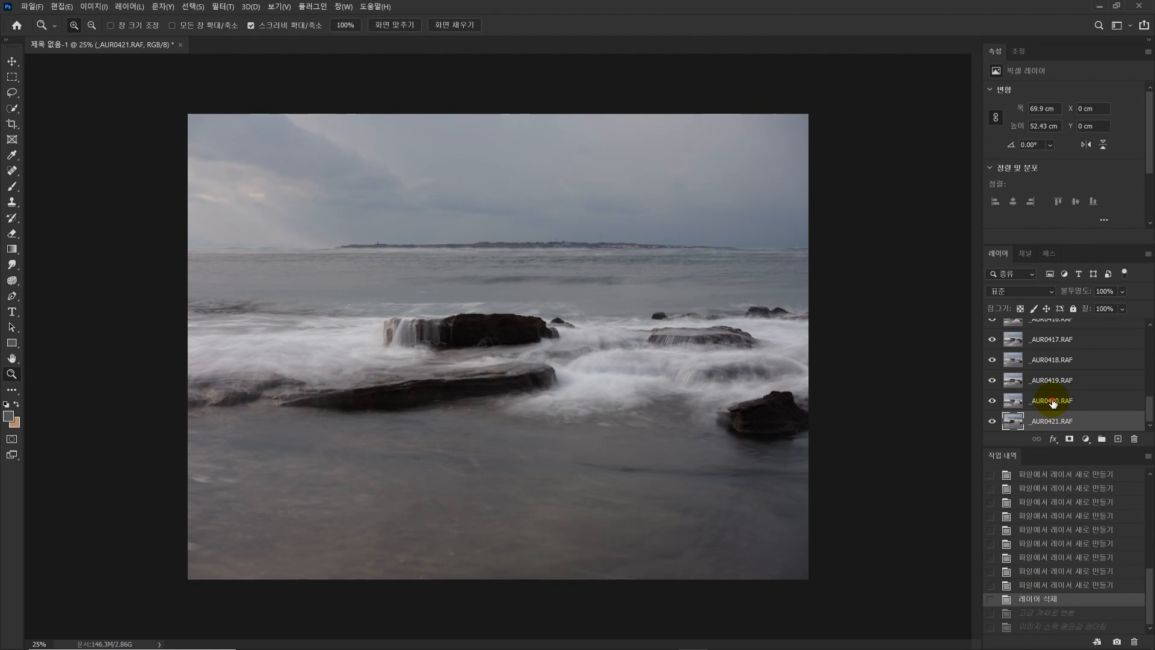
pyautogui.click(1053, 401)
pyautogui.scroll(6, 1050, 386)
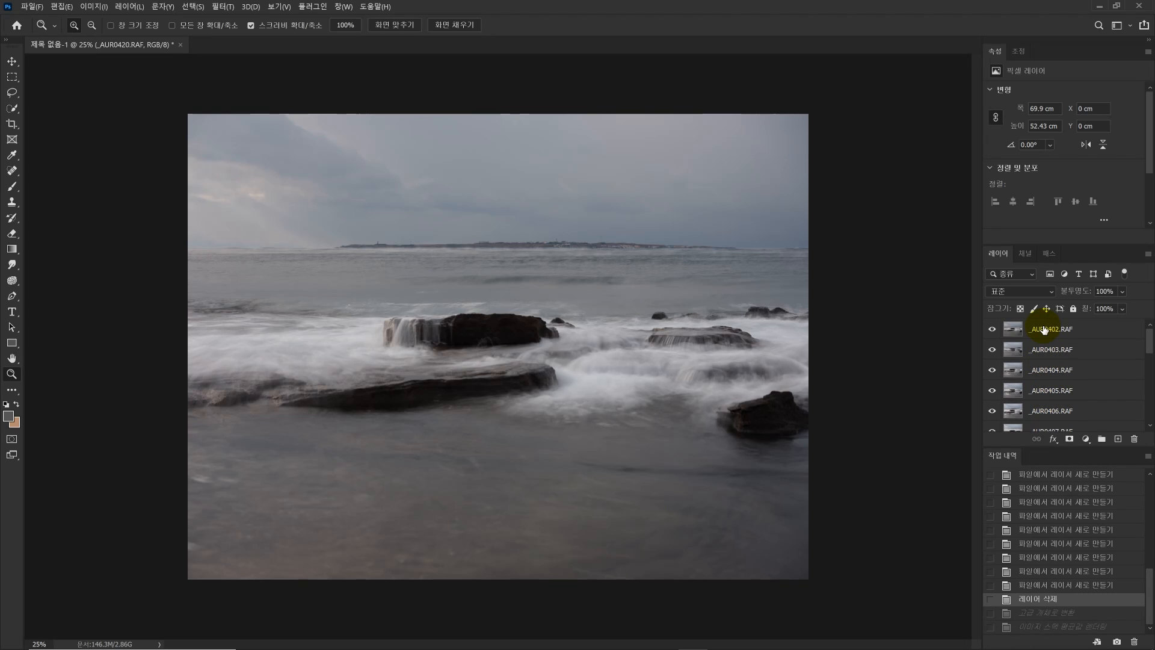
pyautogui.keyDown('shift'); pyautogui.click(1044, 329); pyautogui.keyUp('shift')
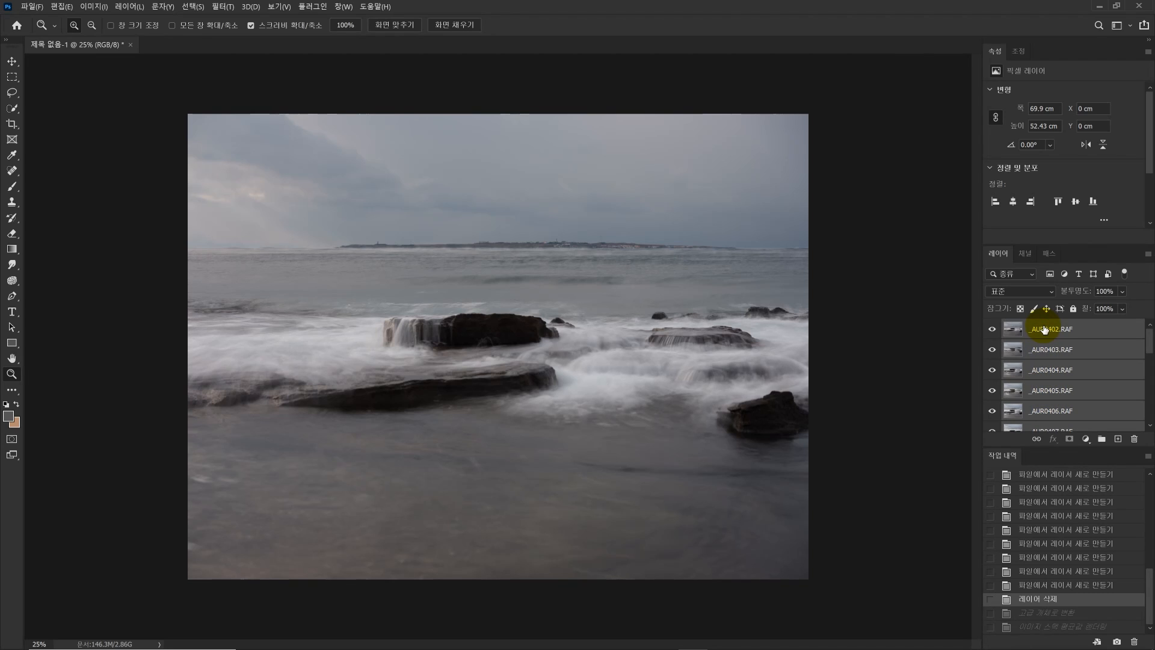
# - Lower the opacity of the selected seascape layers to 30% and further to 11% to blend the exposures
pyautogui.click(1124, 293)
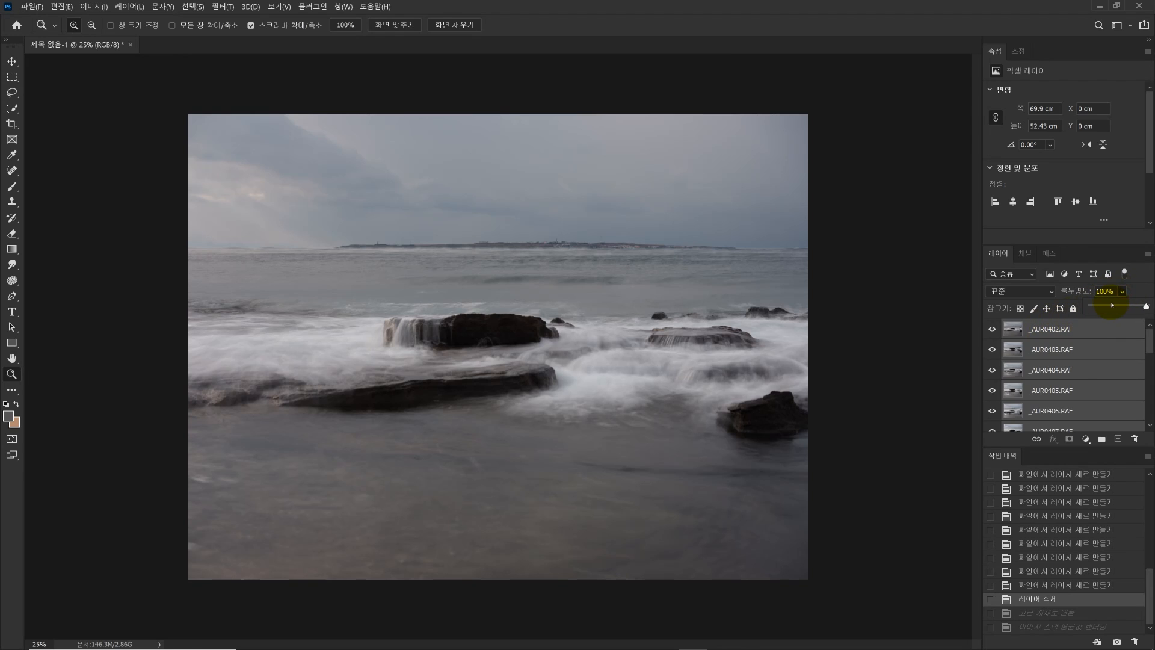
pyautogui.click(1108, 307)
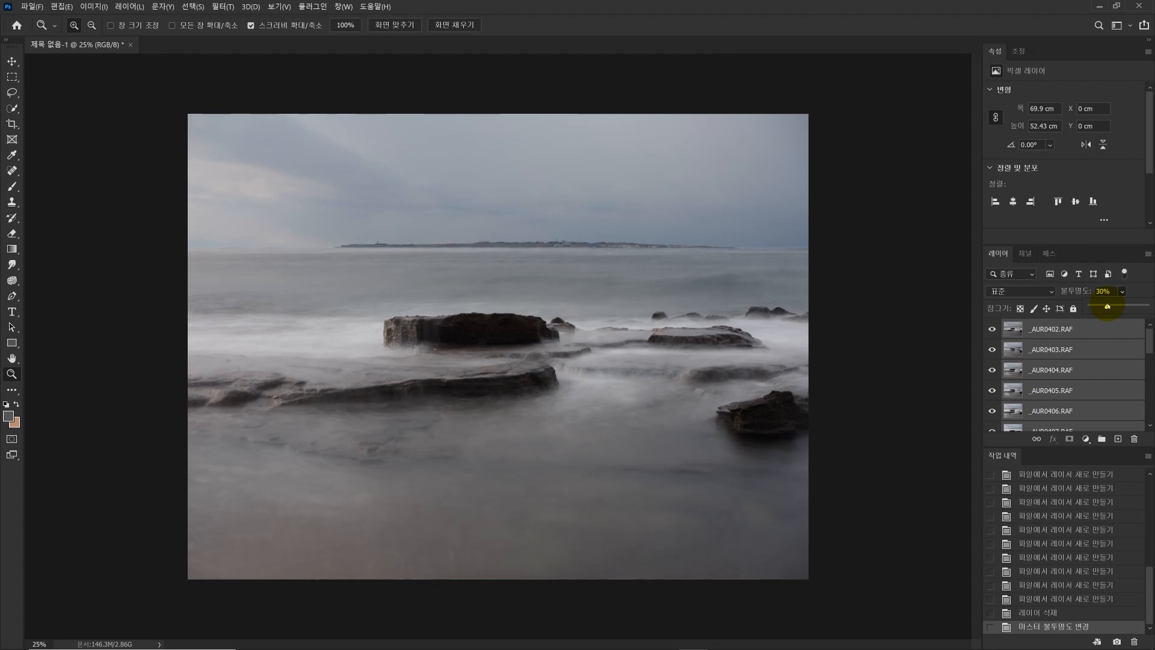
pyautogui.moveTo(1107, 306); pyautogui.dragTo(1097, 307)
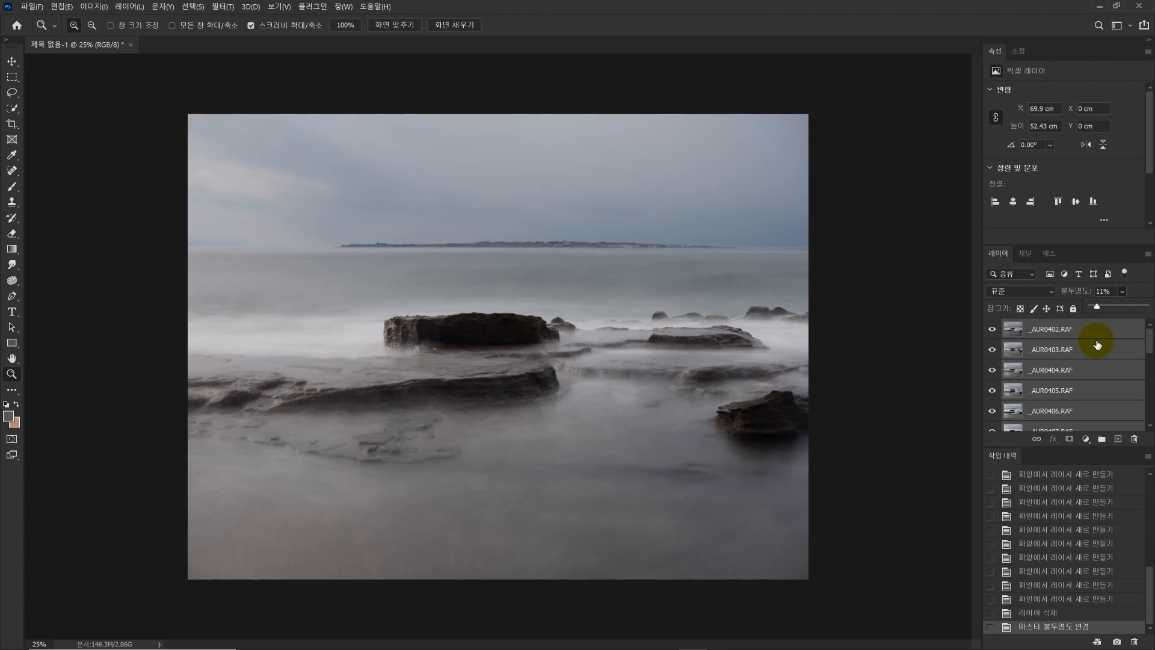
pyautogui.scroll(-5, 1101, 376)
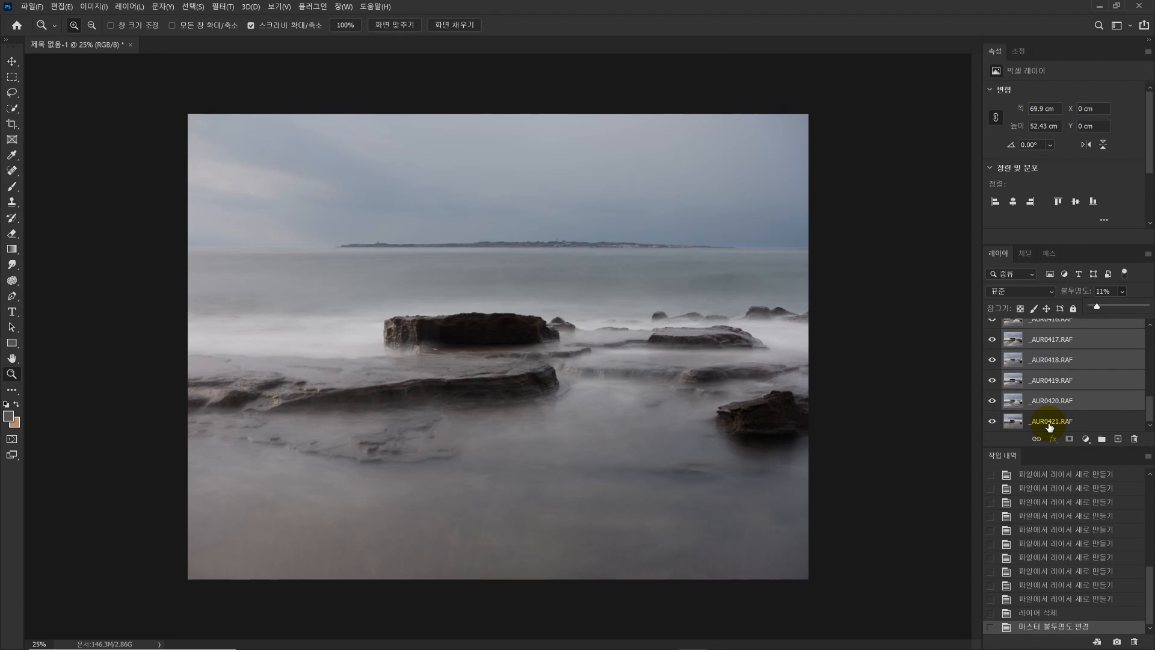
pyautogui.scroll(5, 1073, 381)
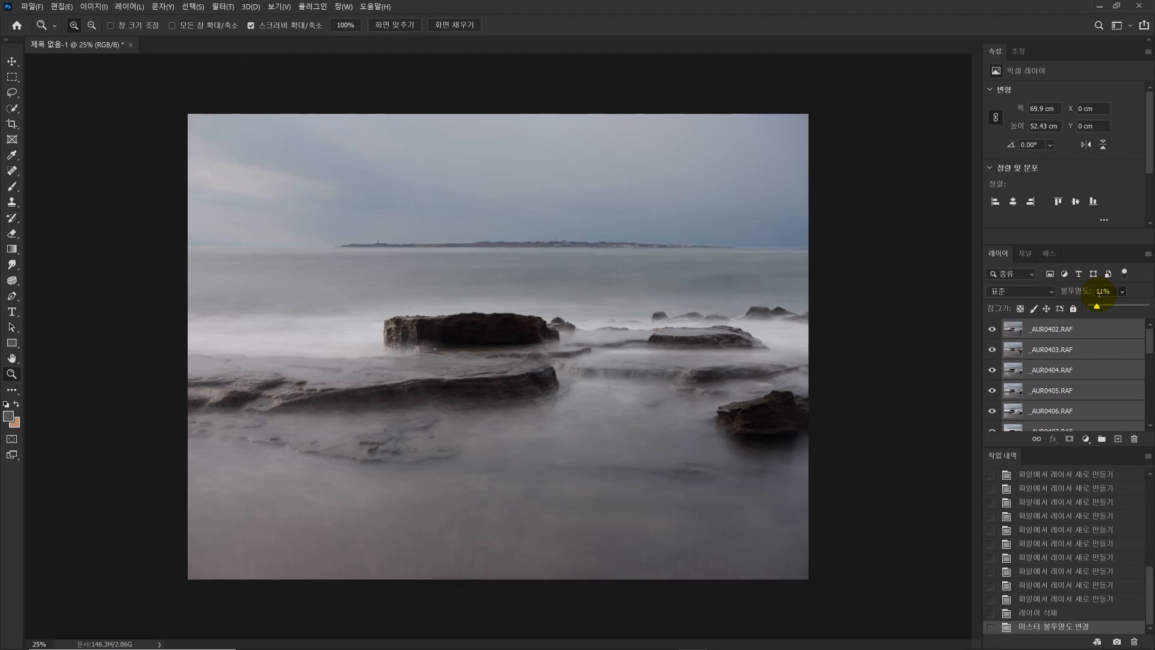
# - Compare the blend by setting the selected layers' opacity to 0%, 100% and 61%
pyautogui.moveTo(1097, 306); pyautogui.dragTo(1091, 308)
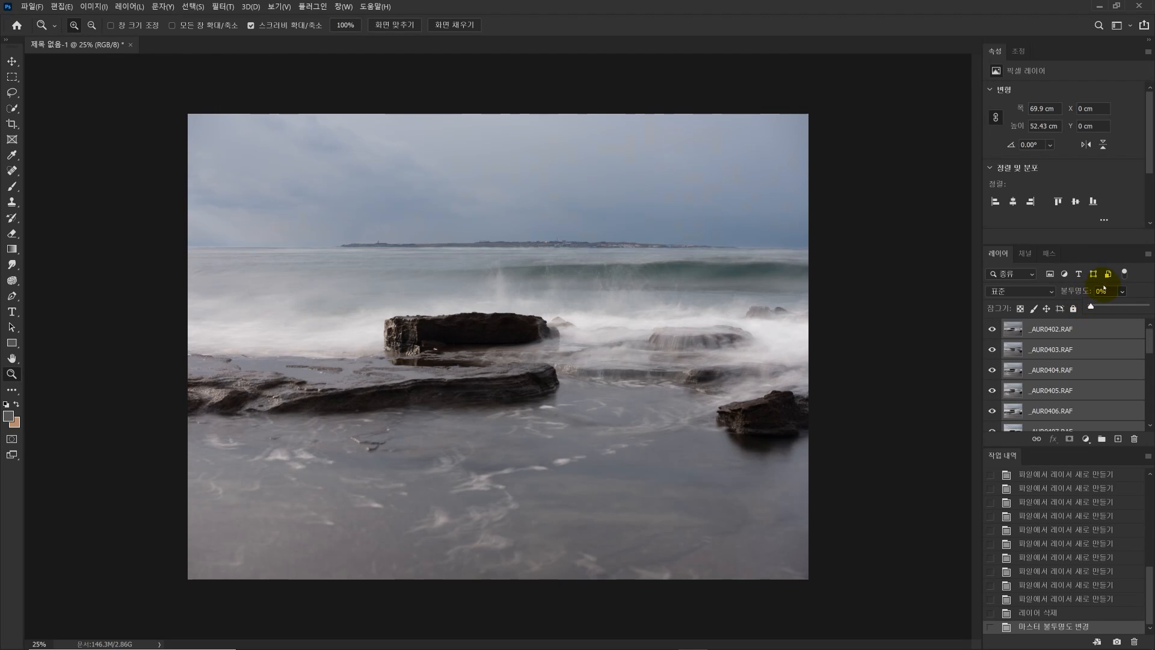
pyautogui.moveTo(1092, 307); pyautogui.dragTo(1147, 307)
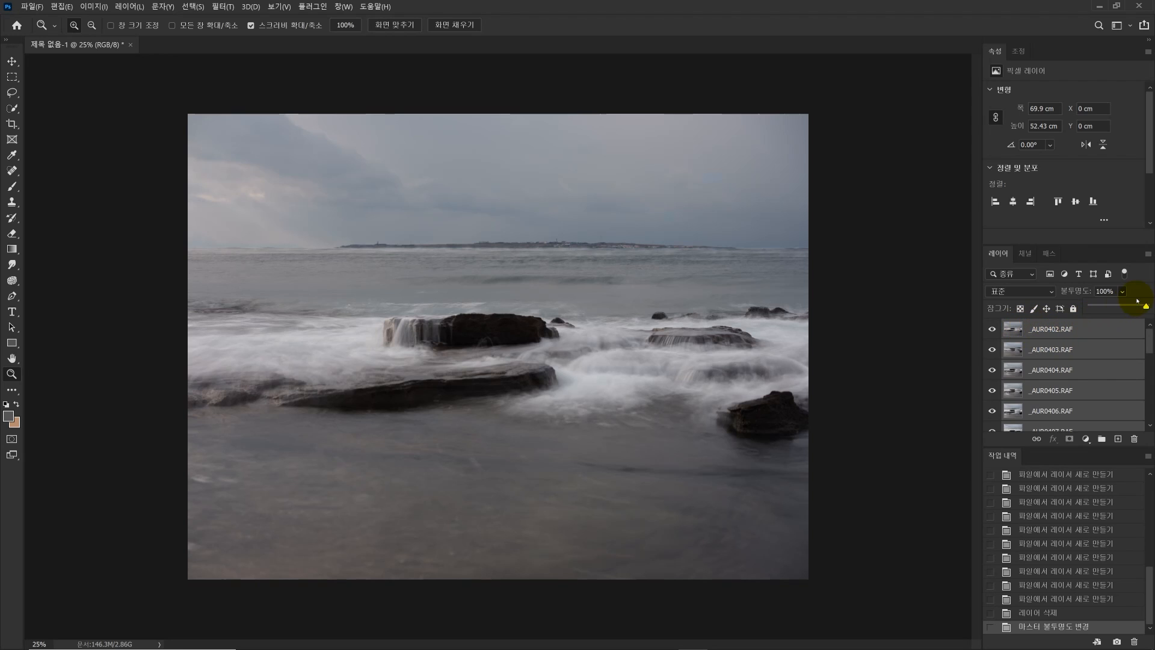
pyautogui.moveTo(1131, 308); pyautogui.dragTo(1124, 306)
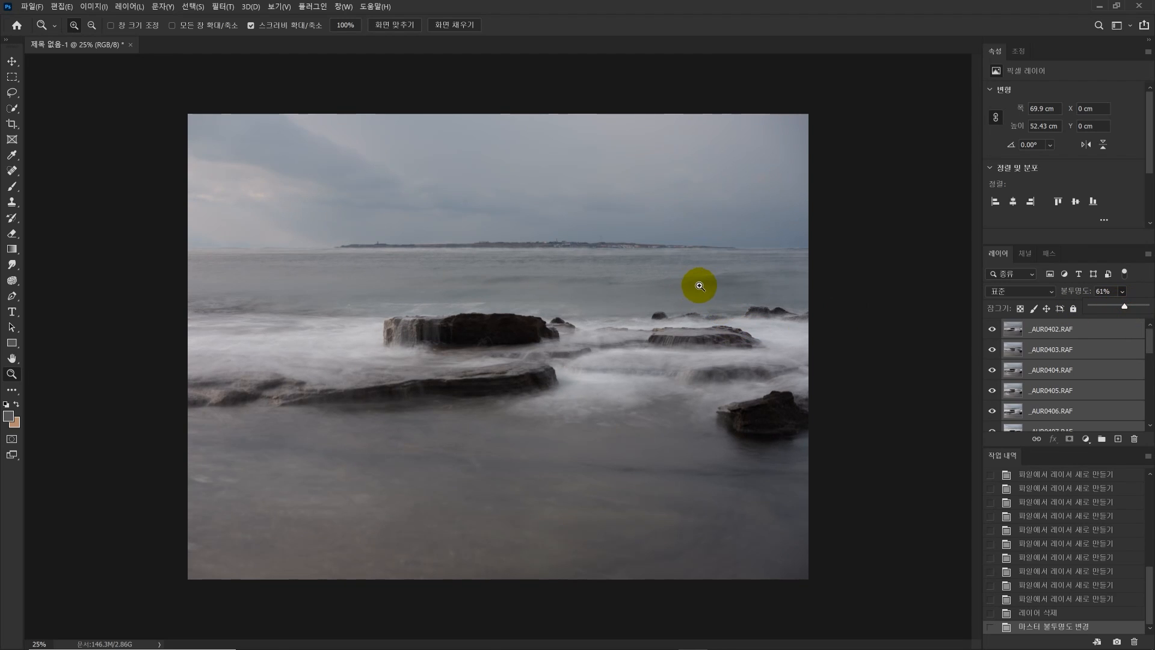
# - Toggle the visibility of the _AUR0404.RAF layer repeatedly to check its contribution to the blended seascape
pyautogui.click(992, 372)
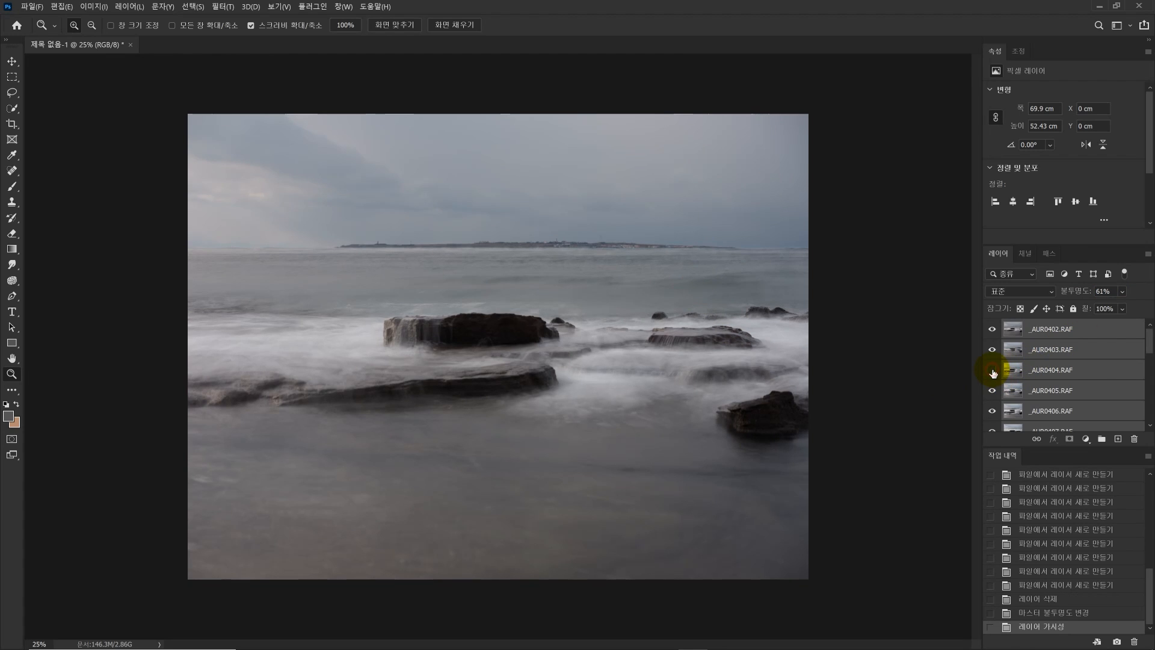
pyautogui.click(994, 372)
pyautogui.click(994, 372)
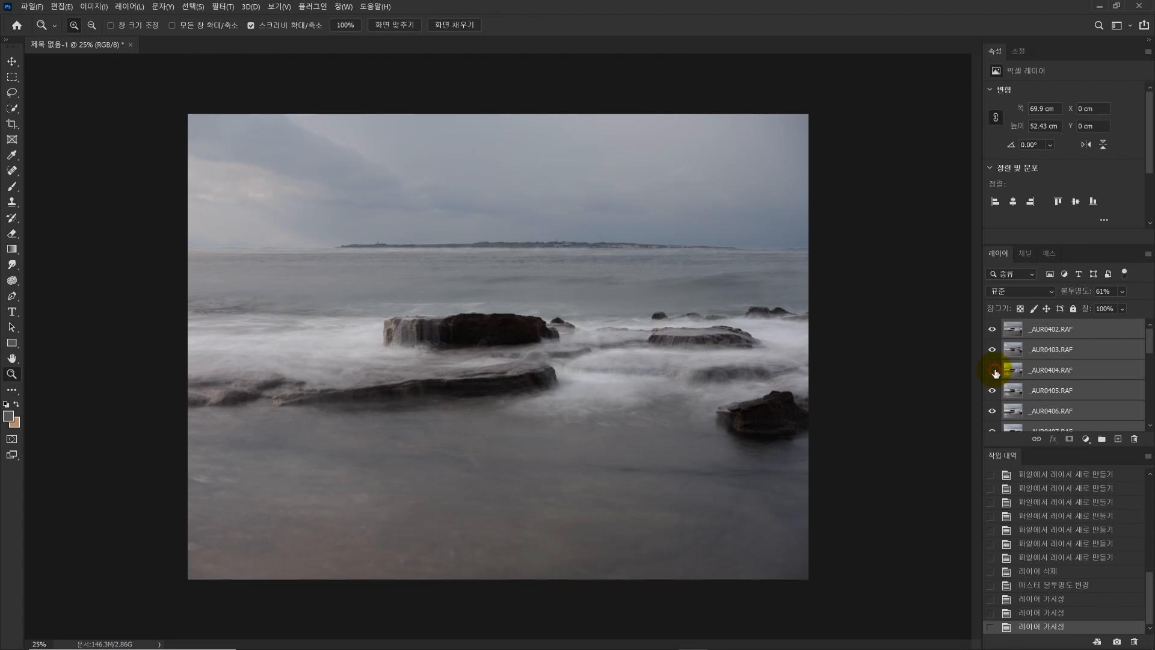
pyautogui.click(995, 371)
pyautogui.click(994, 371)
pyautogui.click(994, 372)
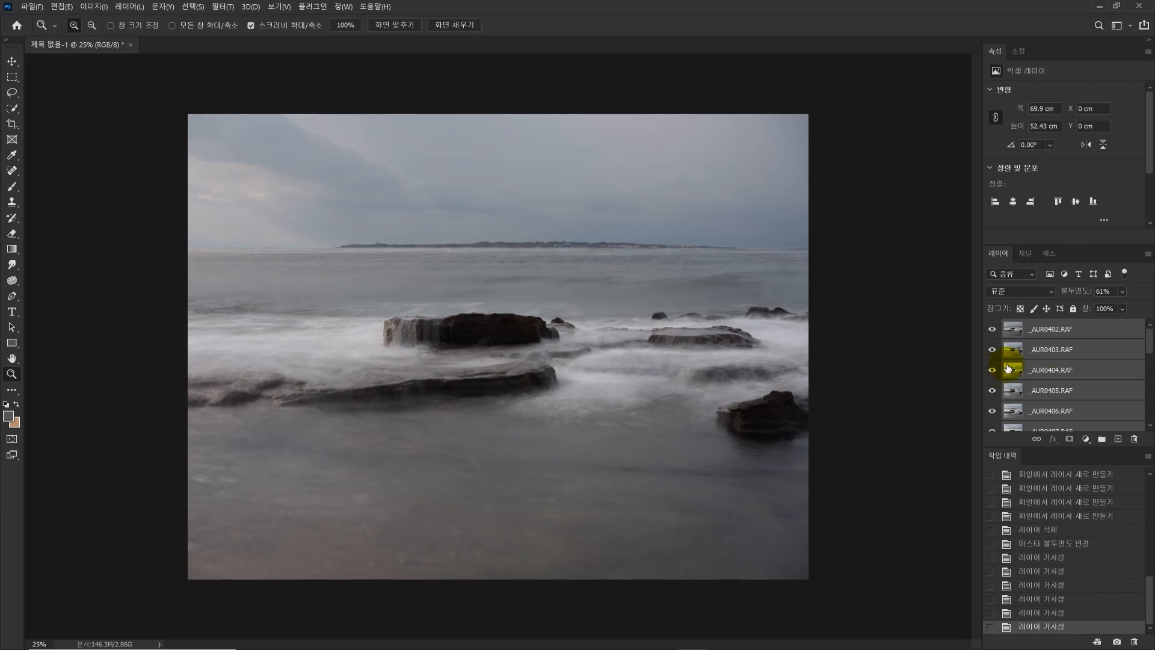
# - Try different opacities on the selected seascape layers, including 100%, and settle on 12%
pyautogui.click(1123, 293)
pyautogui.moveTo(1101, 305); pyautogui.dragTo(1096, 307)
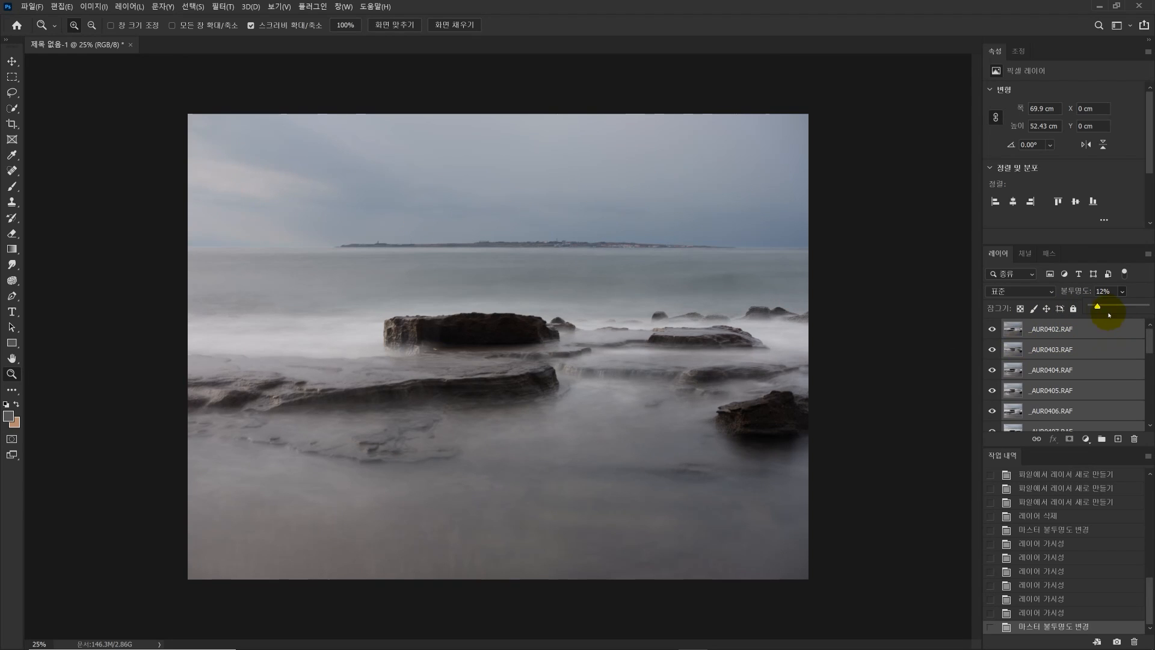
pyautogui.moveTo(1098, 306); pyautogui.dragTo(1147, 306)
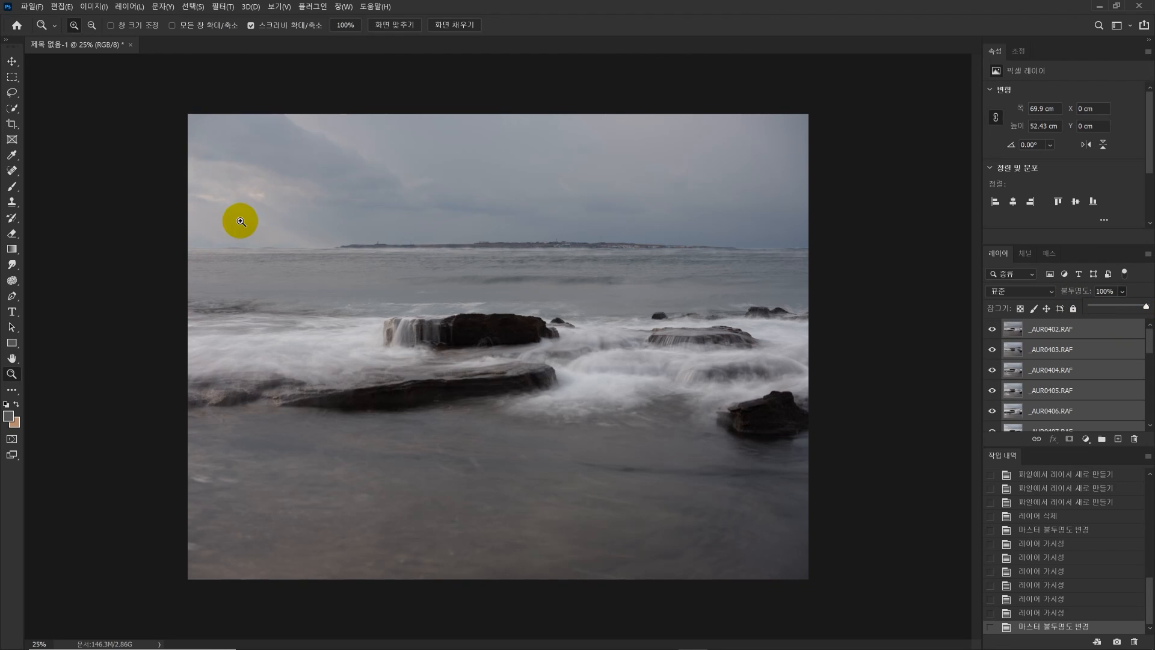
pyautogui.moveTo(1145, 306); pyautogui.dragTo(1117, 306)
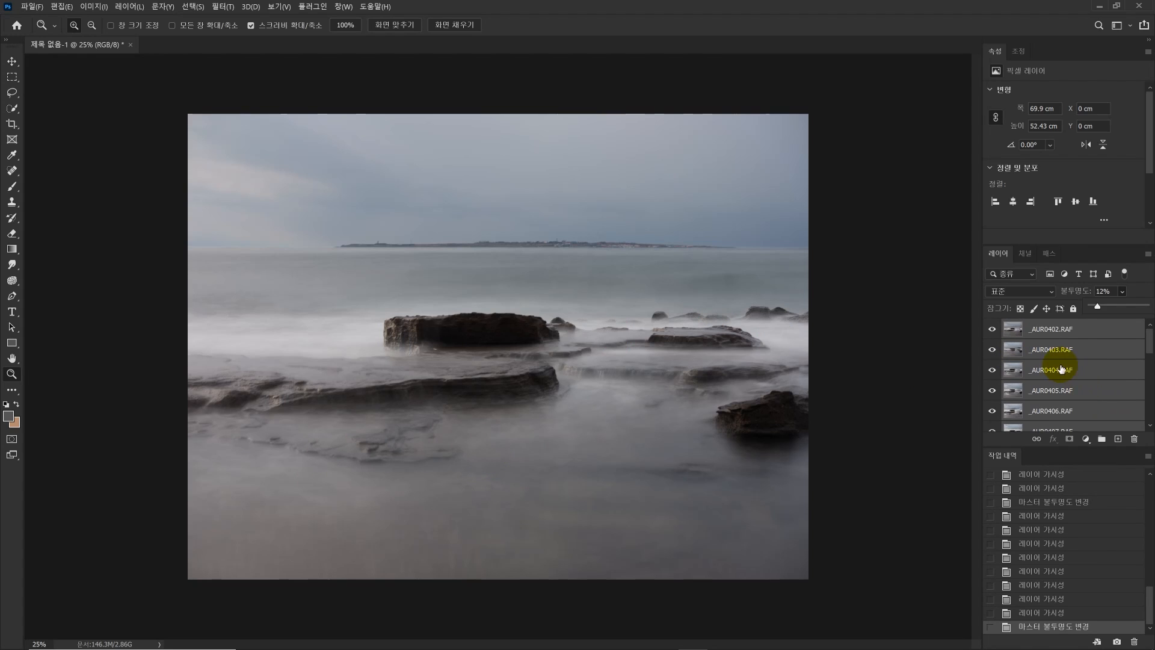
# - Set the _AUR0403.RAF layer's opacity to 14% and its blending mode to Screen (스크린)
pyautogui.click(1043, 352)
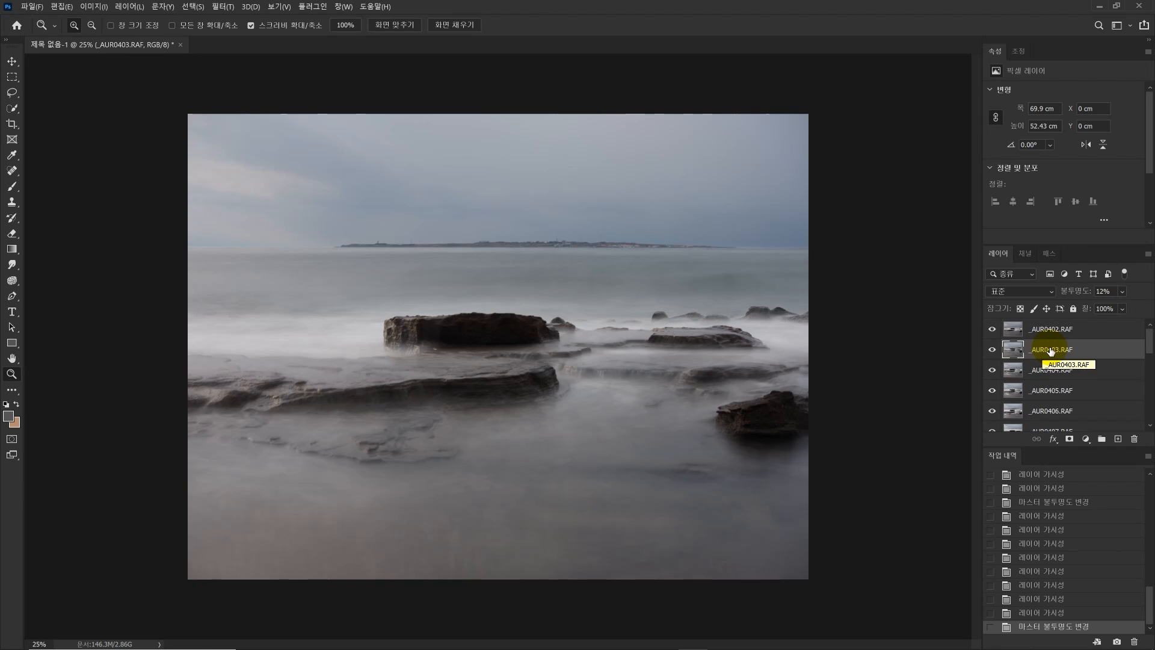
pyautogui.click(1123, 291)
pyautogui.moveTo(1125, 304); pyautogui.dragTo(1099, 308)
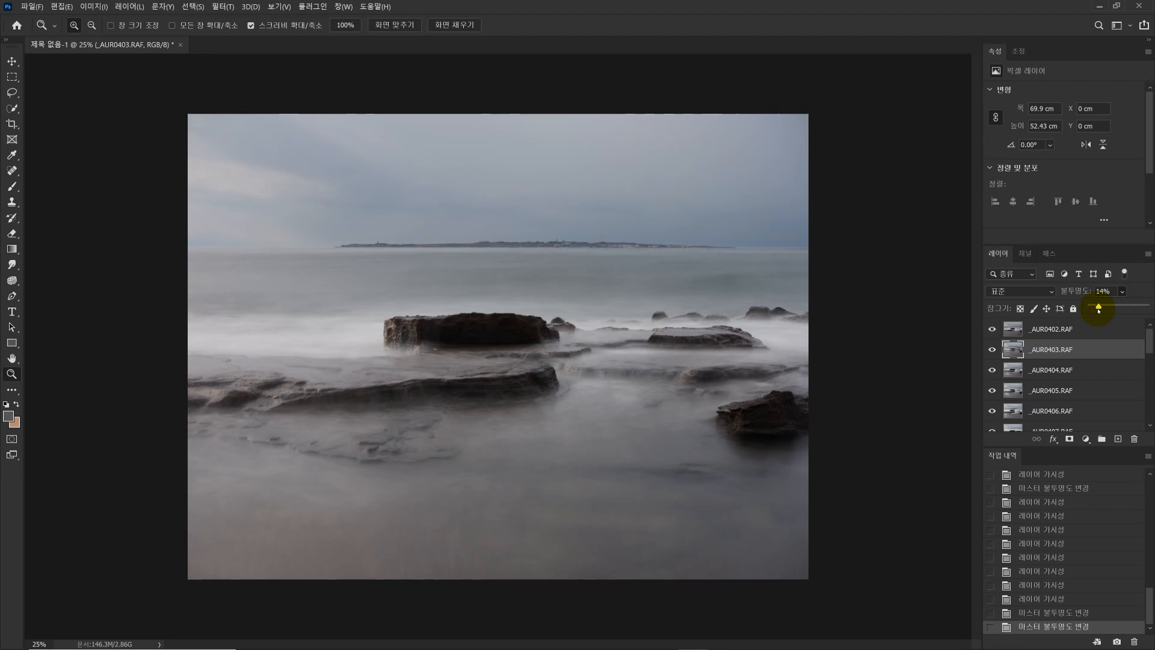
pyautogui.click(1006, 292)
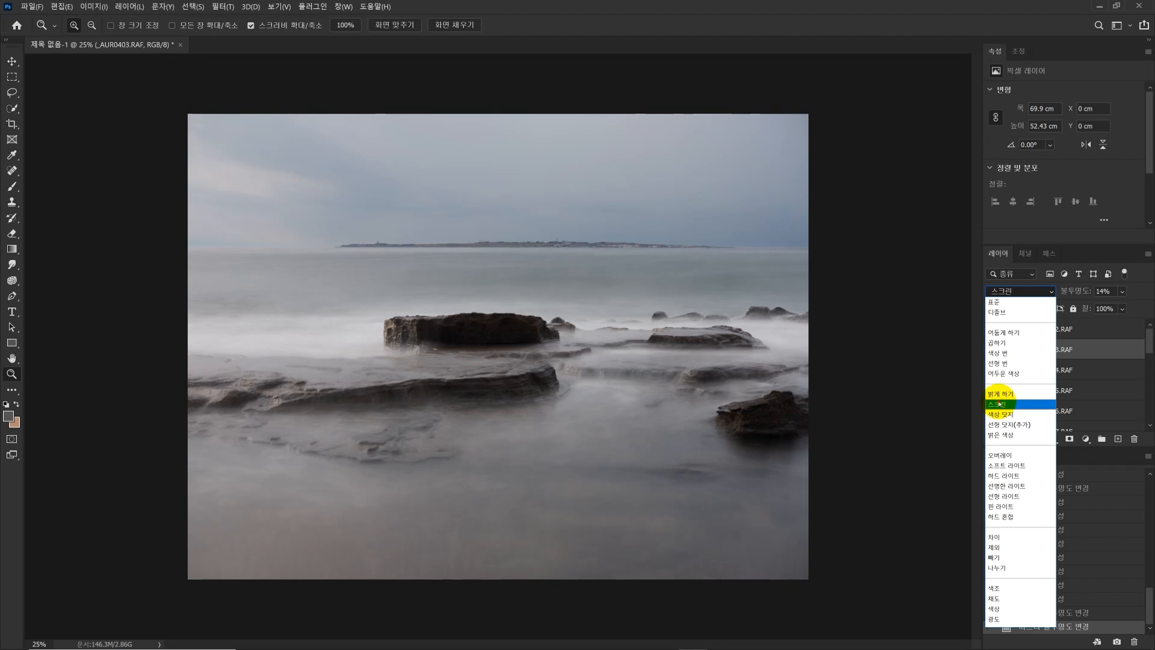
pyautogui.click(997, 404)
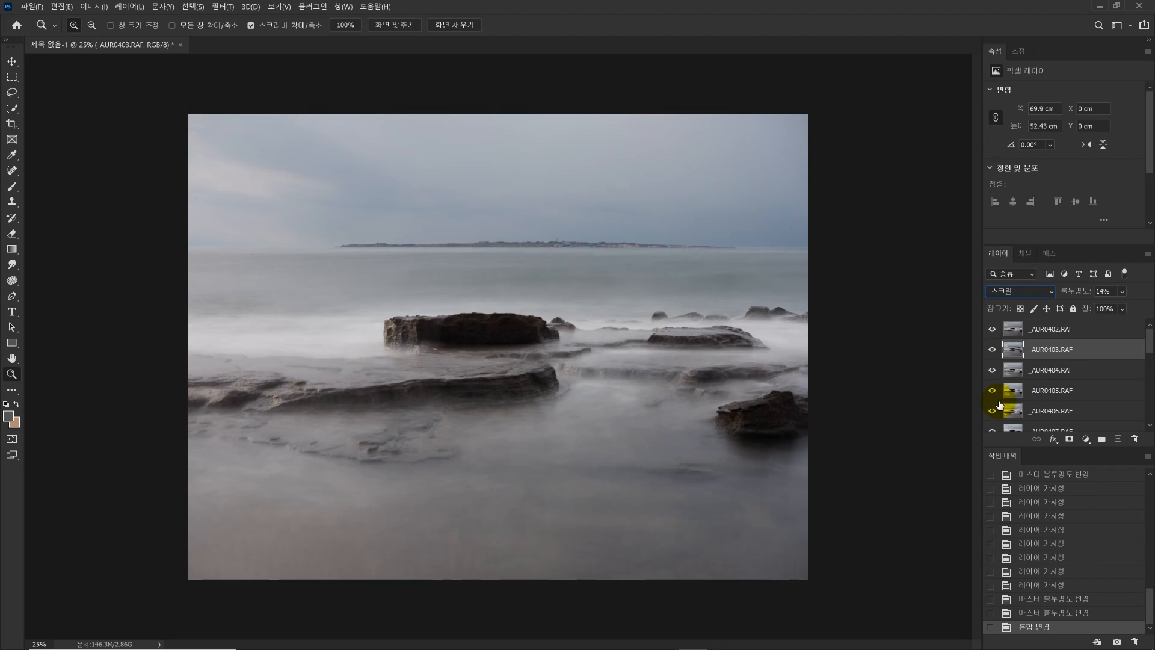
# - Change the blending mode of the _AUR0408.RAF layer to Screen (스크린)
pyautogui.scroll(-1, 1034, 409)
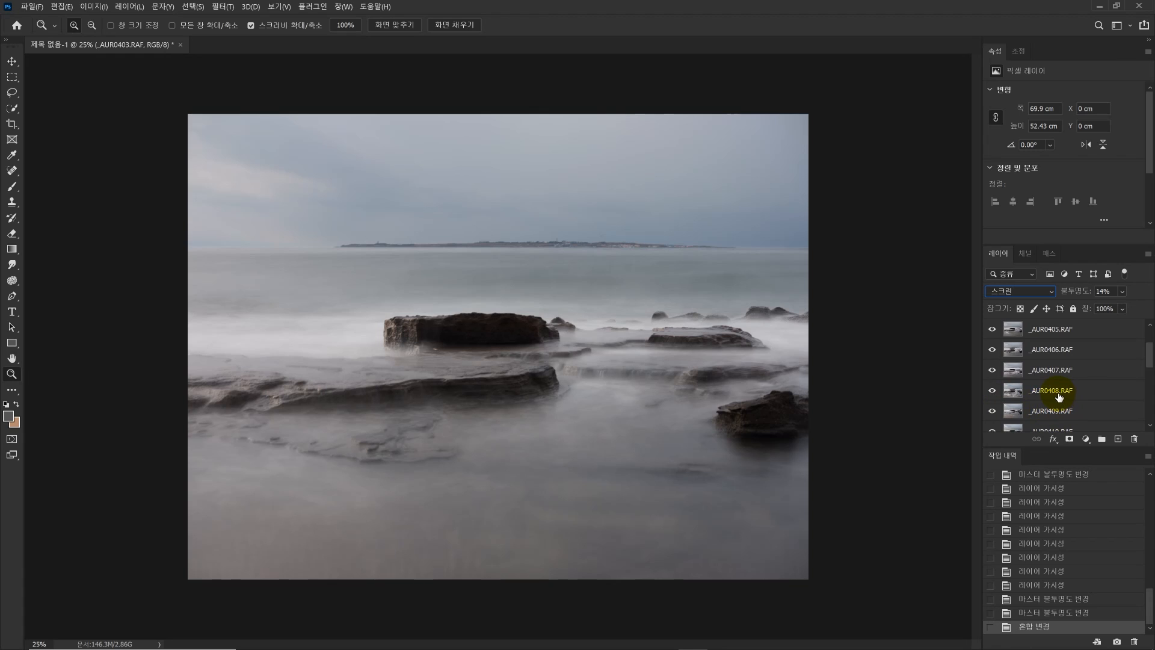
pyautogui.click(1058, 392)
pyautogui.click(1051, 292)
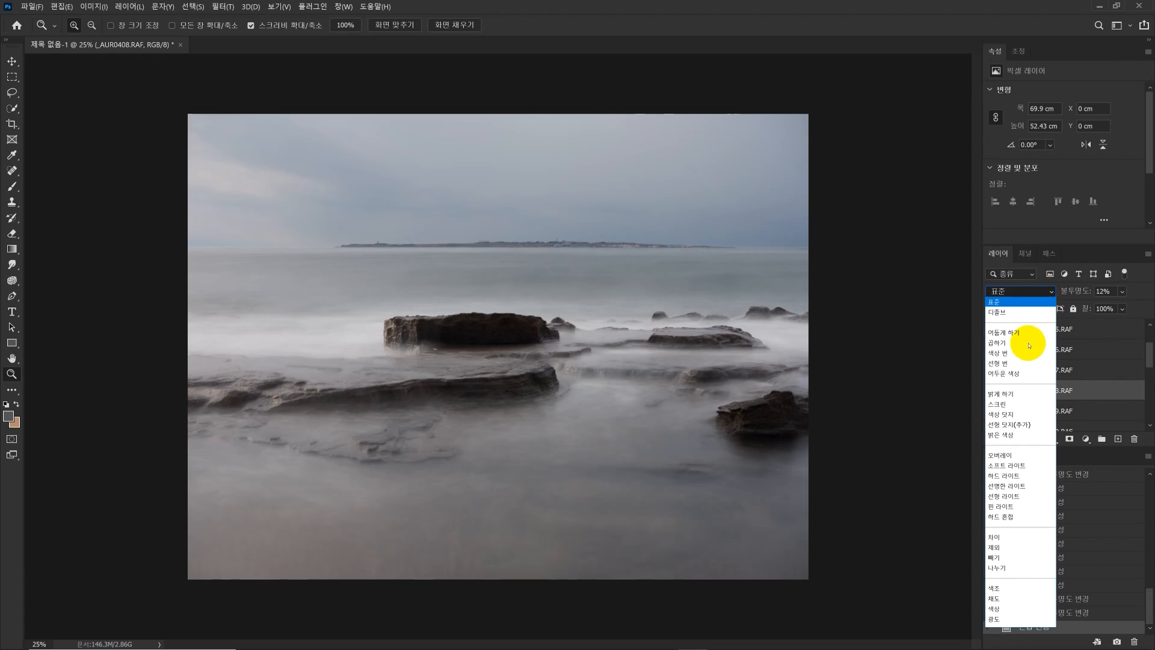
pyautogui.click(1003, 407)
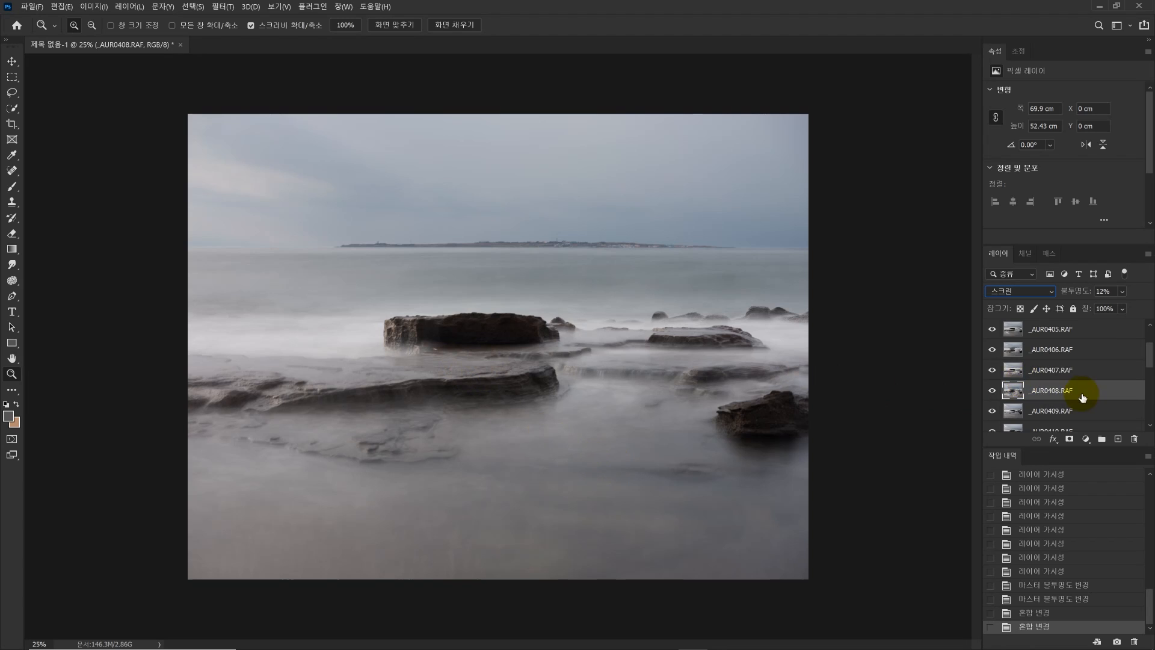
pyautogui.scroll(-5, 1095, 399)
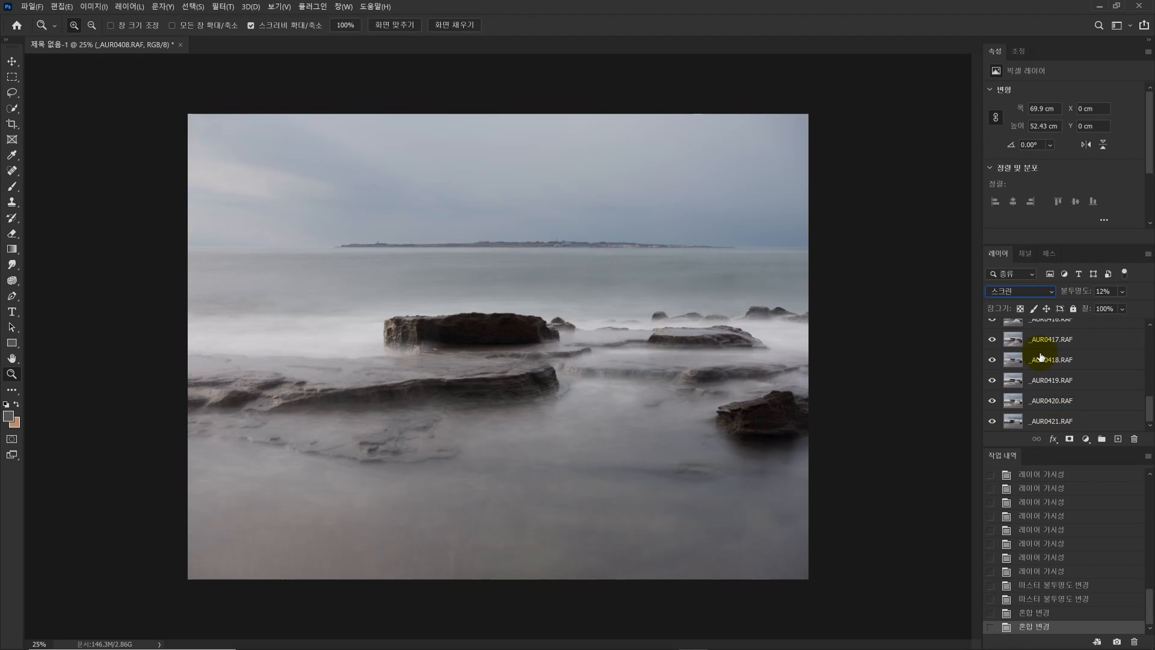
pyautogui.click(130, 6)
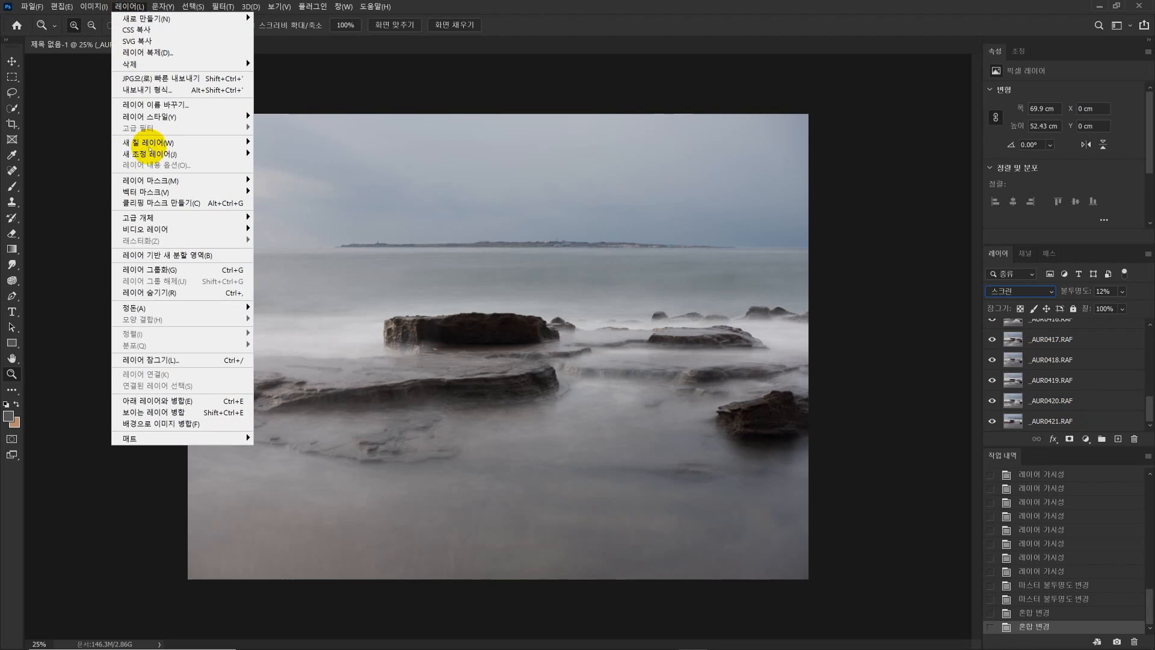
pyautogui.moveTo(238, 218)
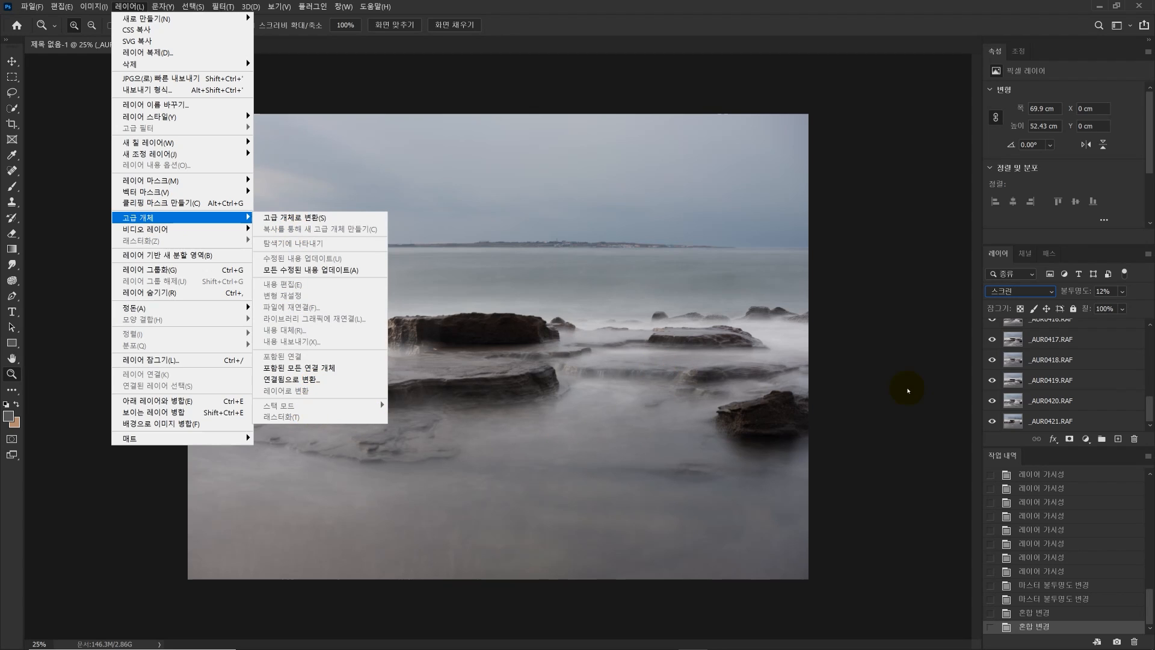
pyautogui.click(901, 427)
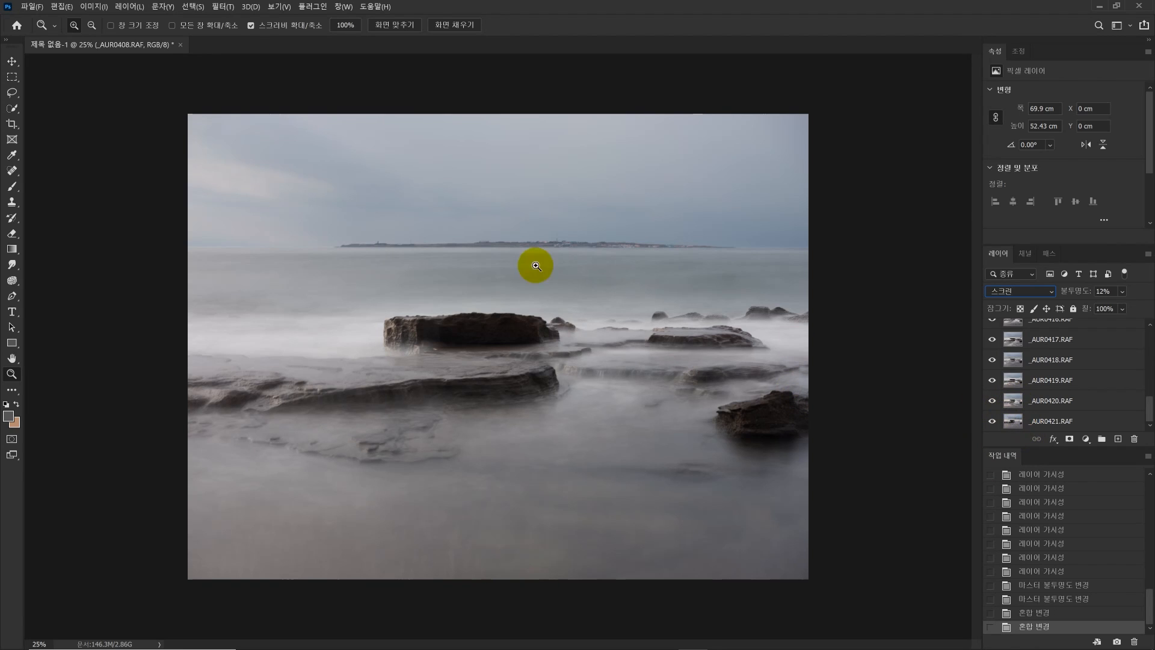
# - Close the untitled seascape document without saving its changes
pyautogui.click(180, 44)
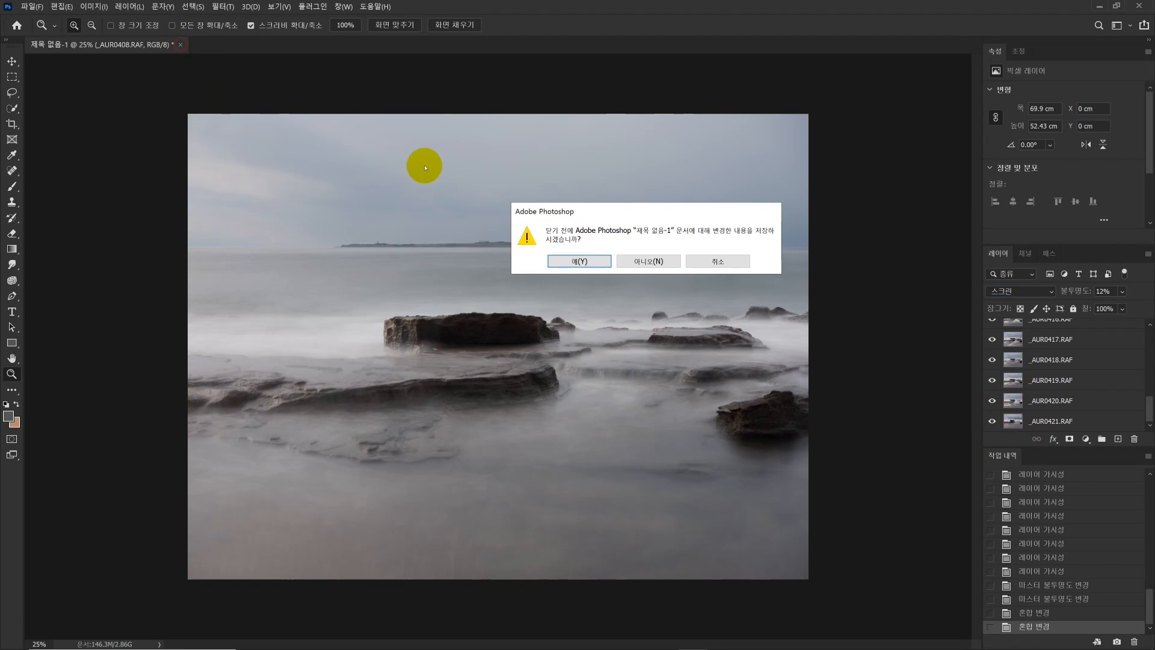
pyautogui.click(626, 263)
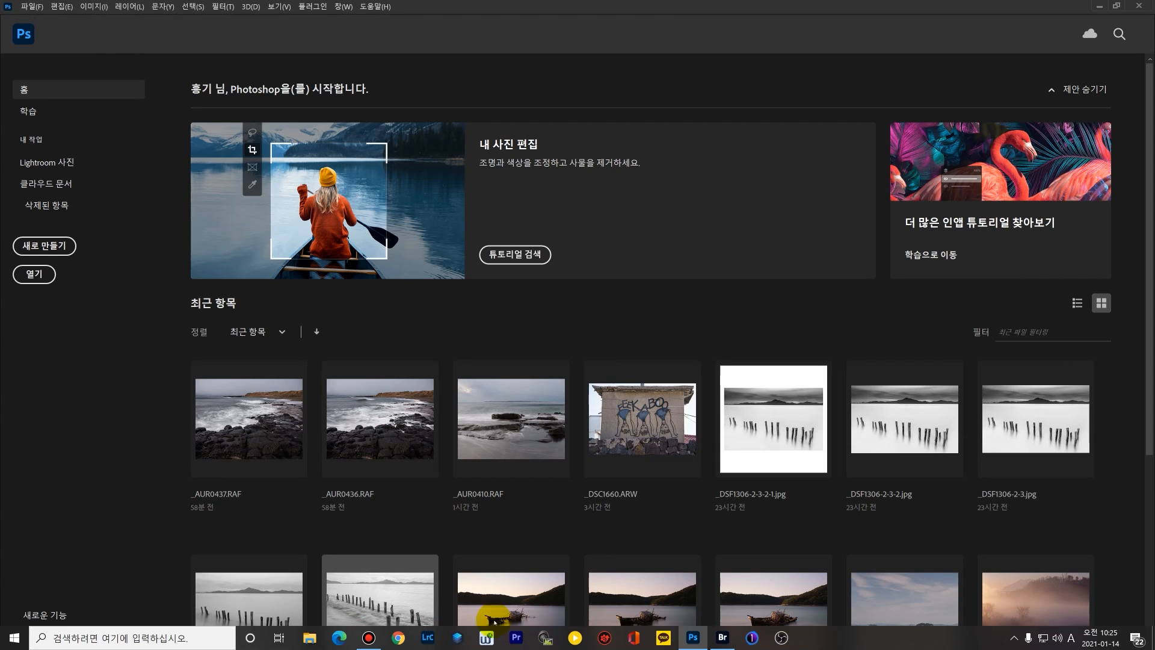
# - Switch to Bridge and preview the rocky coast waterfall frames from _AUR0505.RAF to _AUR0510.RAF, comparing the water flow at their different shutter speeds
pyautogui.click(723, 637)
pyautogui.scroll(-9, 1097, 470)
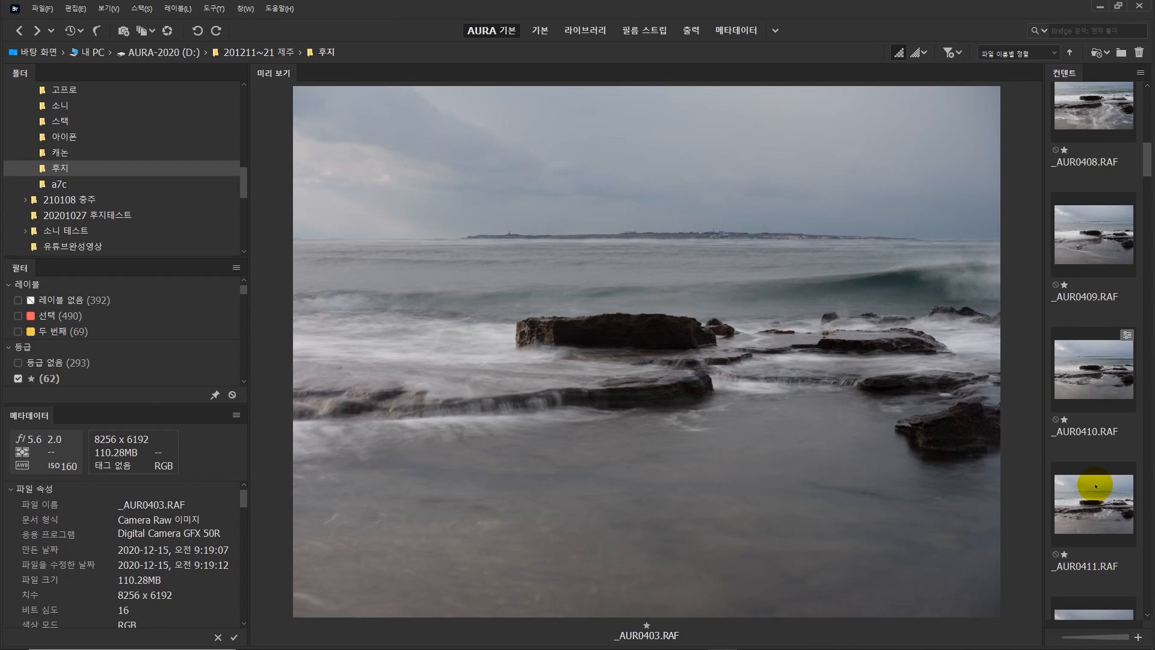
pyautogui.click(1092, 438)
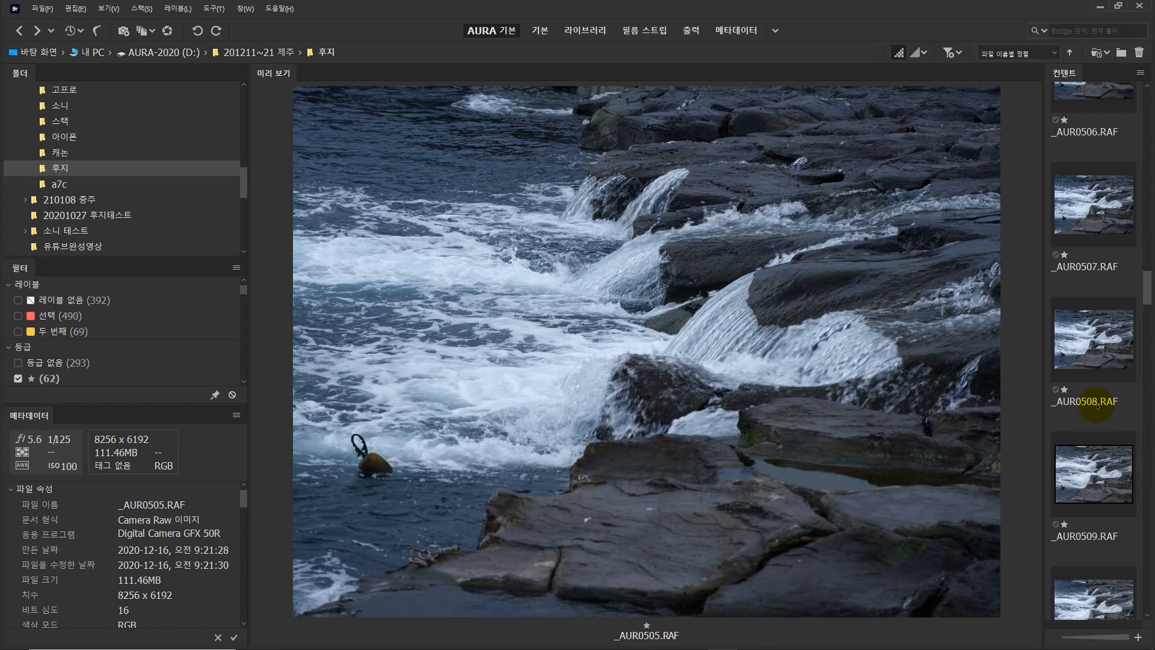
pyautogui.scroll(3, 1096, 403)
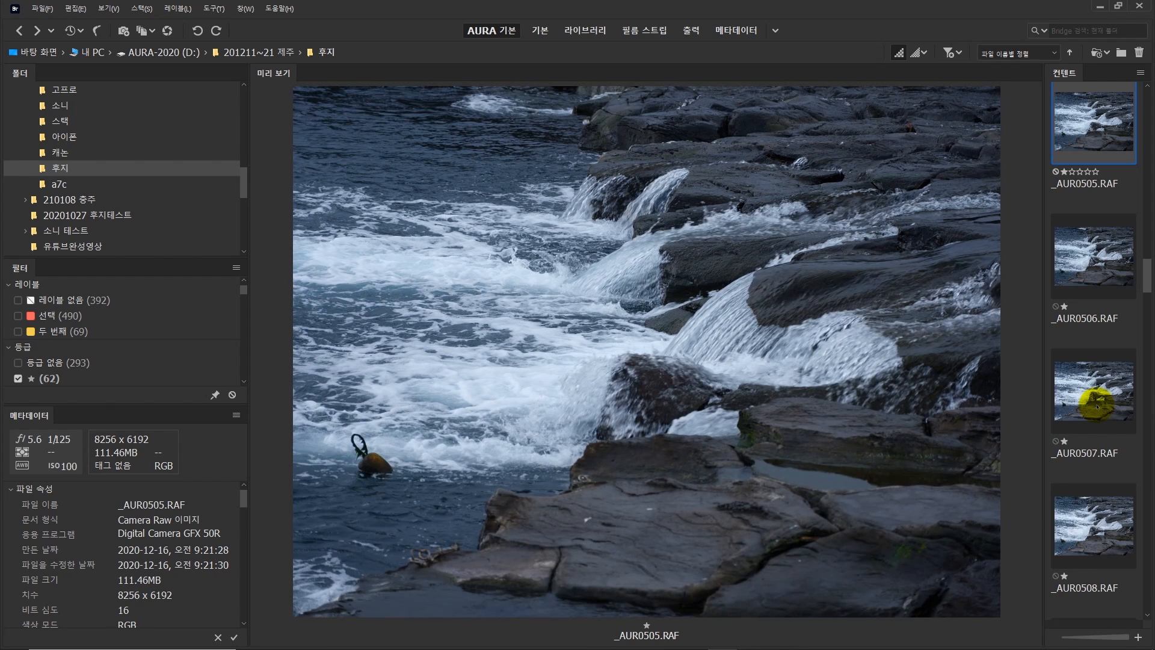
pyautogui.click(1080, 257)
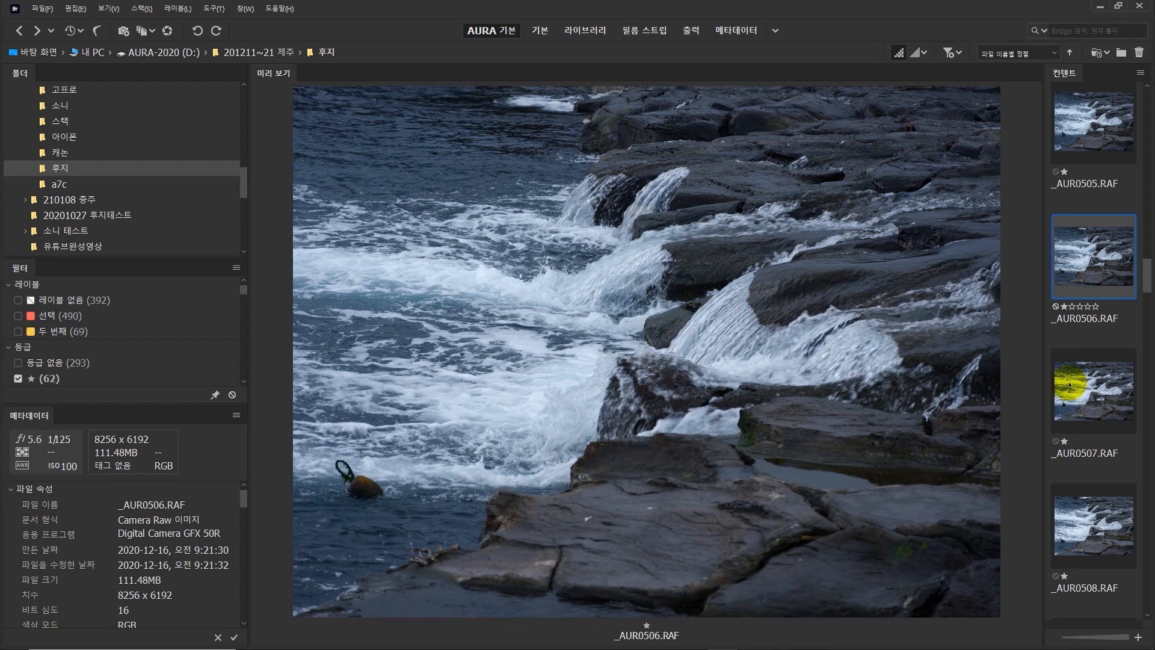
pyautogui.click(1077, 406)
pyautogui.scroll(-6, 1083, 374)
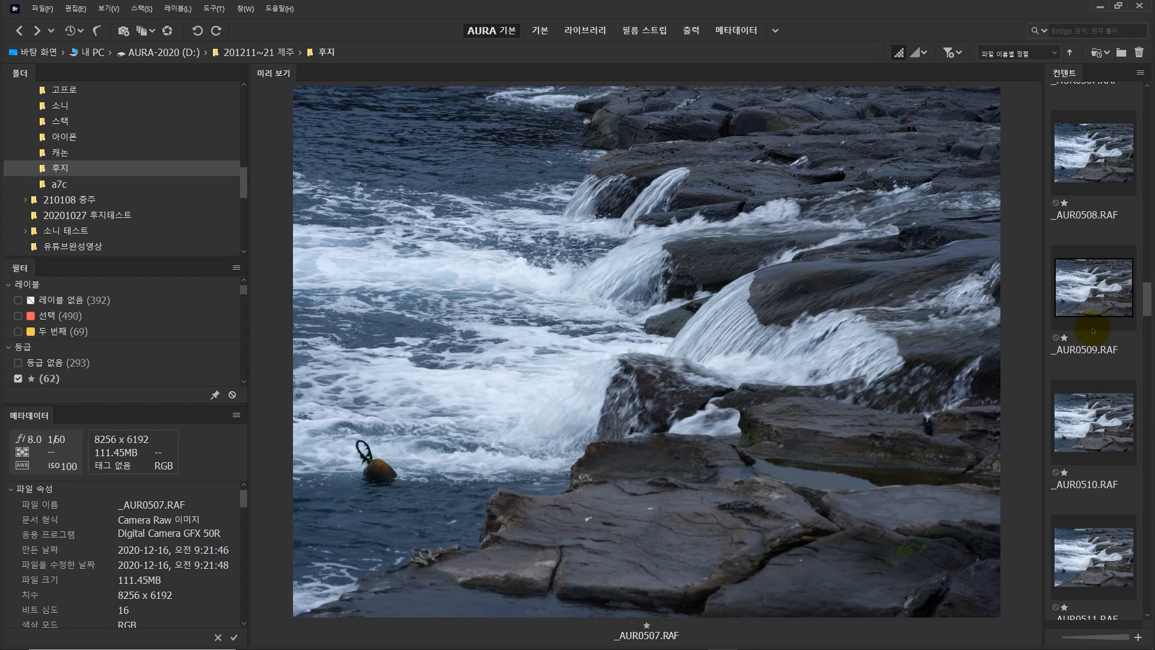
pyautogui.click(1092, 295)
pyautogui.click(1086, 441)
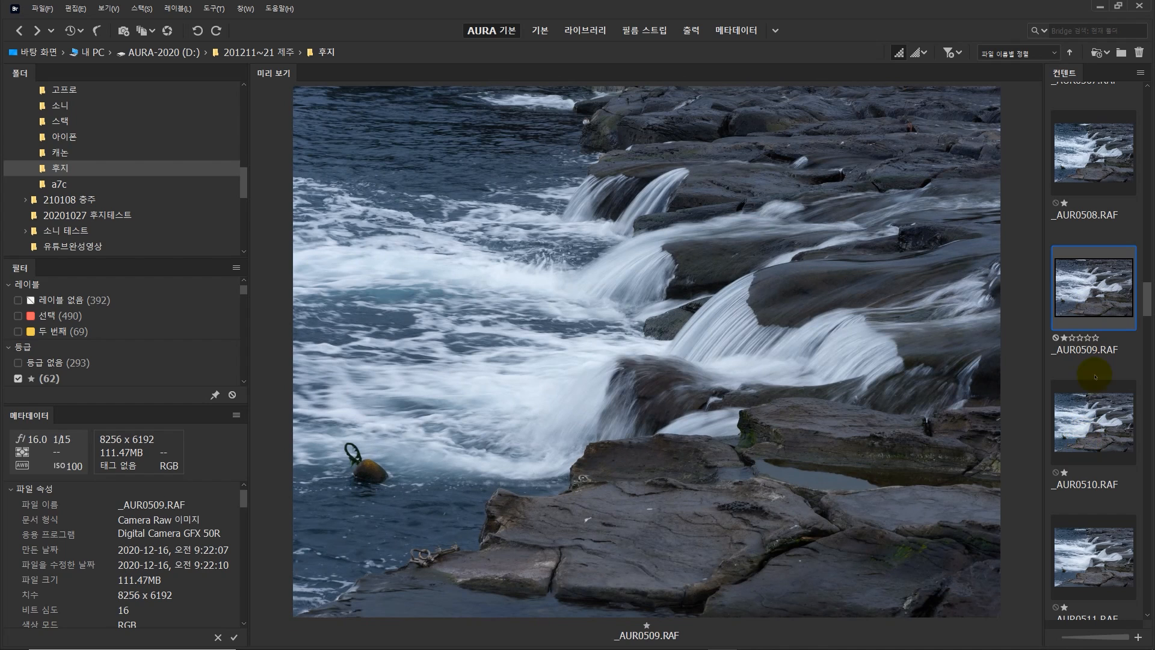
# - Compare the water motion in the shorter exposures _AUR0508.RAF, _AUR0507.RAF and _AUR0506.RAF with that in the slower _AUR0511.RAF
pyautogui.click(1083, 152)
pyautogui.scroll(4, 1085, 274)
pyautogui.click(1084, 283)
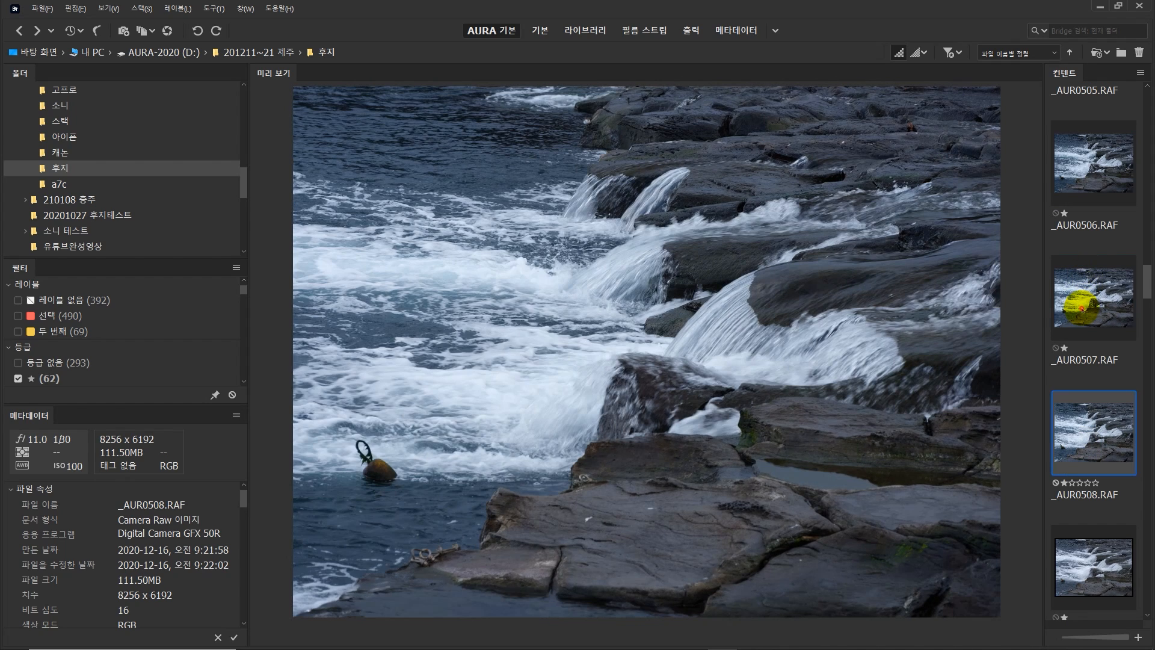
pyautogui.click(1086, 159)
pyautogui.scroll(2, 1089, 193)
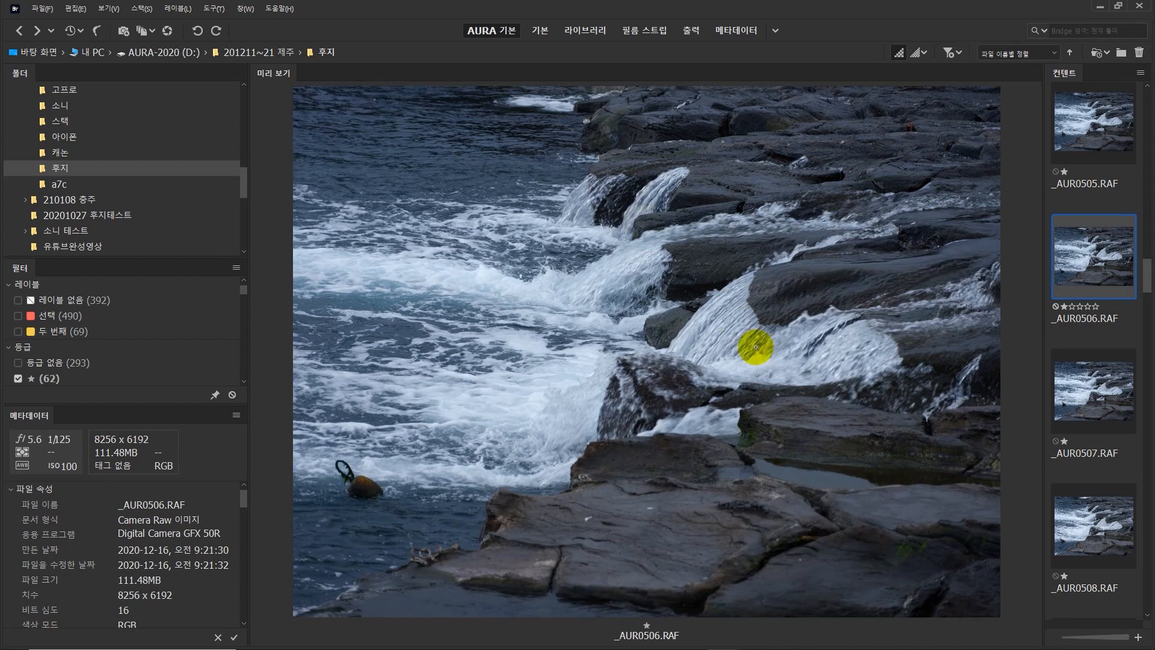
pyautogui.scroll(-5, 1092, 418)
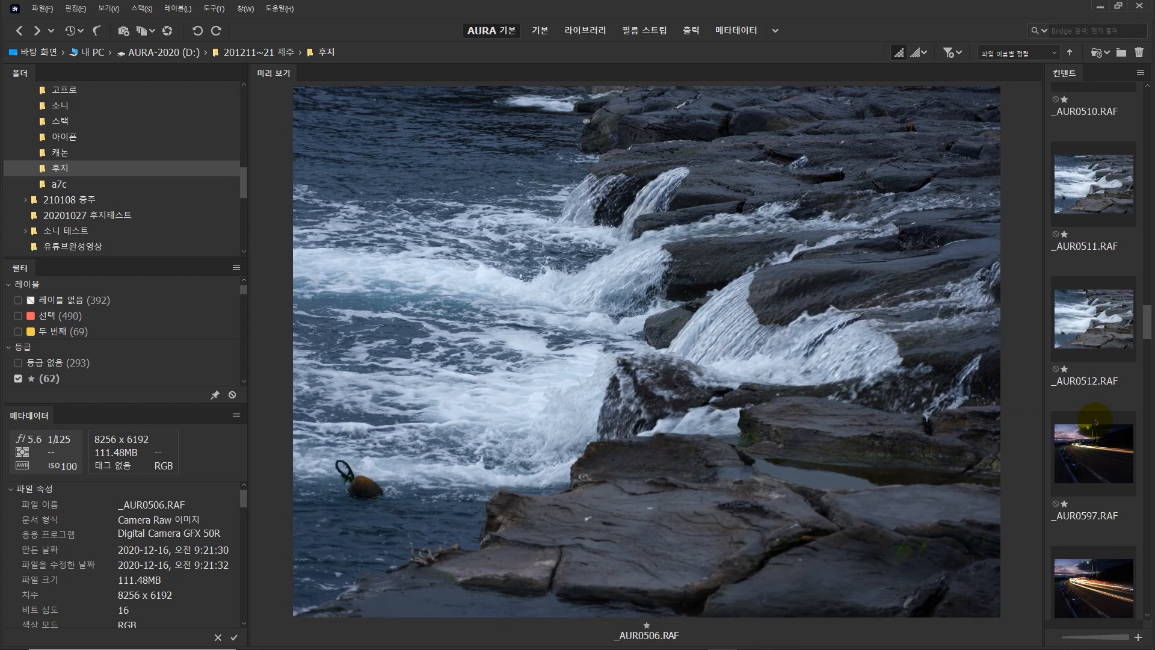
pyautogui.click(1101, 328)
pyautogui.scroll(2, 1102, 329)
pyautogui.click(1090, 389)
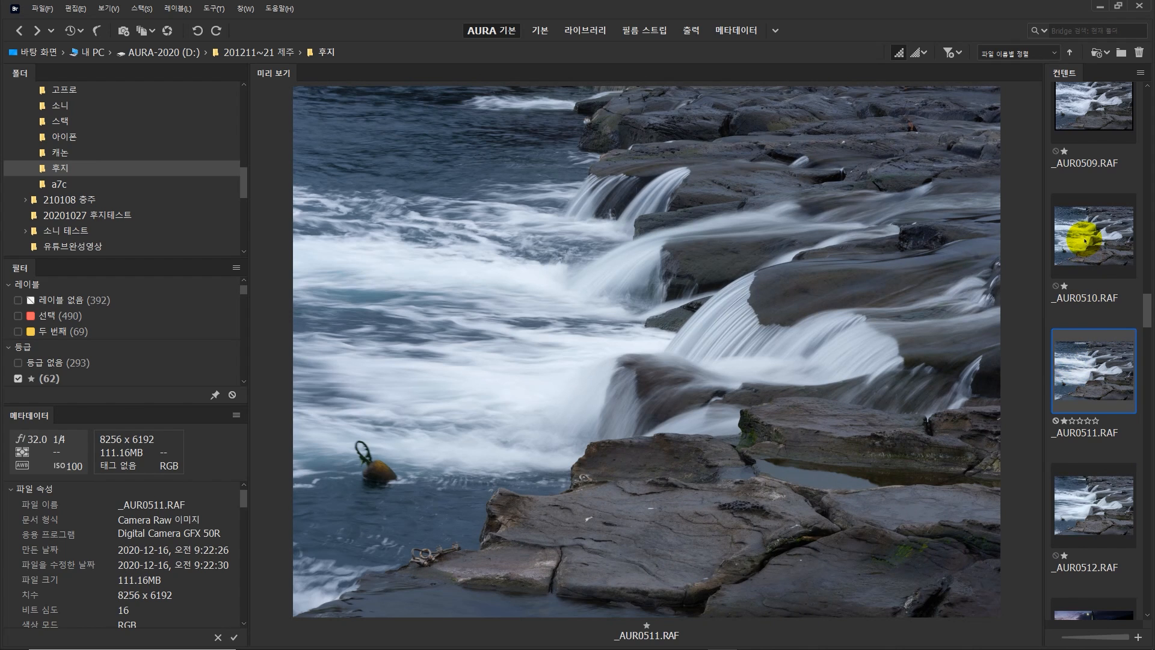
# - Load the night road light-trail frames _AUR0597.RAF through _AUR0607.RAF as layers of a single Photoshop document
pyautogui.scroll(-2, 1103, 448)
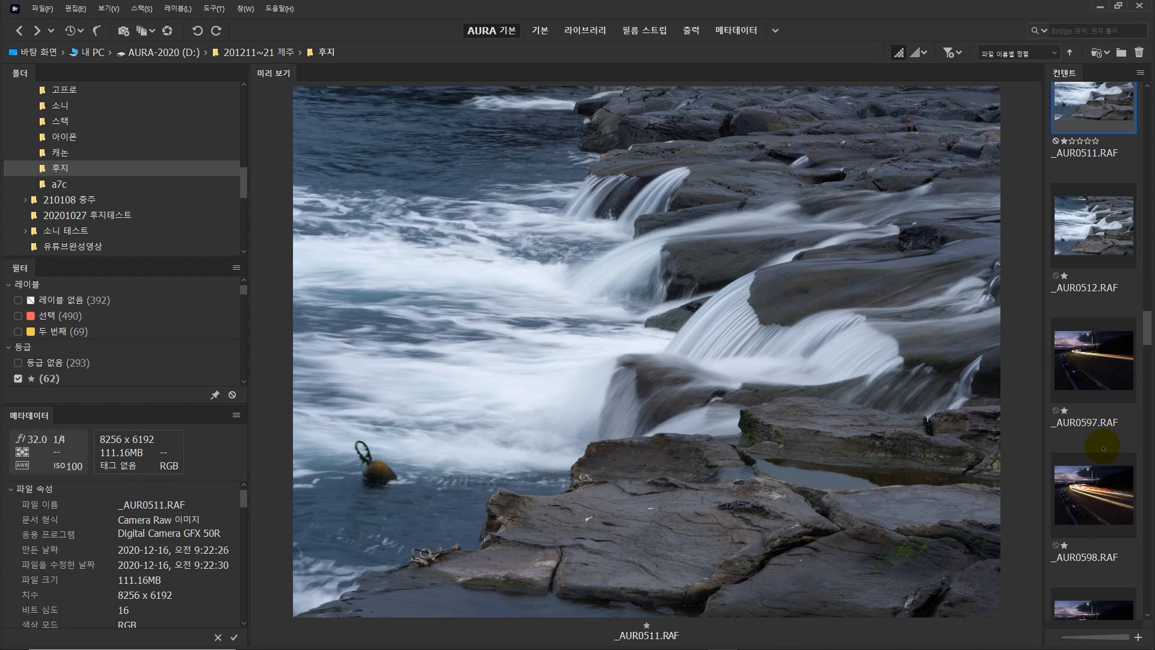
pyautogui.click(1091, 383)
pyautogui.scroll(-8, 1083, 433)
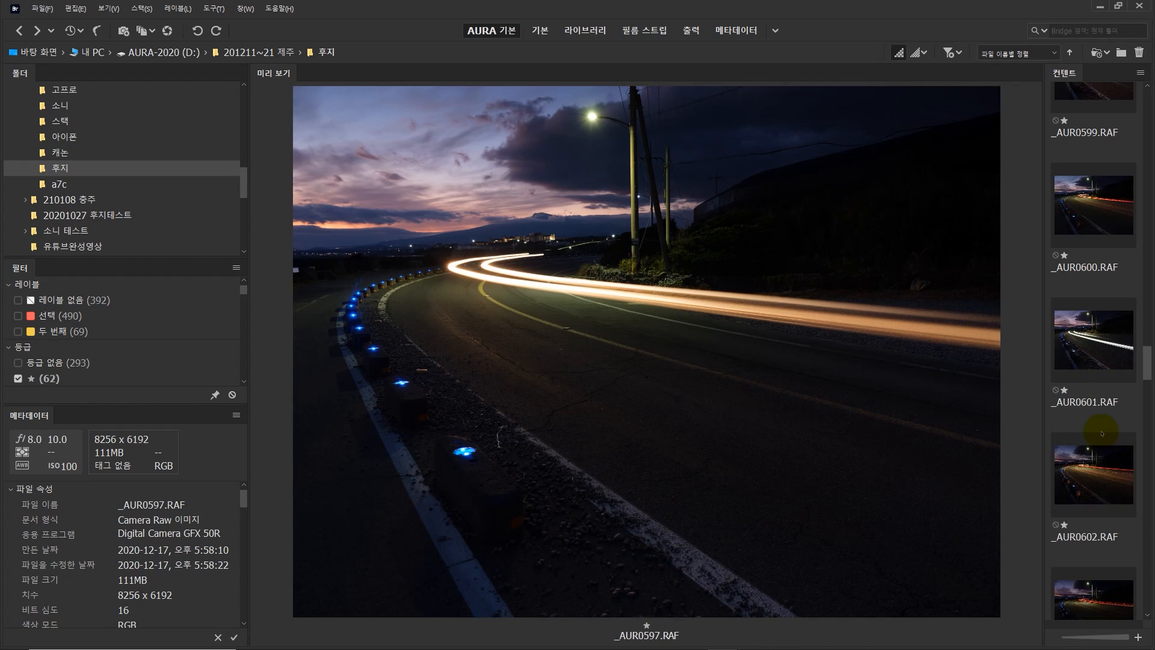
pyautogui.scroll(-4, 1083, 500)
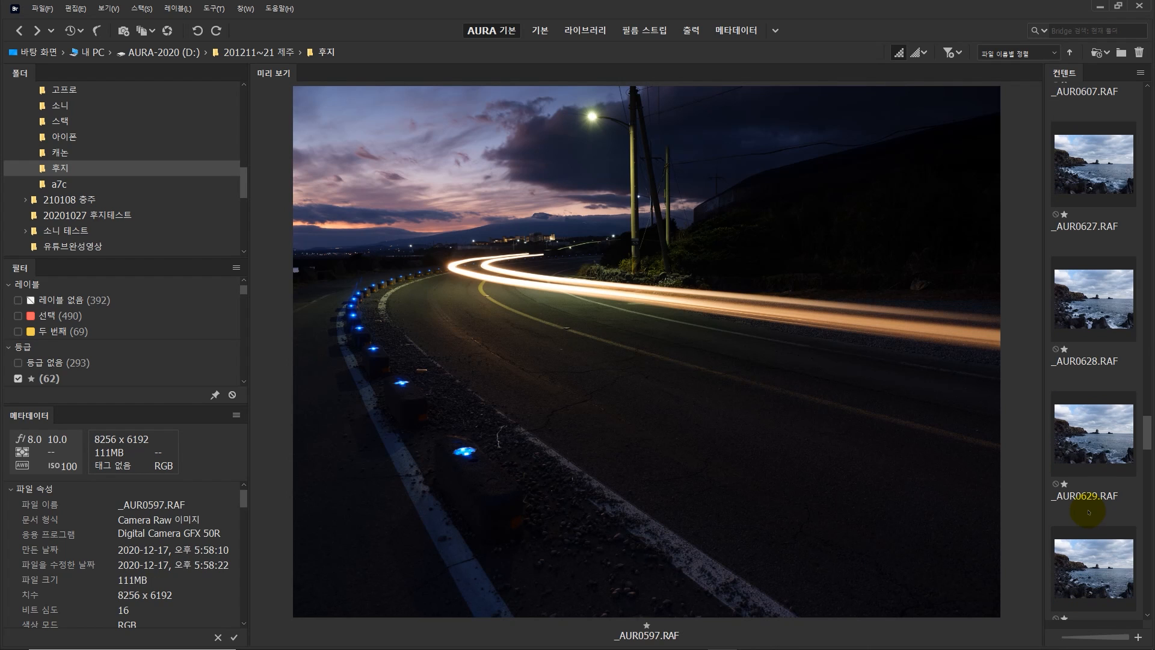
pyautogui.scroll(-10, 1089, 512)
pyautogui.scroll(9, 1093, 521)
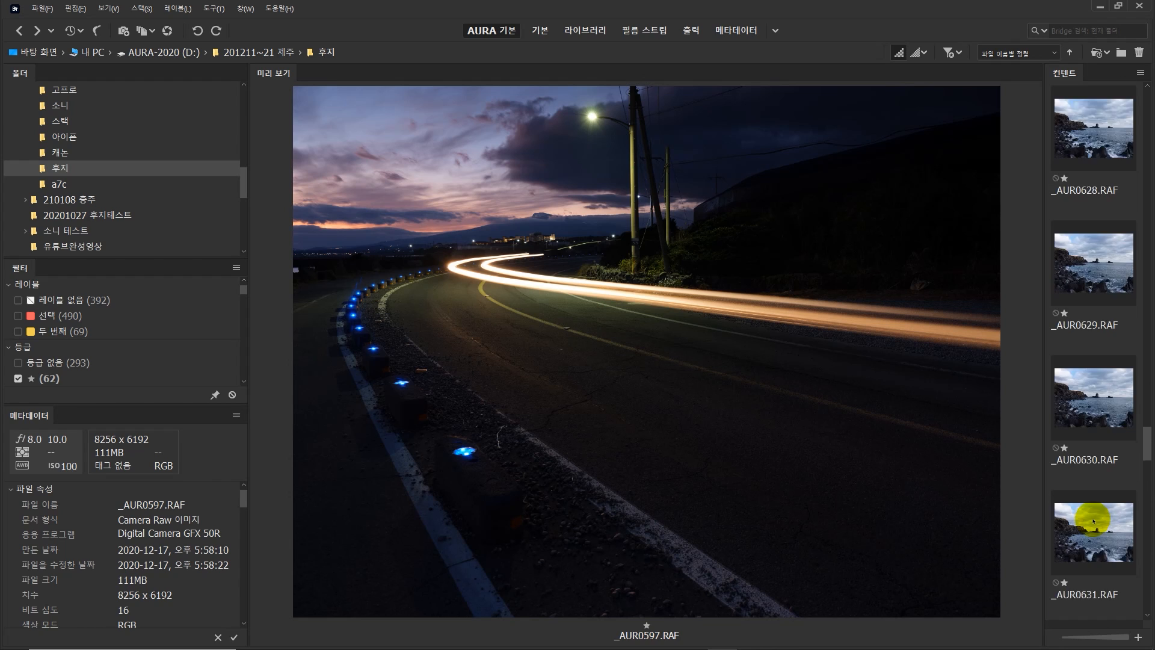
pyautogui.scroll(7, 1093, 521)
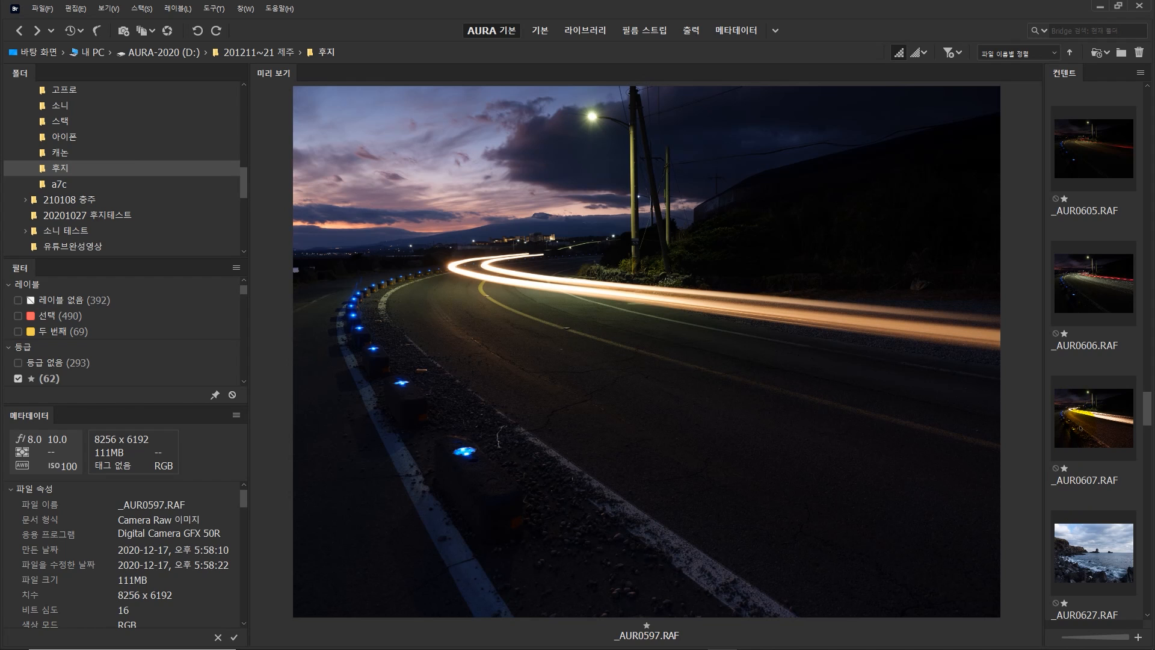
pyautogui.keyDown('shift'); pyautogui.click(1080, 424); pyautogui.keyUp('shift')
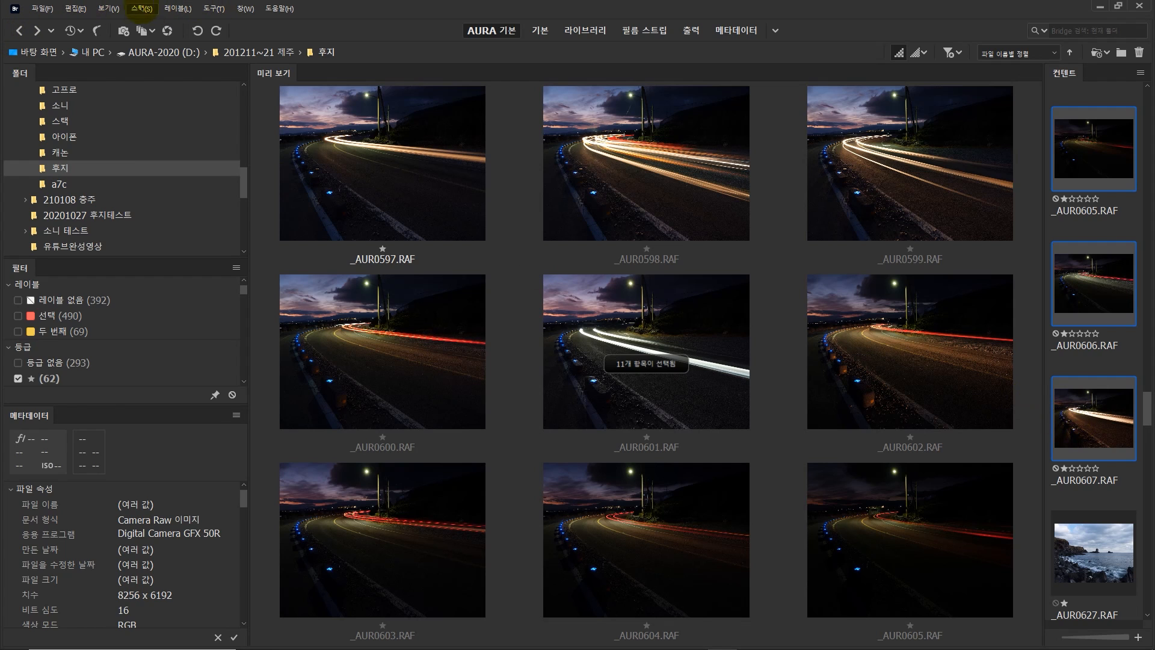
pyautogui.click(215, 9)
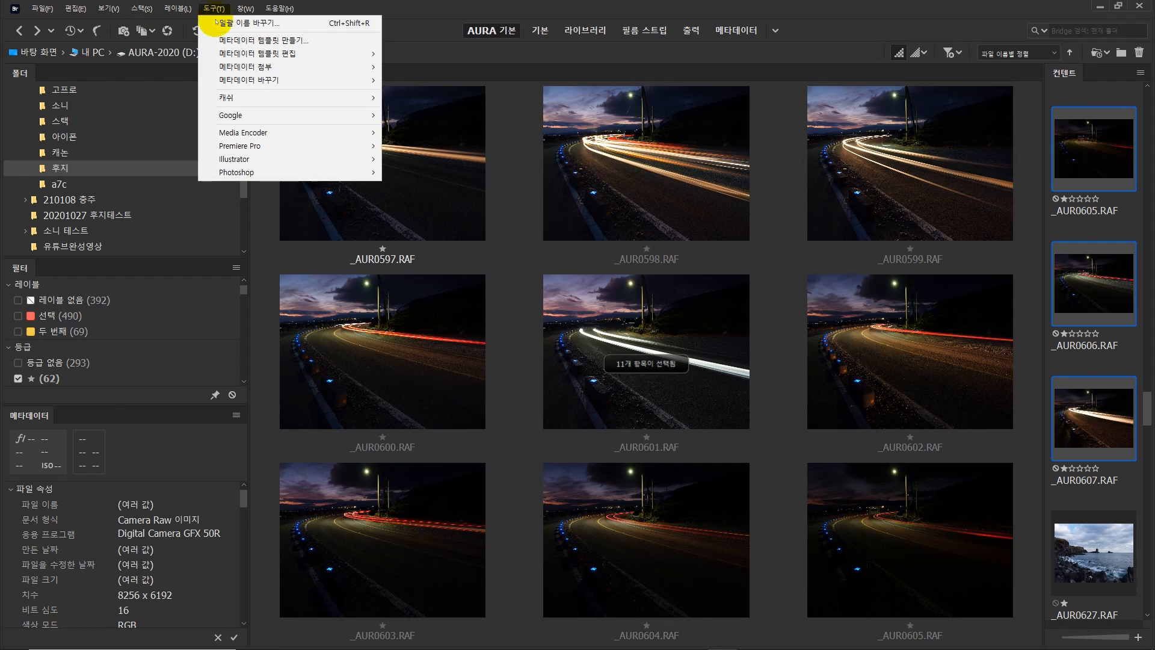
pyautogui.moveTo(330, 172)
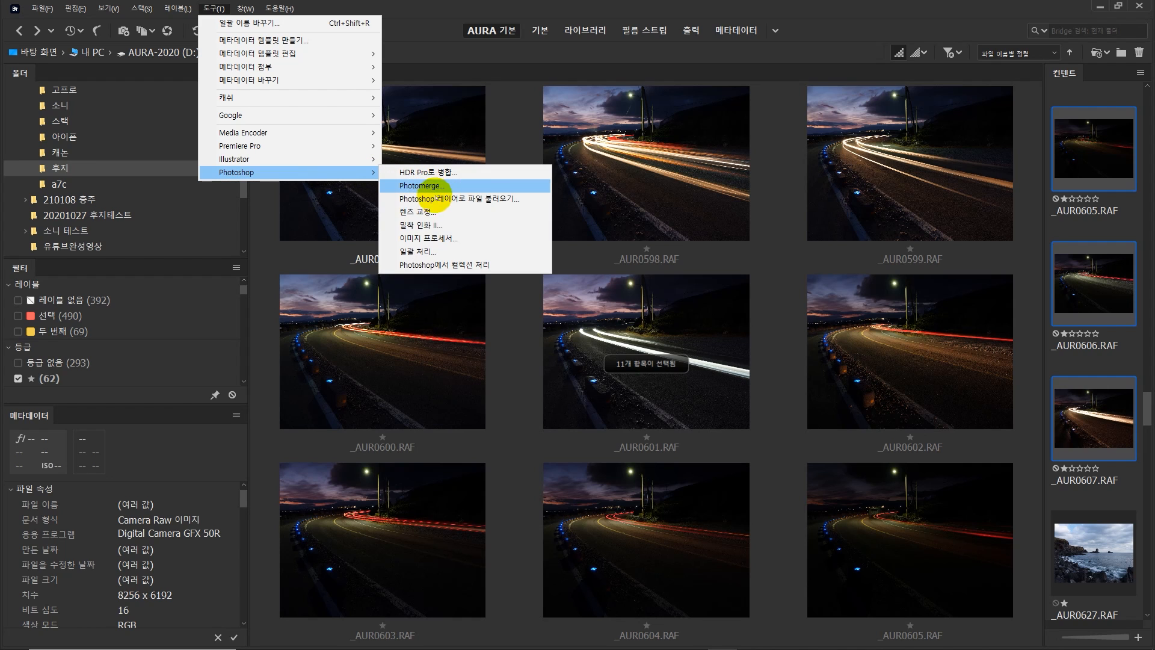
pyautogui.click(441, 199)
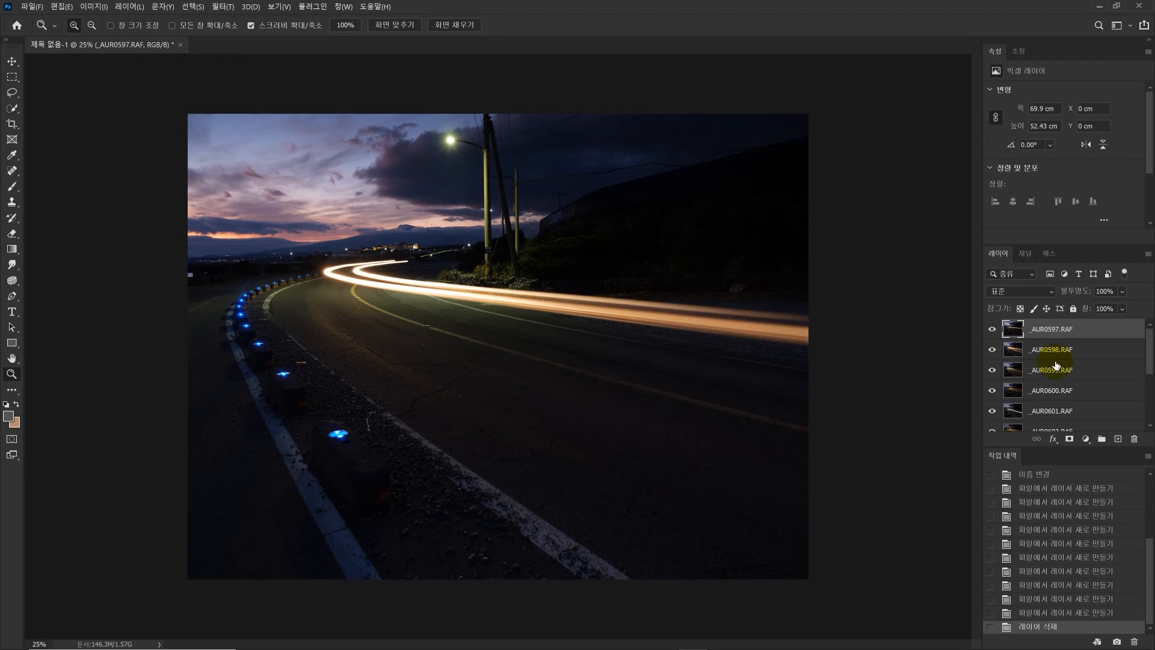
# - Select all the light-trail layers from _AUR0597.RAF to _AUR0607.RAF and convert them into one smart object
pyautogui.scroll(-4, 1071, 368)
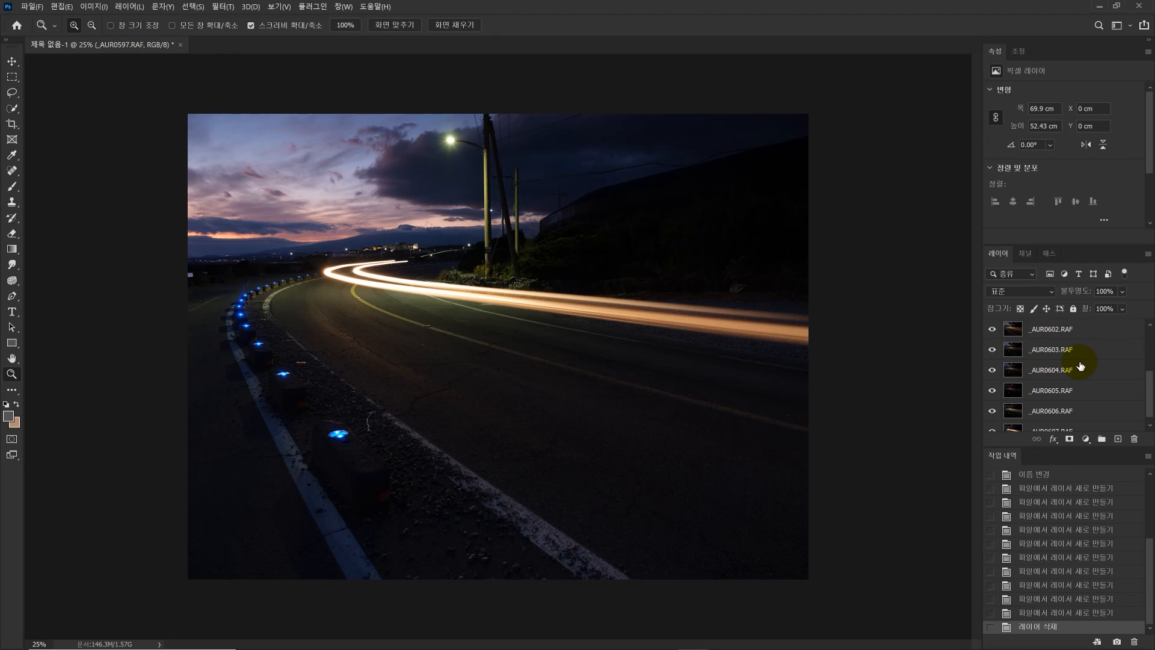
pyautogui.click(1057, 422)
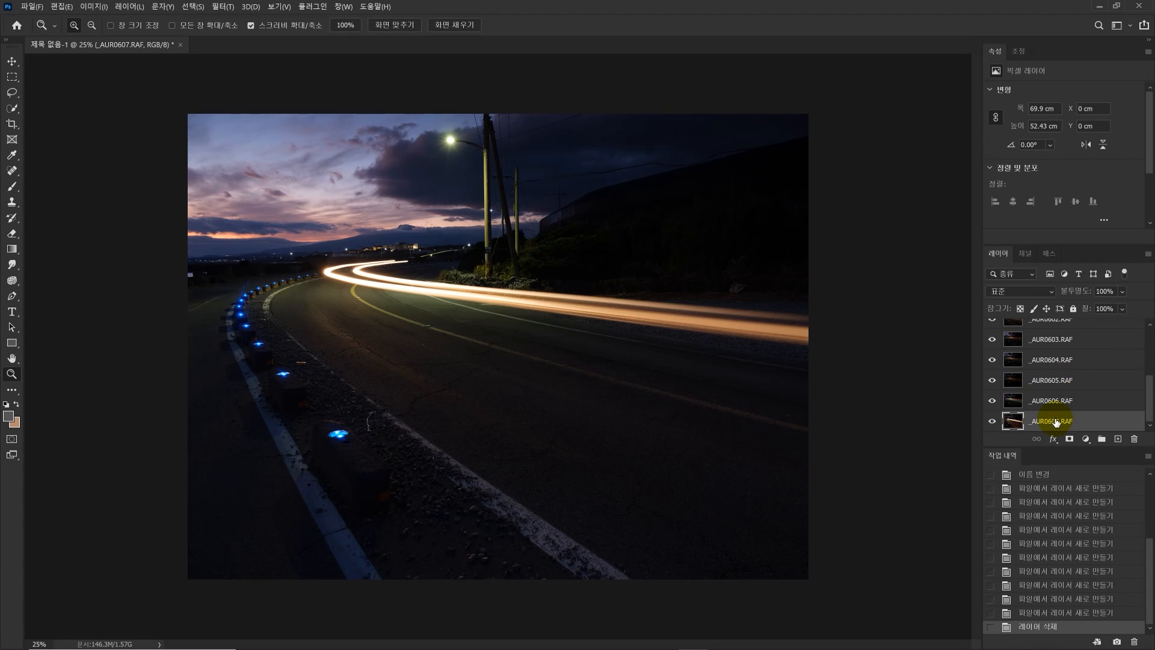
pyautogui.scroll(3, 1060, 423)
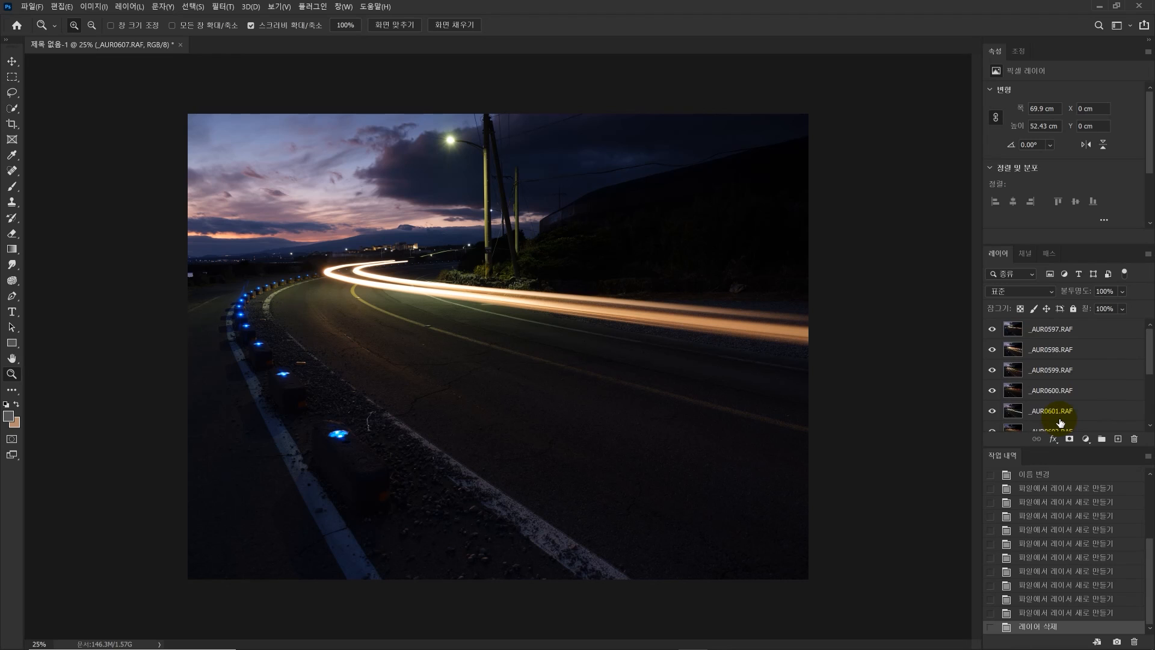
pyautogui.keyDown('shift'); pyautogui.click(1057, 329); pyautogui.keyUp('shift')
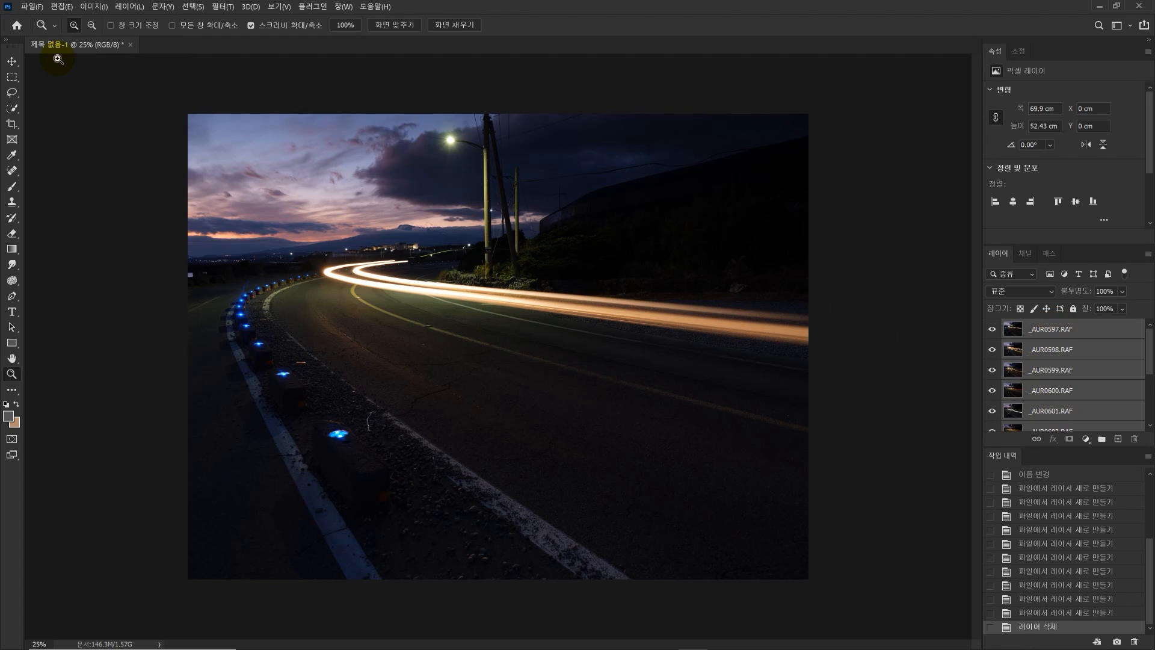
pyautogui.click(129, 7)
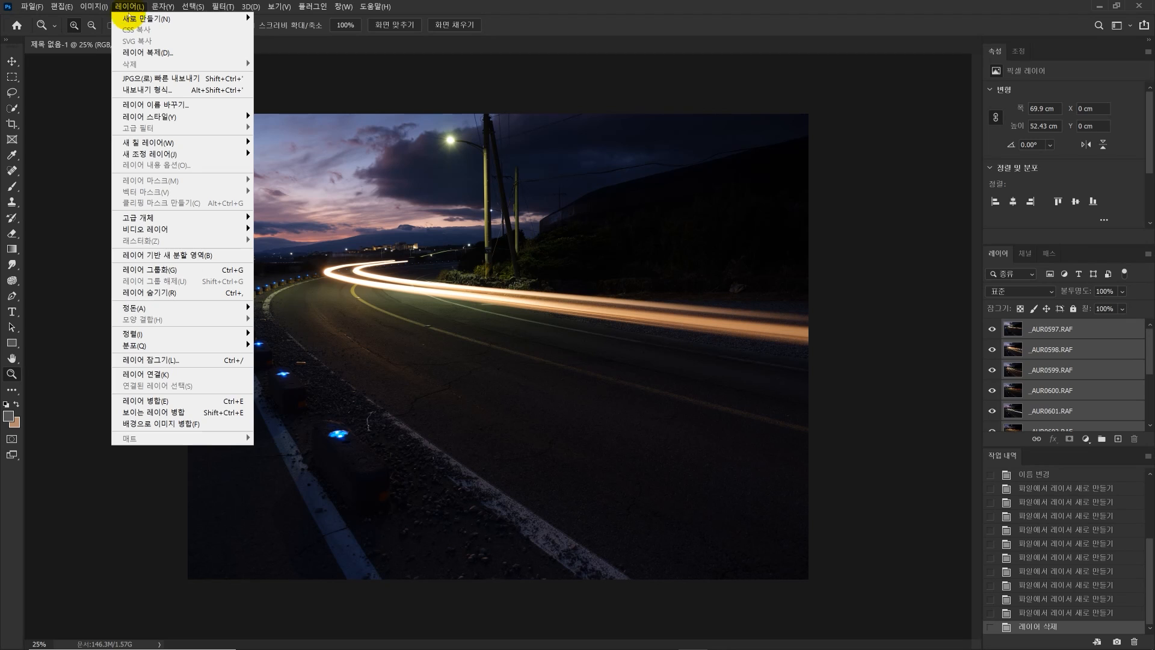
pyautogui.moveTo(196, 217)
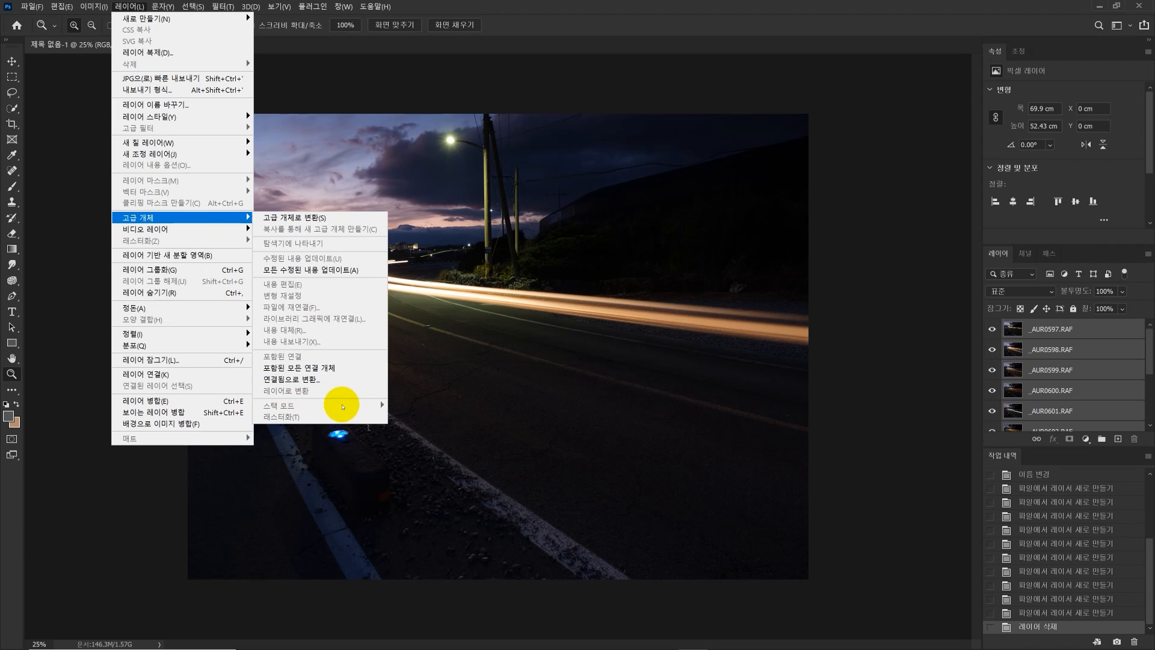
pyautogui.click(300, 218)
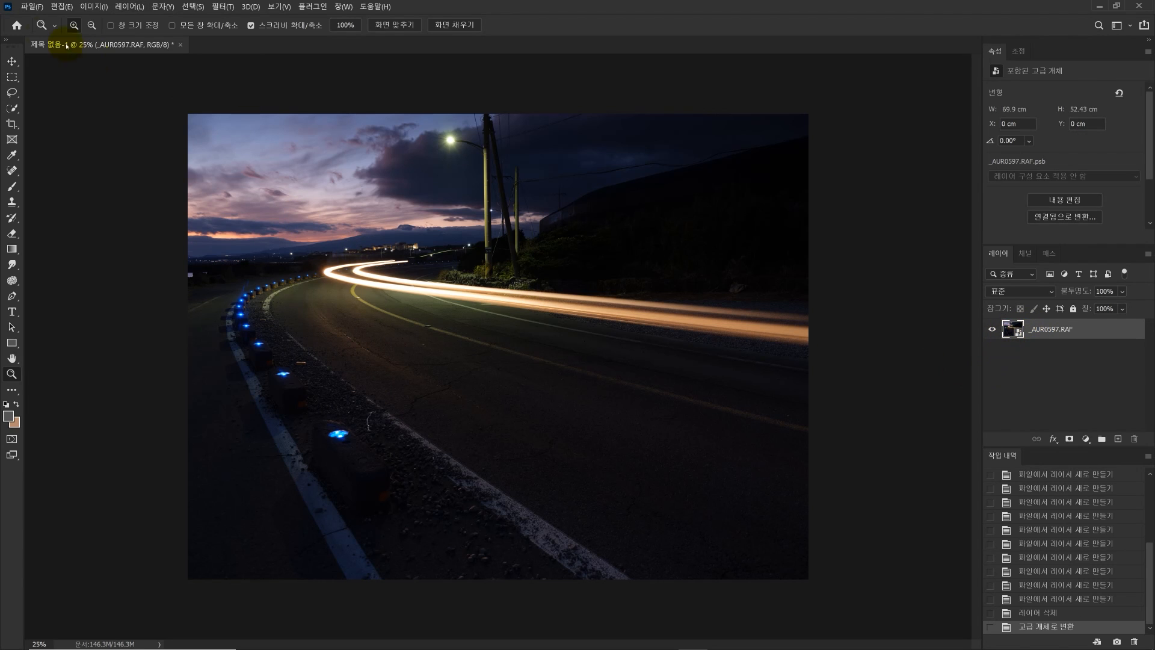
# - Try the Mean (평균값) stack mode on the light-trail smart object and undo it
pyautogui.click(119, 8)
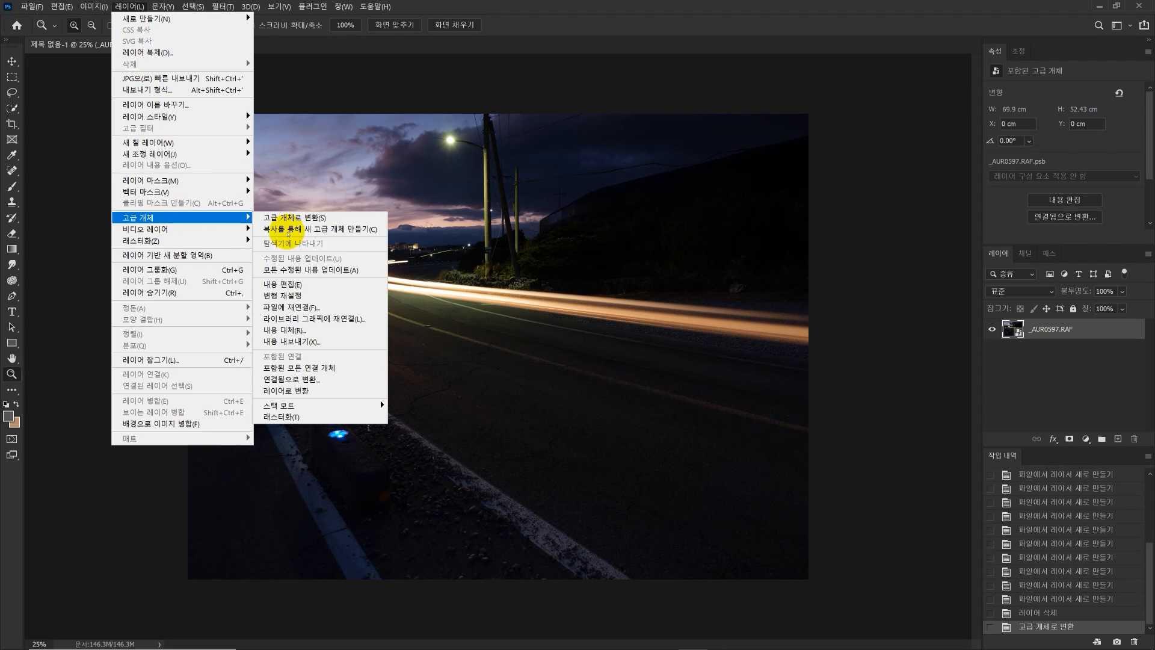
pyautogui.moveTo(302, 406)
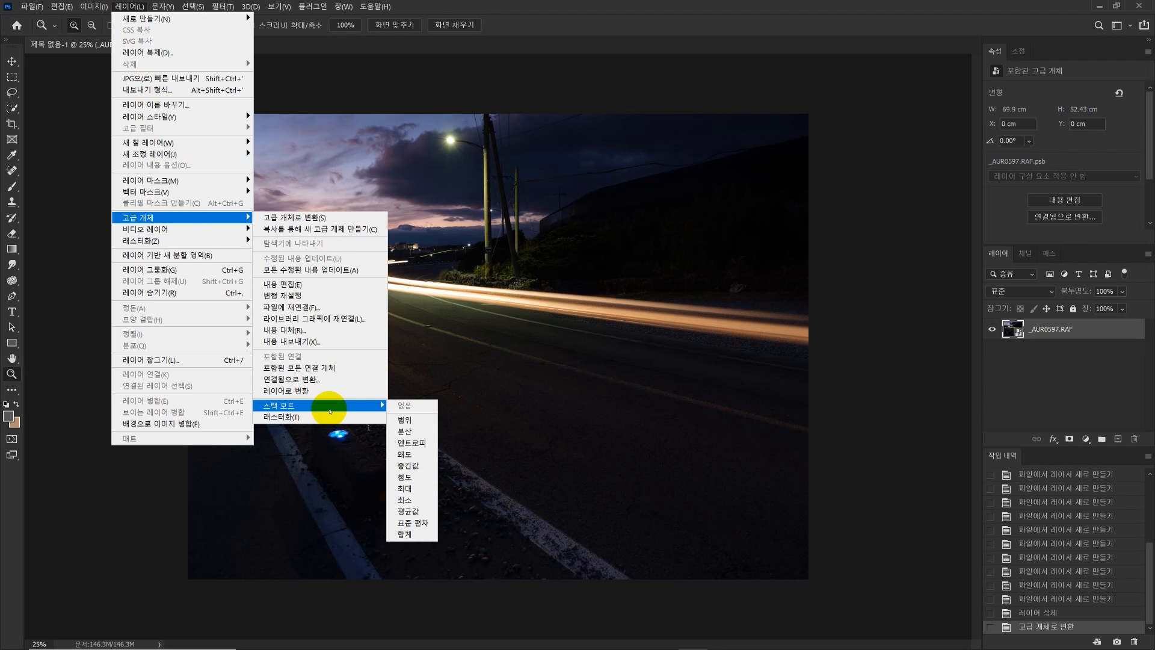
pyautogui.click(402, 510)
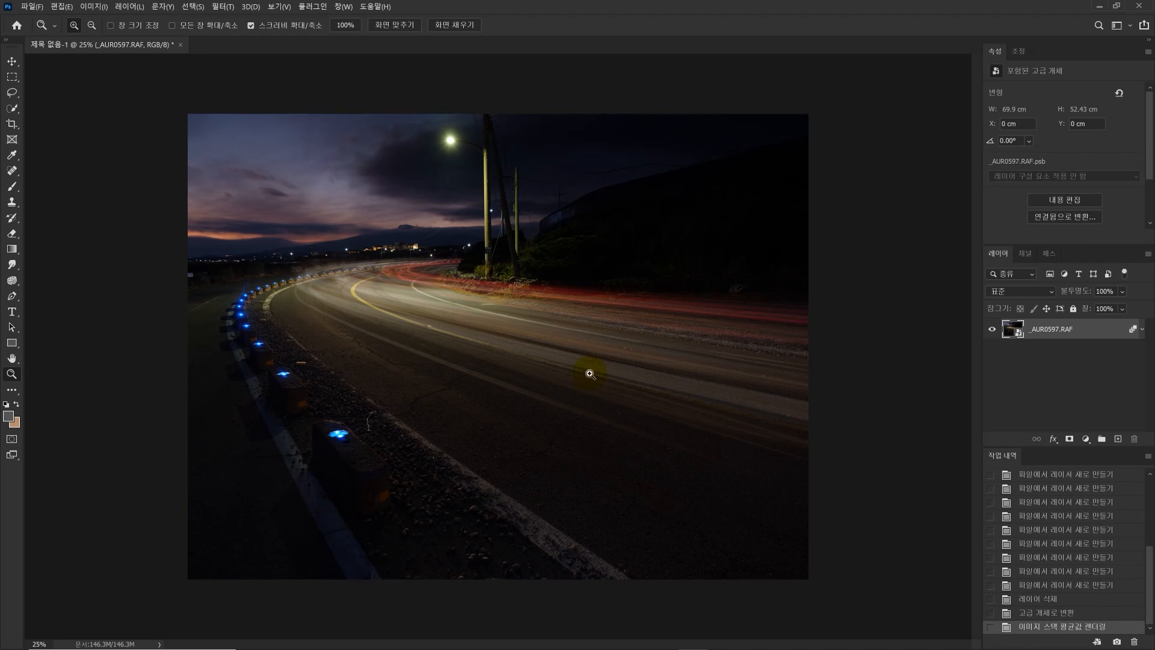
pyautogui.click(1045, 616)
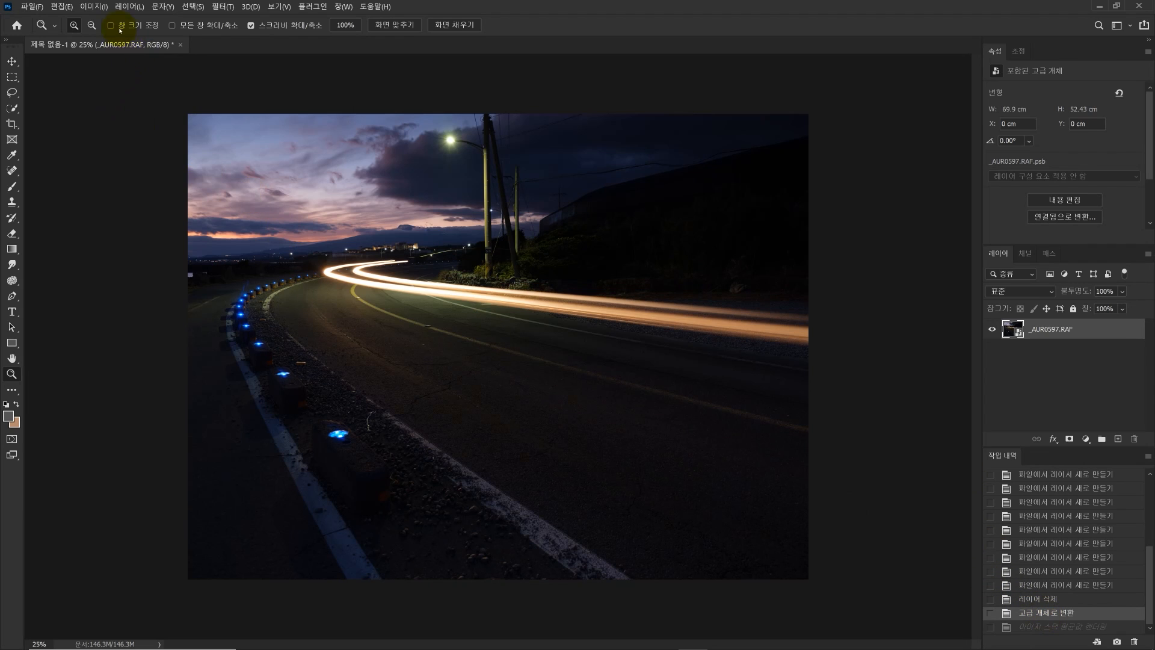
# - Try the Maximum (최대) stack mode on the smart object and revert the document to its state before the smart object conversion
pyautogui.click(127, 6)
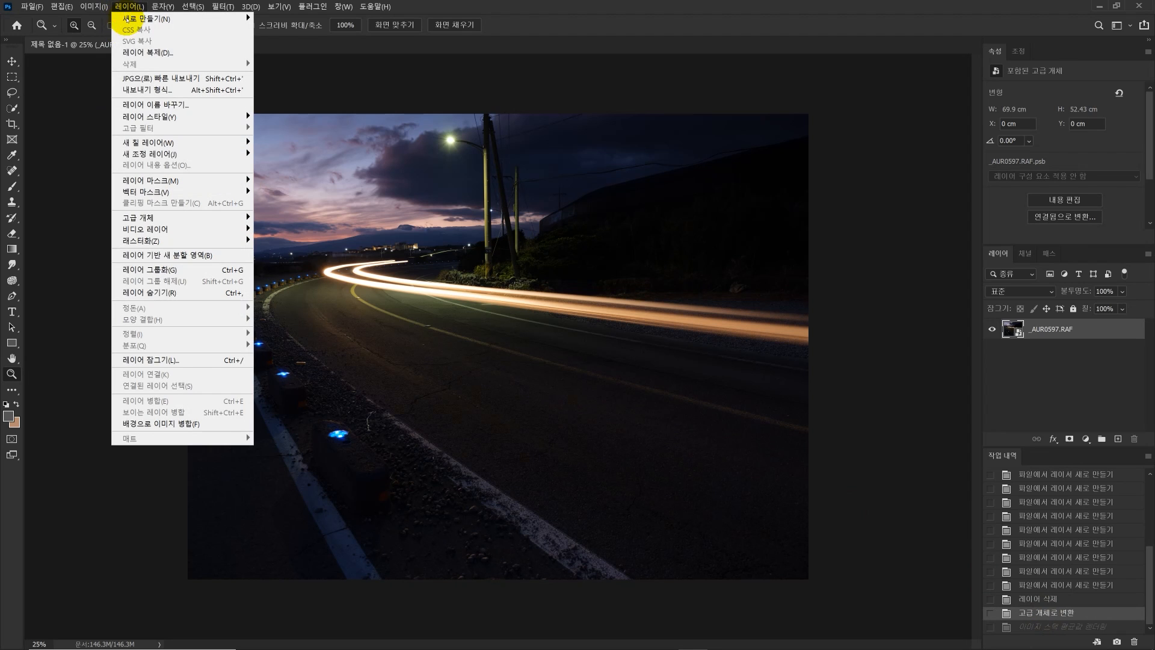
pyautogui.moveTo(187, 219)
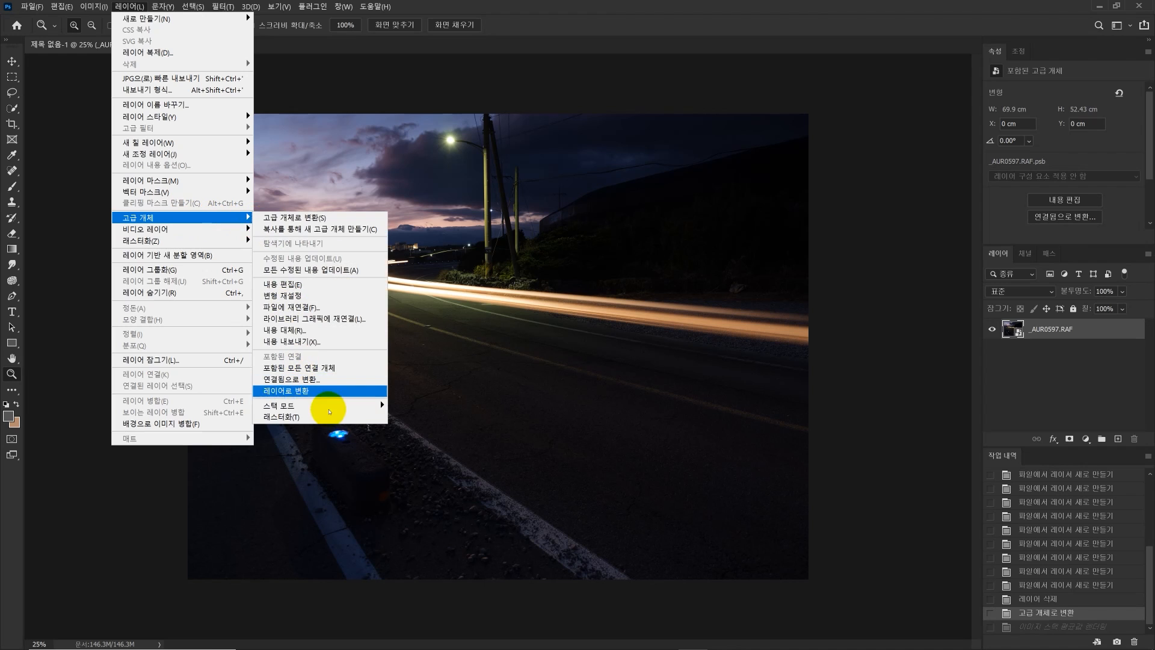
pyautogui.moveTo(377, 405)
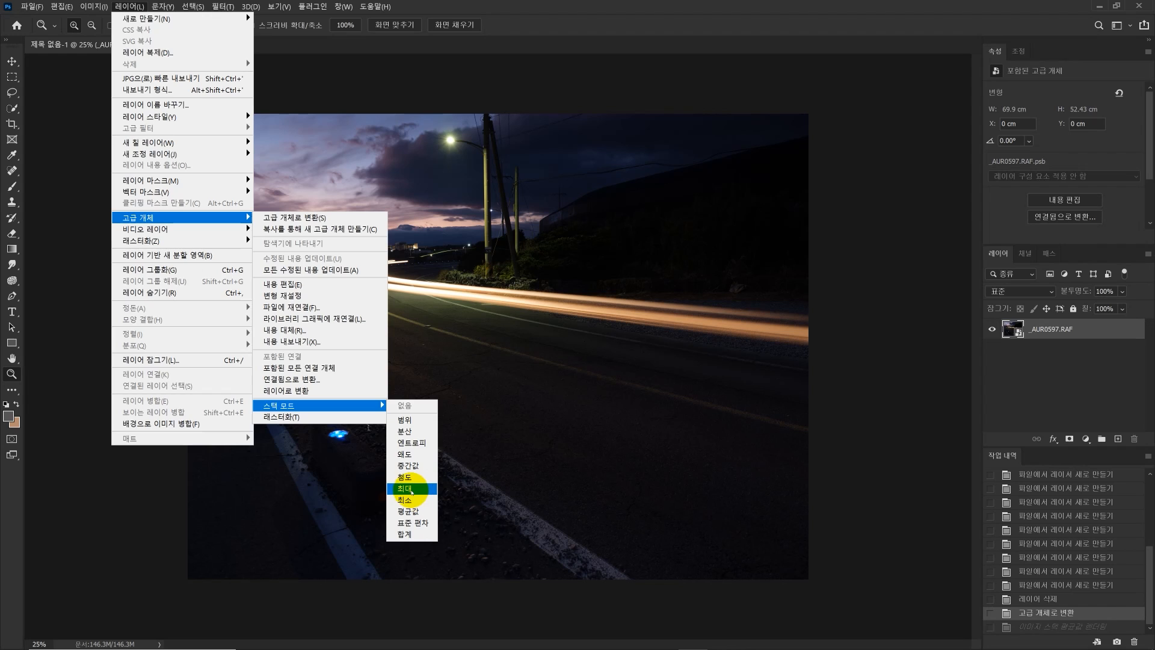
pyautogui.click(410, 490)
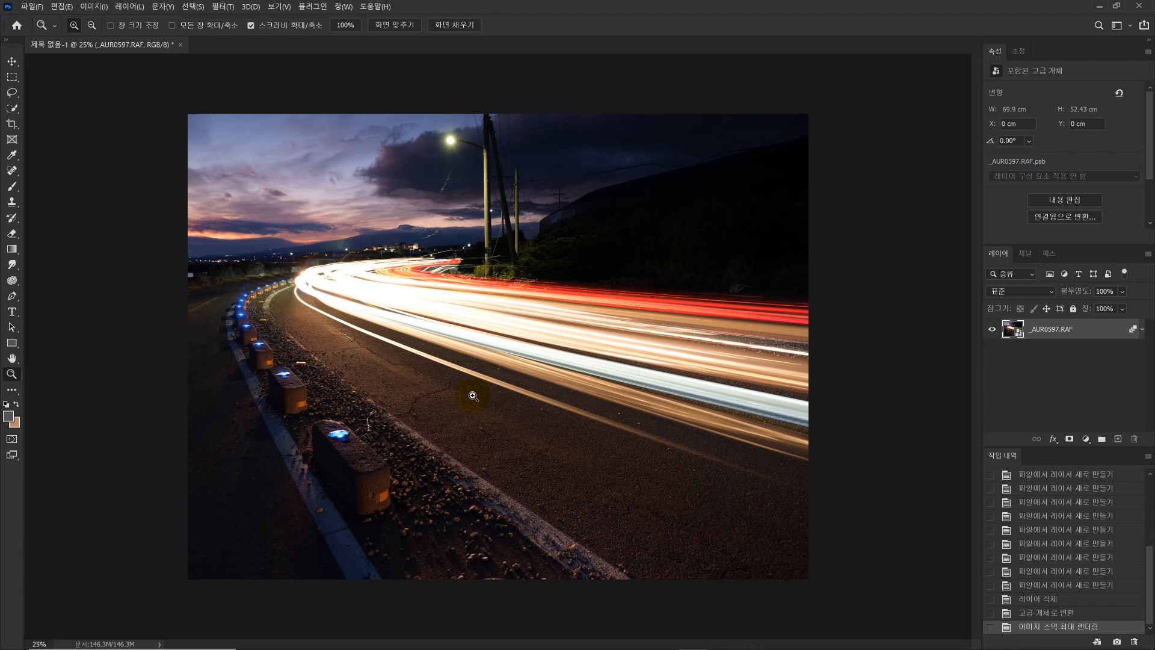
pyautogui.click(1034, 600)
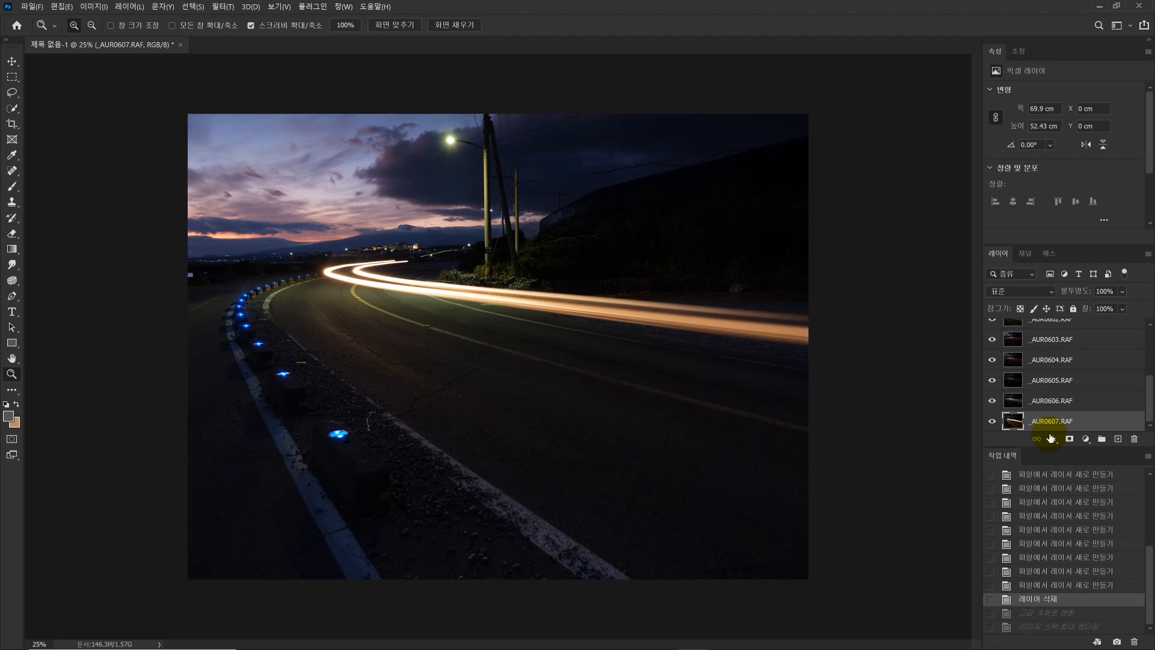
# - Select the layers from _AUR0597.RAF to _AUR0606.RAF and set their blending mode to Lighten (밝게 하기)
pyautogui.scroll(2, 1053, 421)
pyautogui.click(1039, 330)
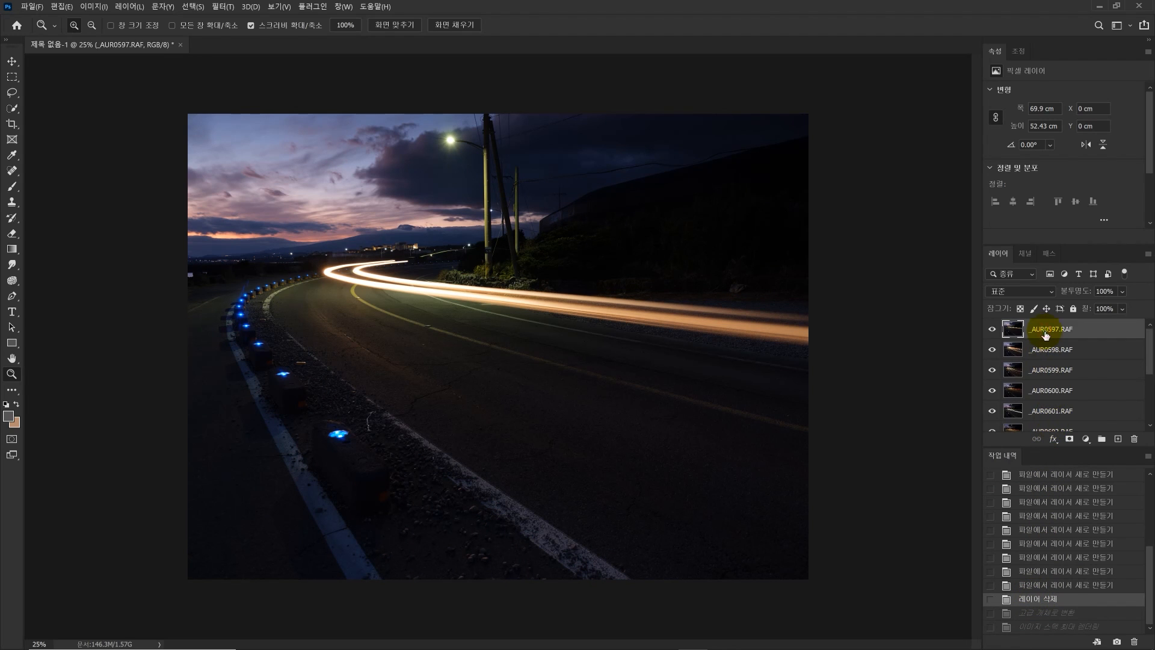
pyautogui.scroll(-3, 1050, 361)
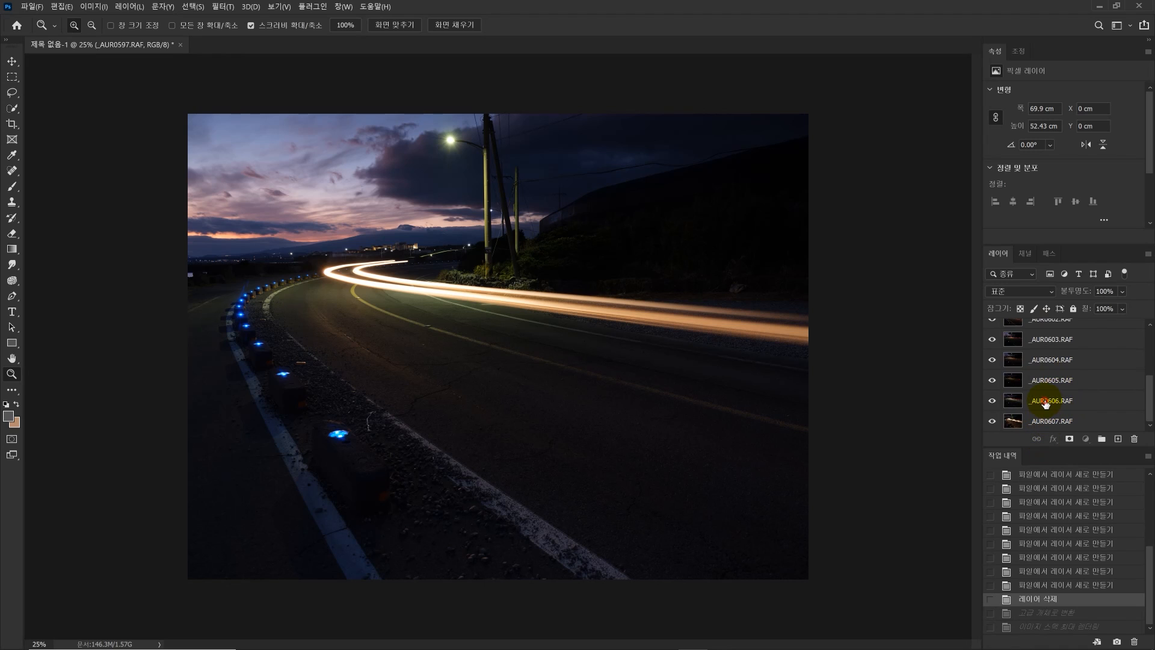
pyautogui.keyDown('shift'); pyautogui.click(1046, 401); pyautogui.keyUp('shift')
pyautogui.scroll(5, 1046, 402)
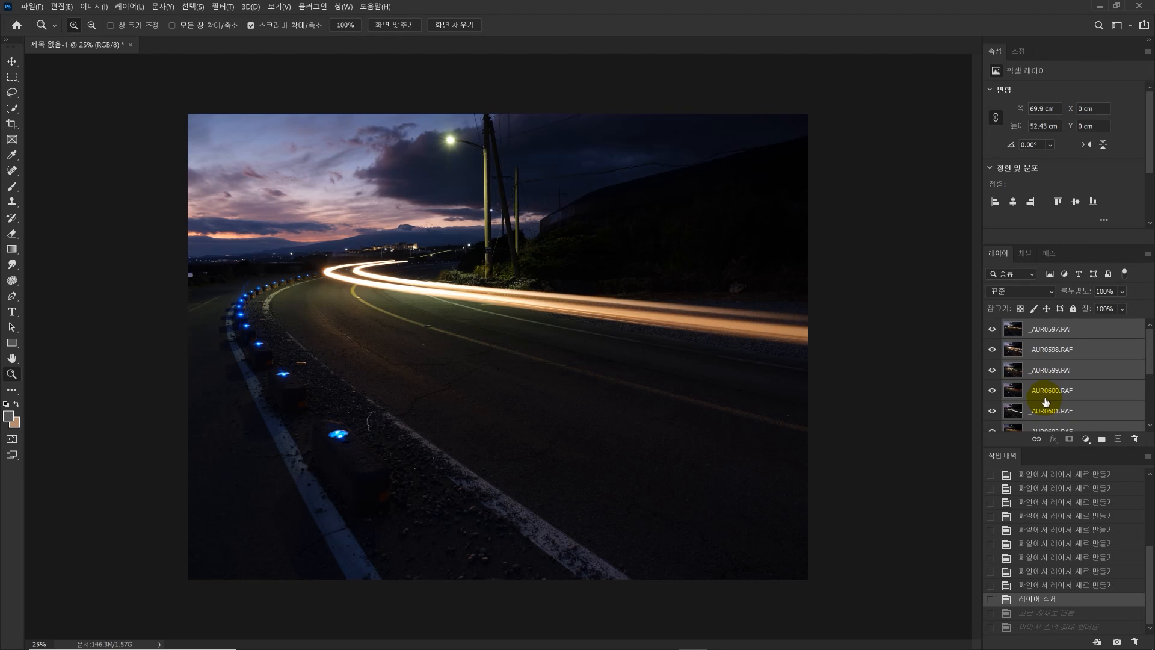
pyautogui.click(1052, 295)
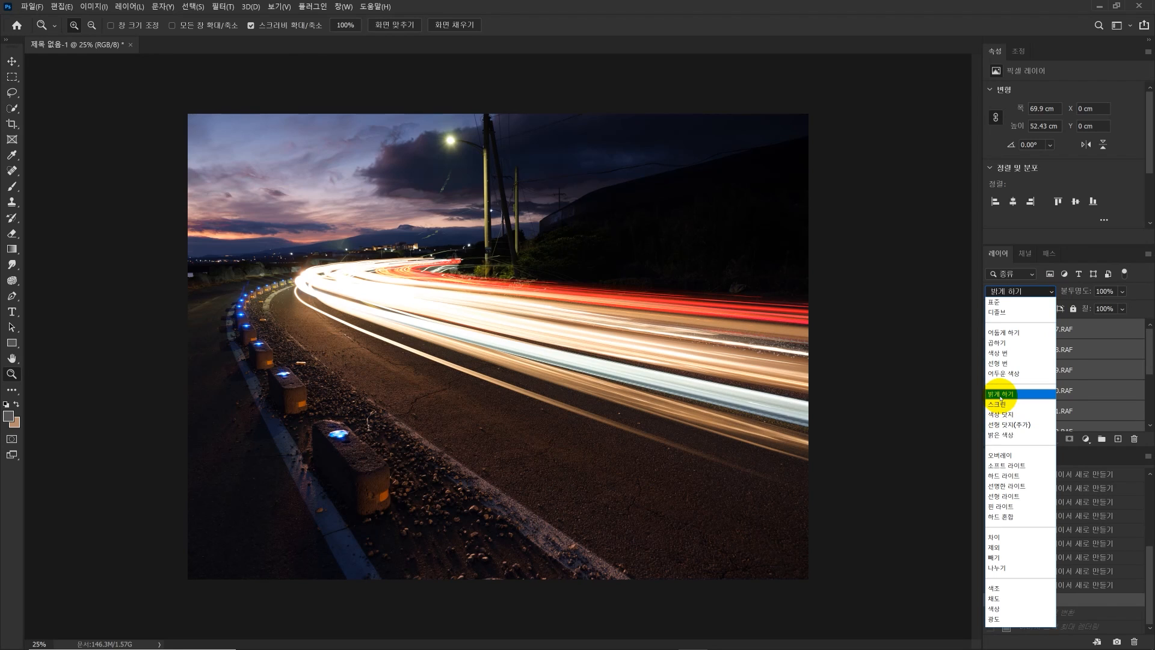
pyautogui.click(1000, 394)
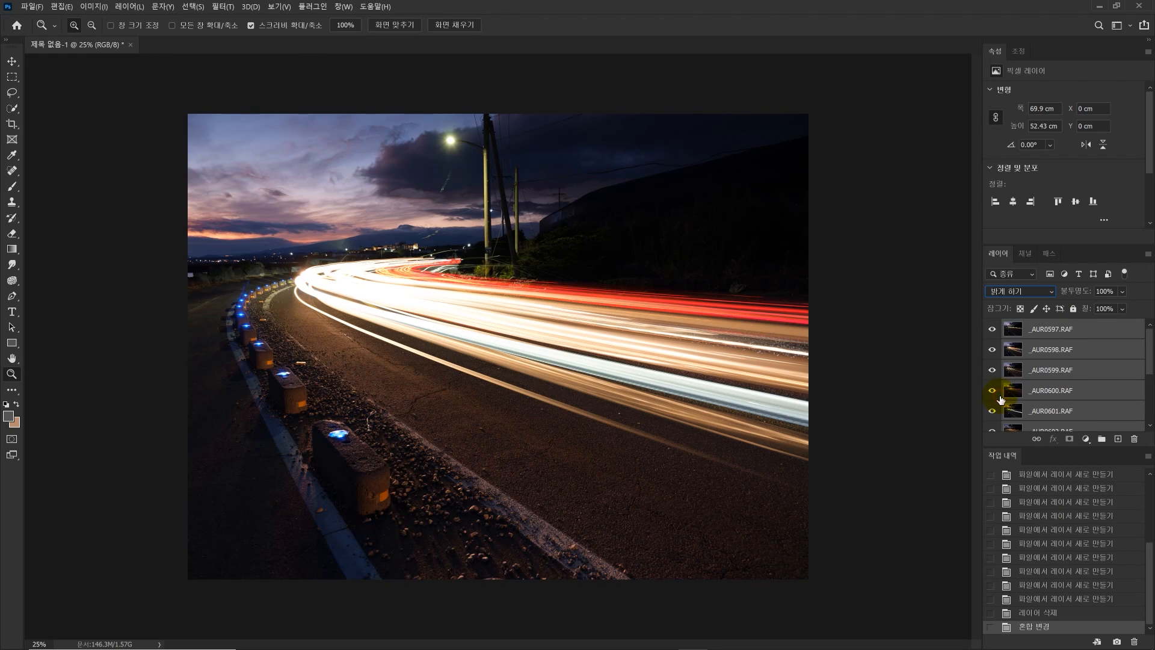
# - Try opacities of 28% and 71% on the selected light-trail layers and return them to 100%
pyautogui.click(1124, 291)
pyautogui.click(1107, 306)
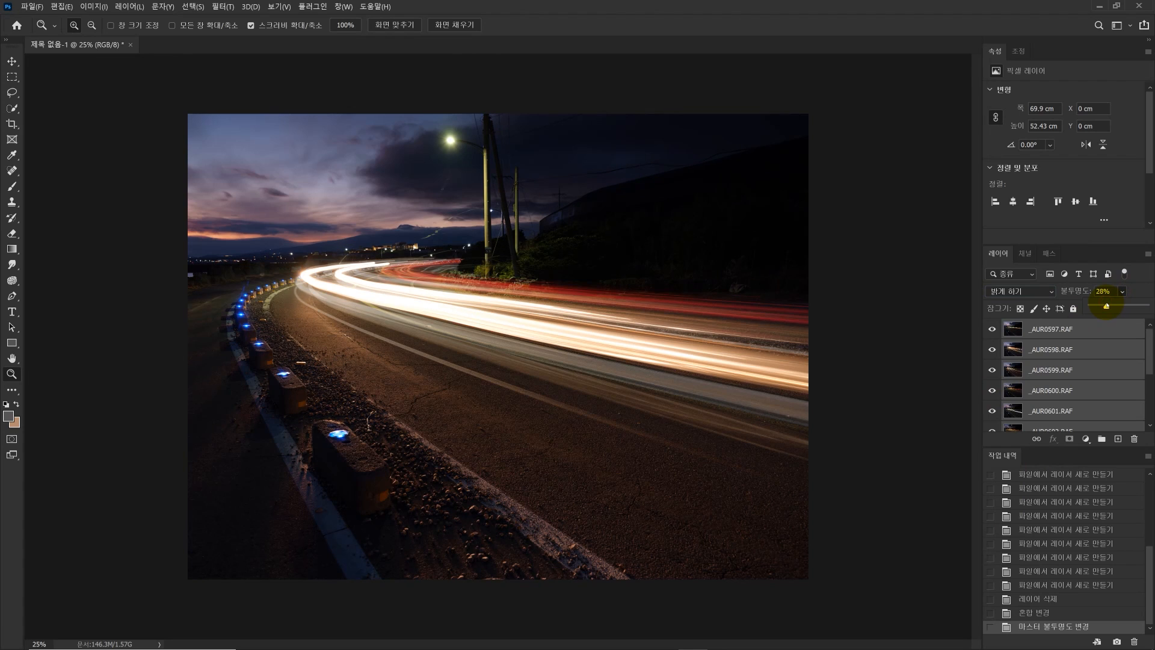
pyautogui.moveTo(1095, 306); pyautogui.dragTo(1149, 305)
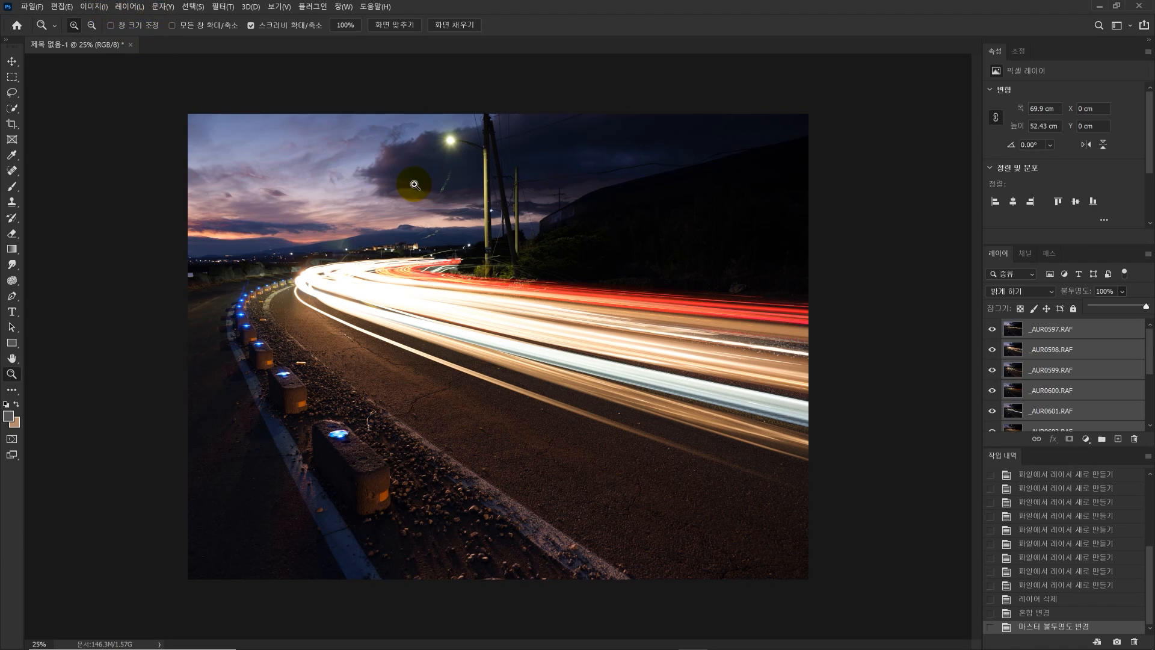
pyautogui.scroll(-5, 1090, 387)
pyautogui.scroll(5, 1088, 386)
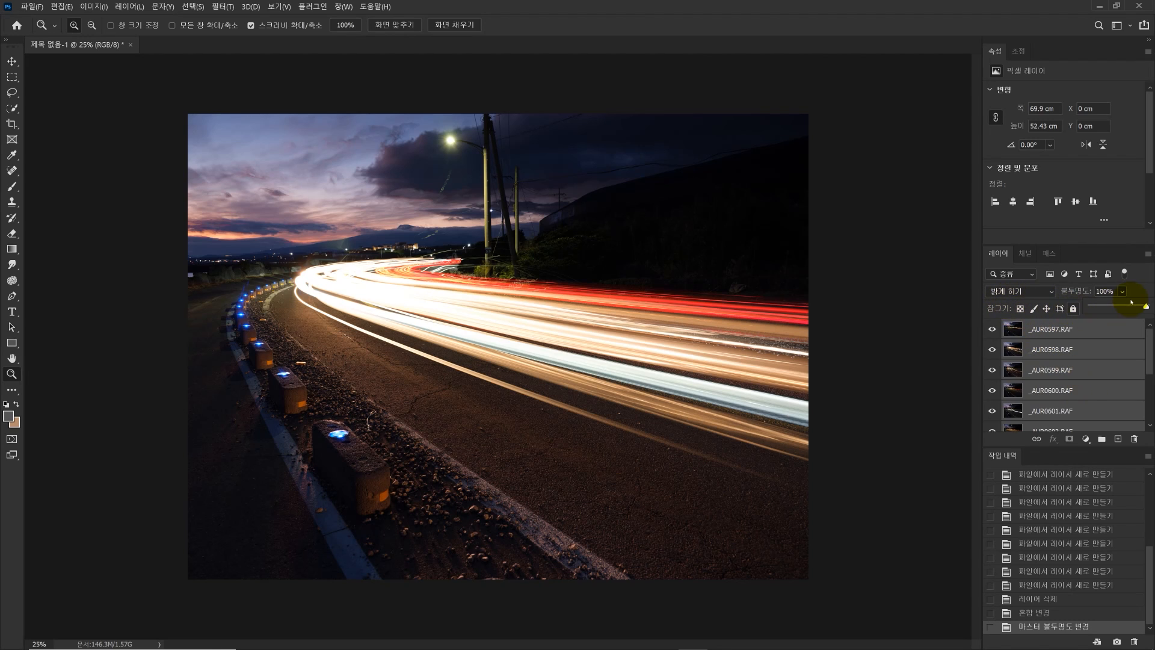
pyautogui.moveTo(1144, 306); pyautogui.dragTo(1127, 306)
pyautogui.click(1129, 307)
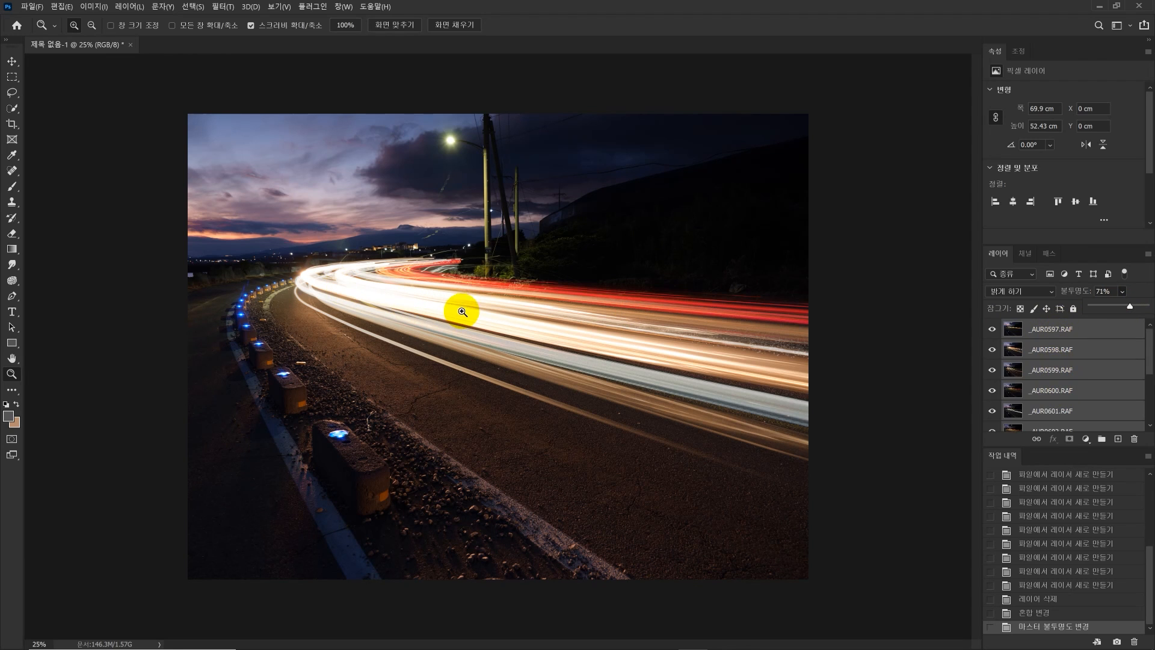
pyautogui.moveTo(1130, 306); pyautogui.dragTo(1146, 306)
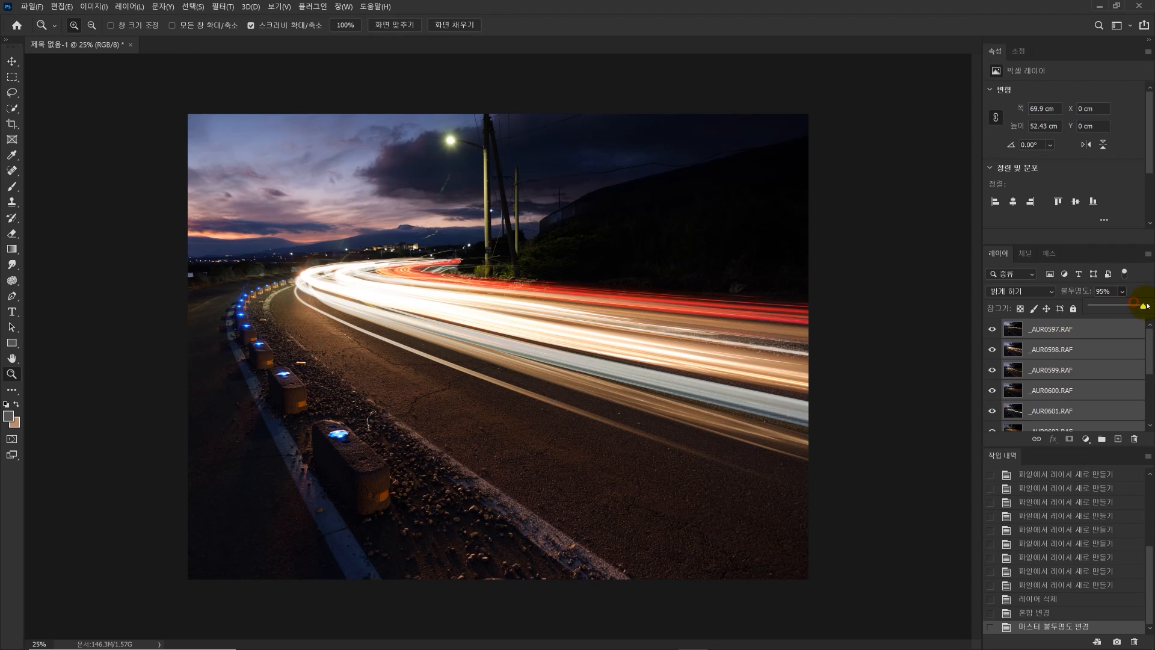
# - Hide and show the _AUR0598.RAF and _AUR0597.RAF layers in turn to compare the trails each one contributes
pyautogui.click(994, 350)
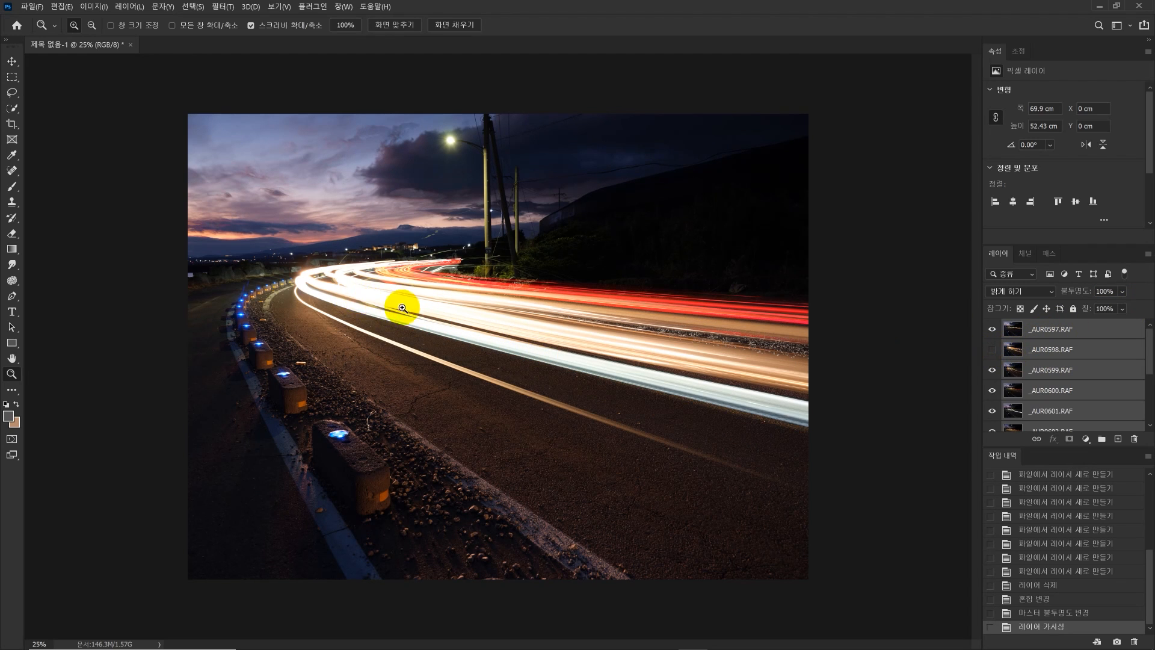
pyautogui.click(993, 349)
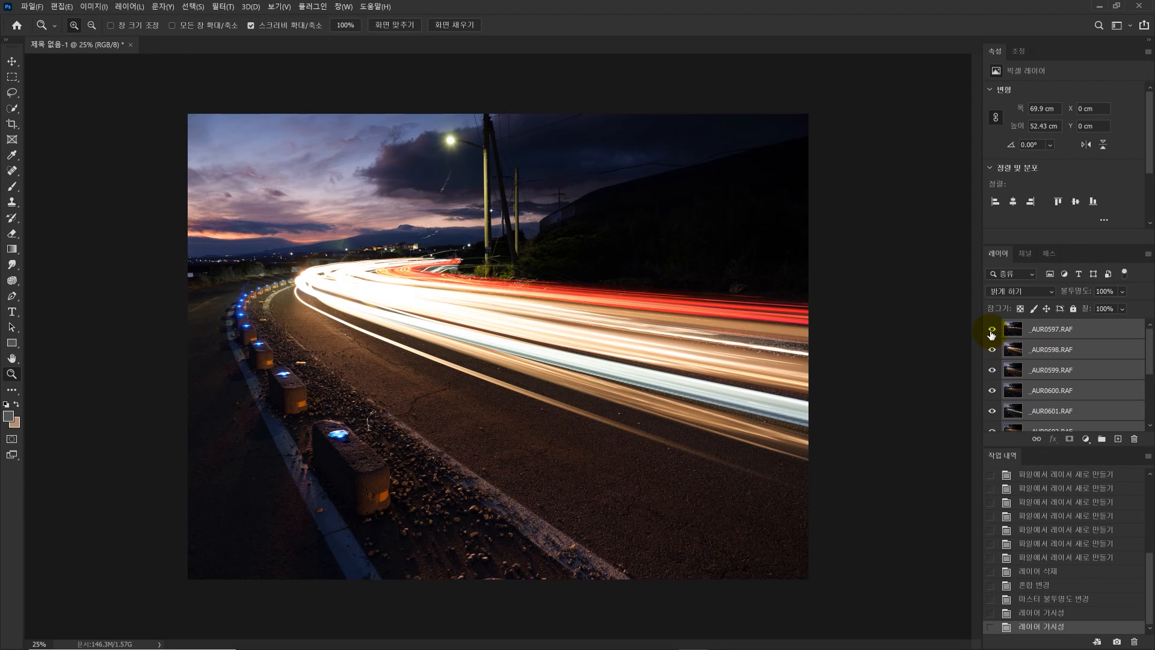
pyautogui.click(993, 329)
pyautogui.click(993, 330)
pyautogui.scroll(-3, 1031, 380)
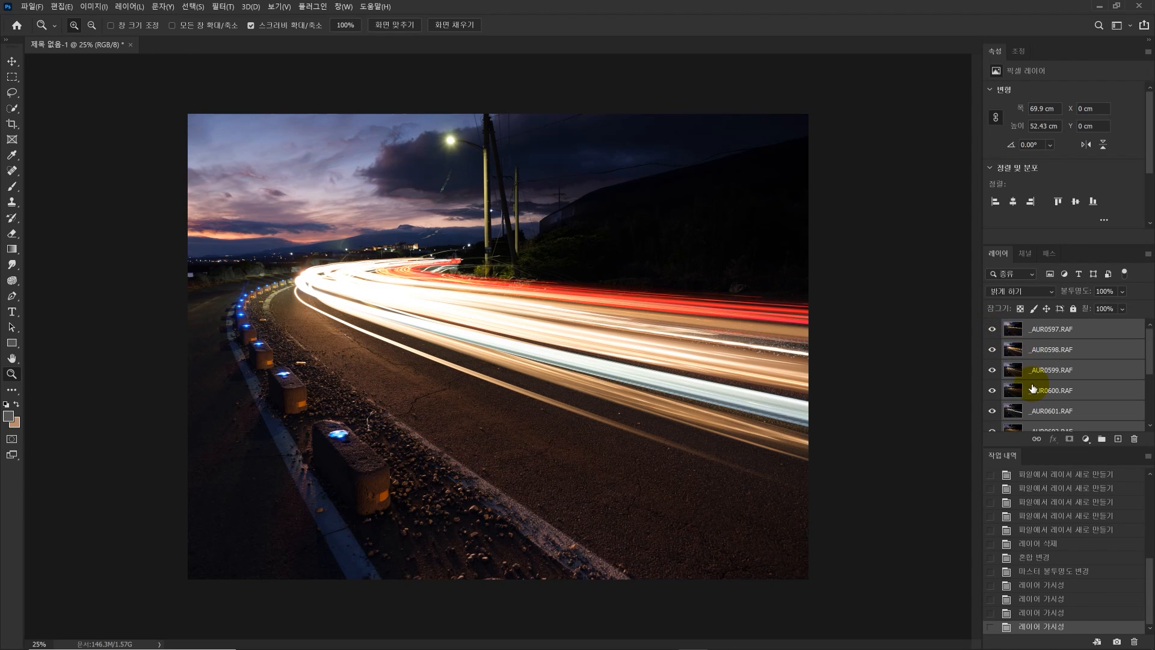
# - Toggle the visibility of individual light-trail layers to thin out unwanted car trails on the road
pyautogui.click(993, 350)
pyautogui.click(993, 350)
pyautogui.click(993, 350)
pyautogui.click(992, 350)
pyautogui.click(992, 350)
pyautogui.click(993, 350)
pyautogui.click(993, 351)
pyautogui.click(993, 350)
pyautogui.click(992, 351)
pyautogui.scroll(-2, 1043, 396)
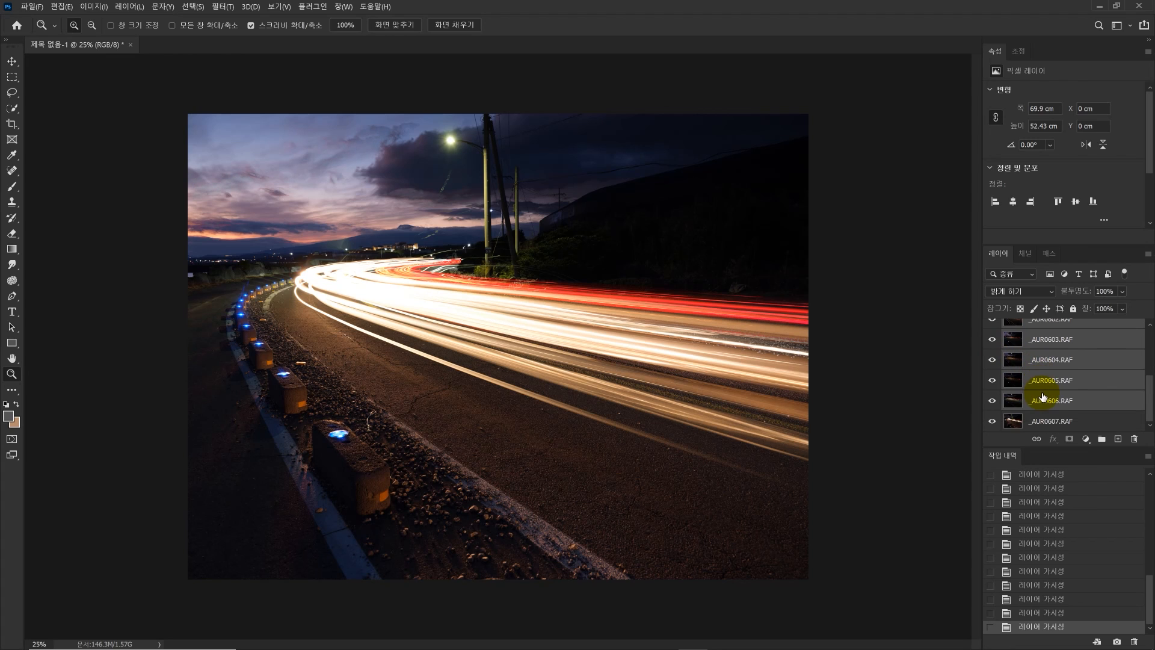
# - Toggle the _AUR0607.RAF base layer off and on to compare the blend, leaving it hidden
pyautogui.click(993, 421)
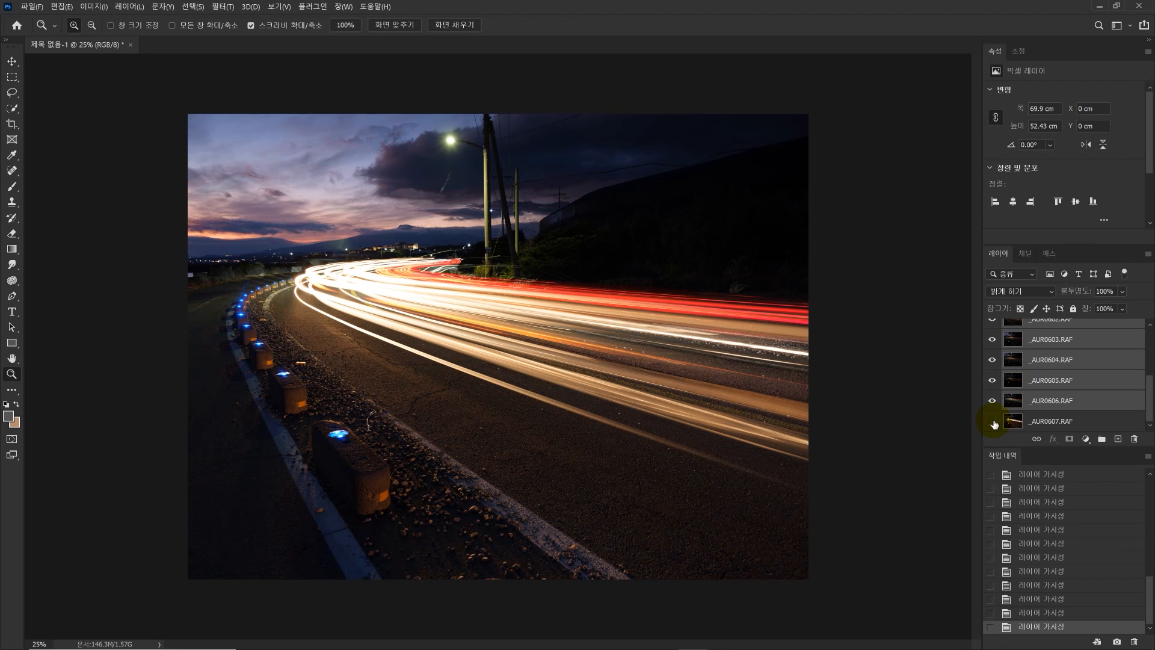
pyautogui.click(993, 421)
pyautogui.click(993, 421)
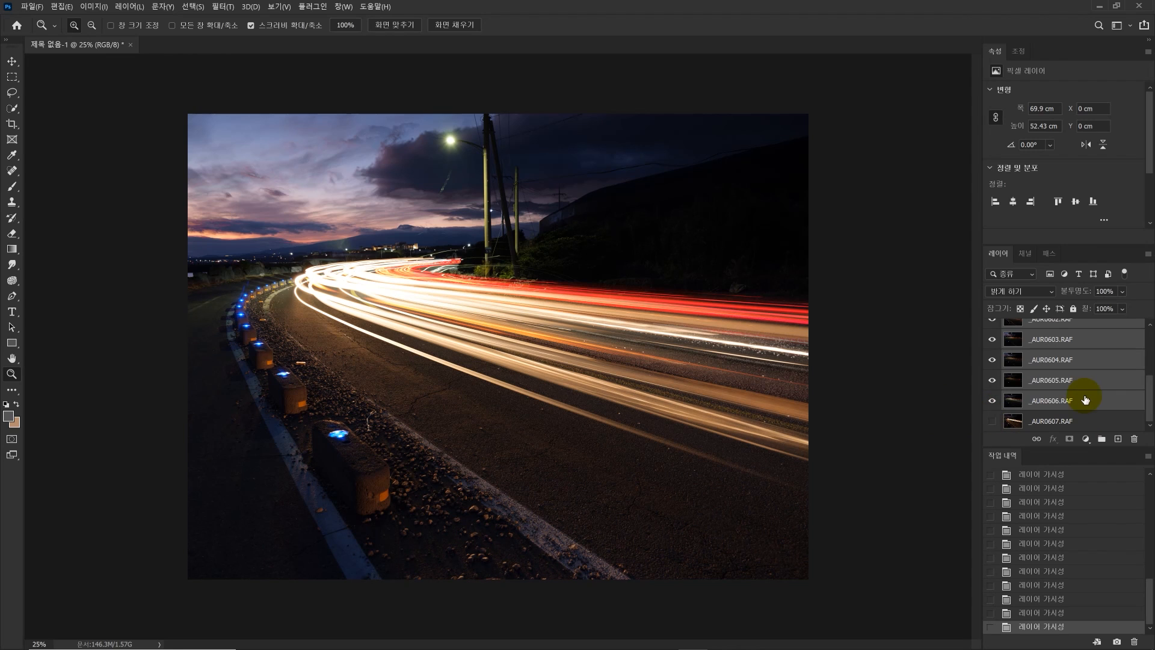
pyautogui.scroll(3, 1090, 400)
pyautogui.scroll(-3, 1068, 356)
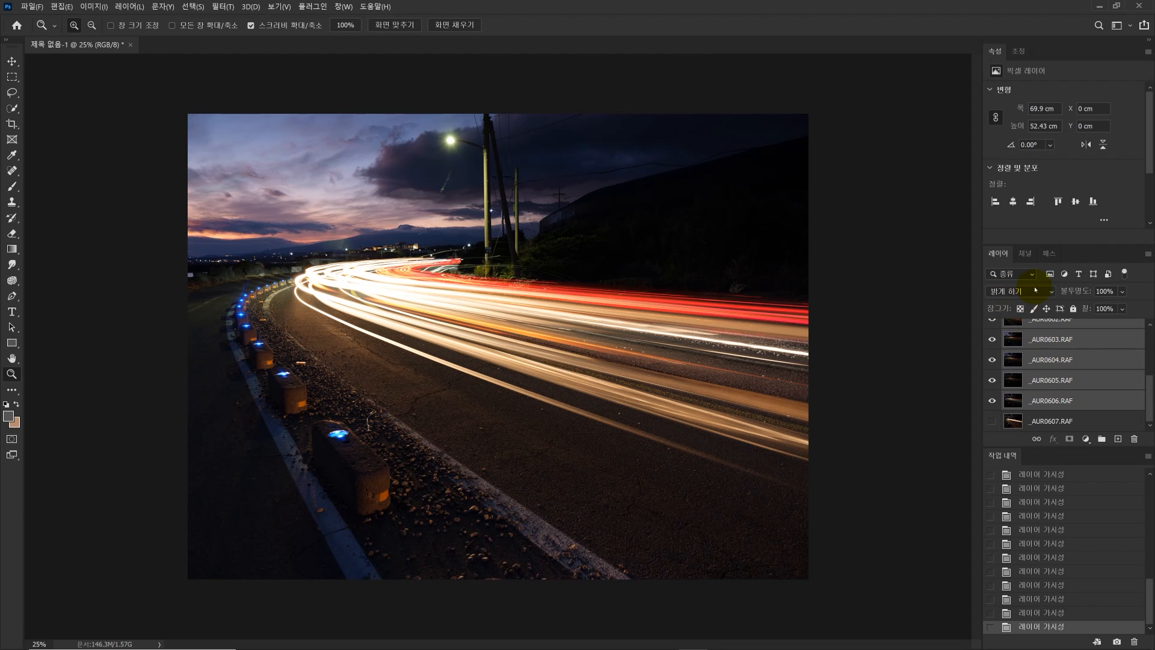
# - Show the _AUR0607.RAF base layer and lower the opacity of the selected Lighten layers to 65%
pyautogui.click(1122, 291)
pyautogui.moveTo(1123, 306)
pyautogui.mouseDown()
pyautogui.moveTo(1103, 305)
pyautogui.moveTo(1133, 305)
pyautogui.mouseUp()
pyautogui.click(993, 421)
pyautogui.click(1122, 292)
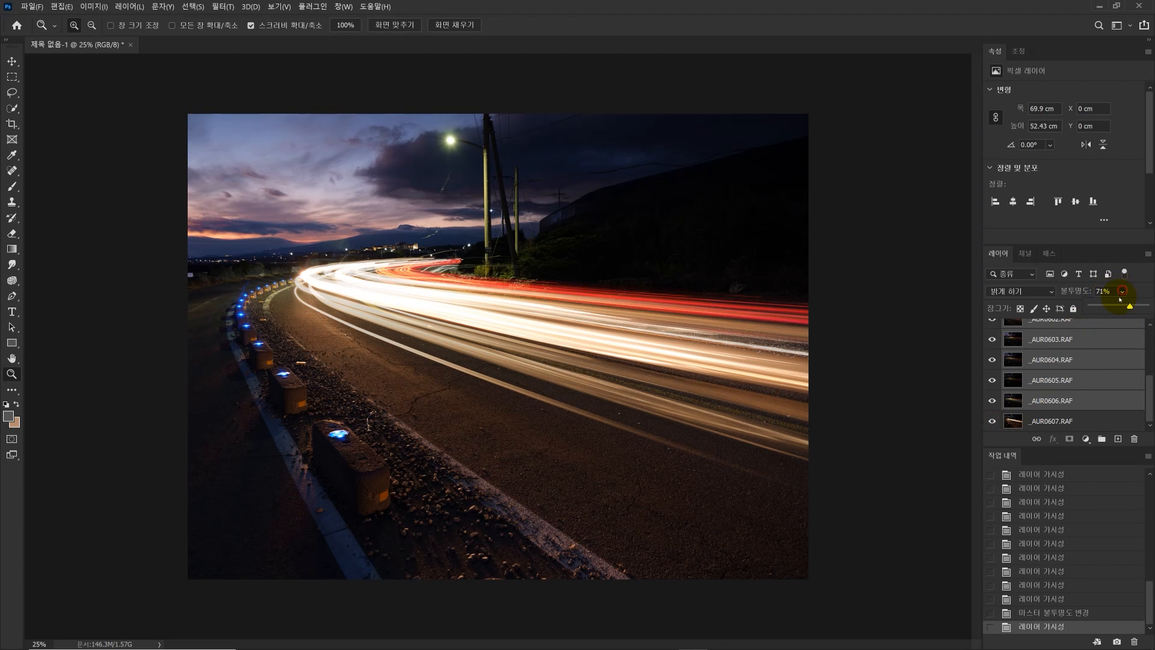
pyautogui.moveTo(1136, 307); pyautogui.dragTo(1131, 311)
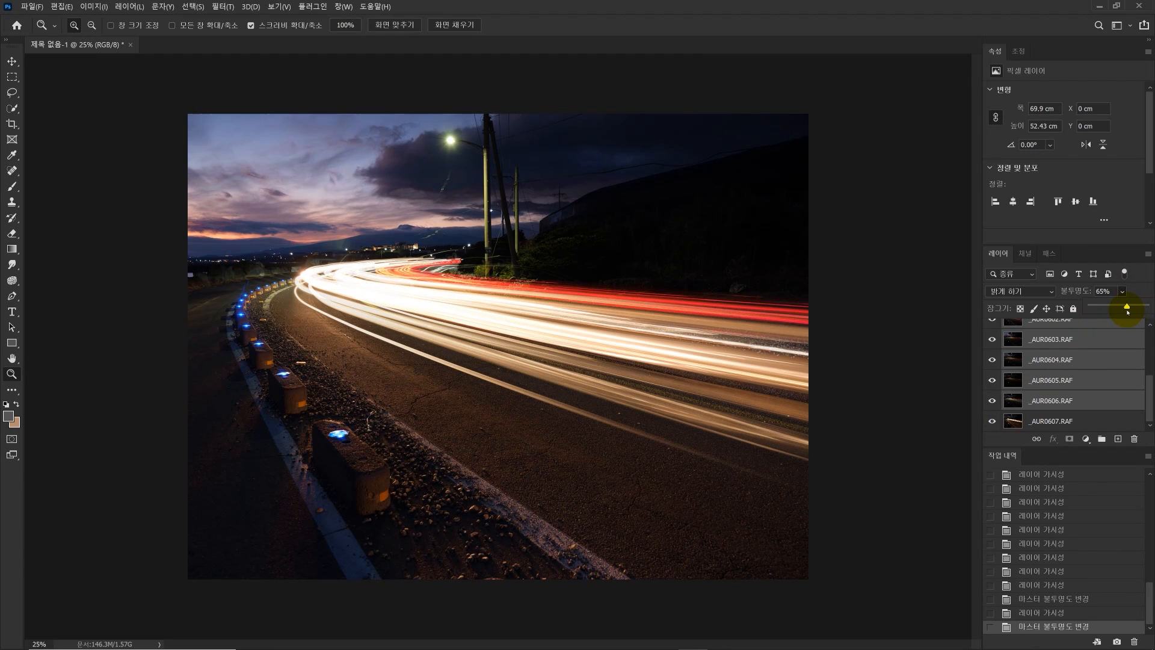